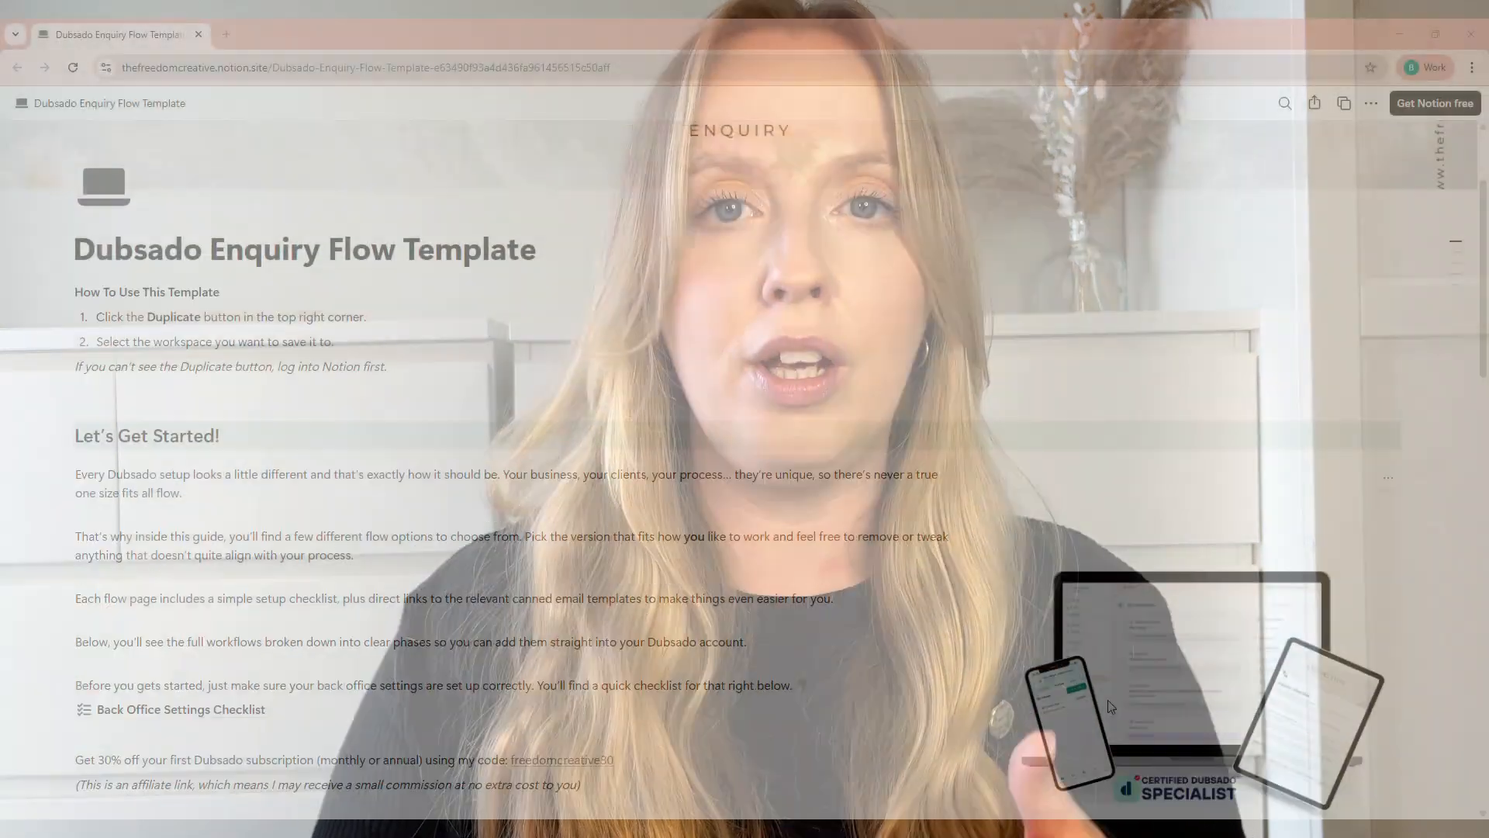
Step: Look through the Dubsado Enquiry Flow Template page, including its enquiry flows and email templates sections
scroll(1107, 705, "down", 20)
scroll(1109, 701, "down", 5)
scroll(1110, 695, "up", 15)
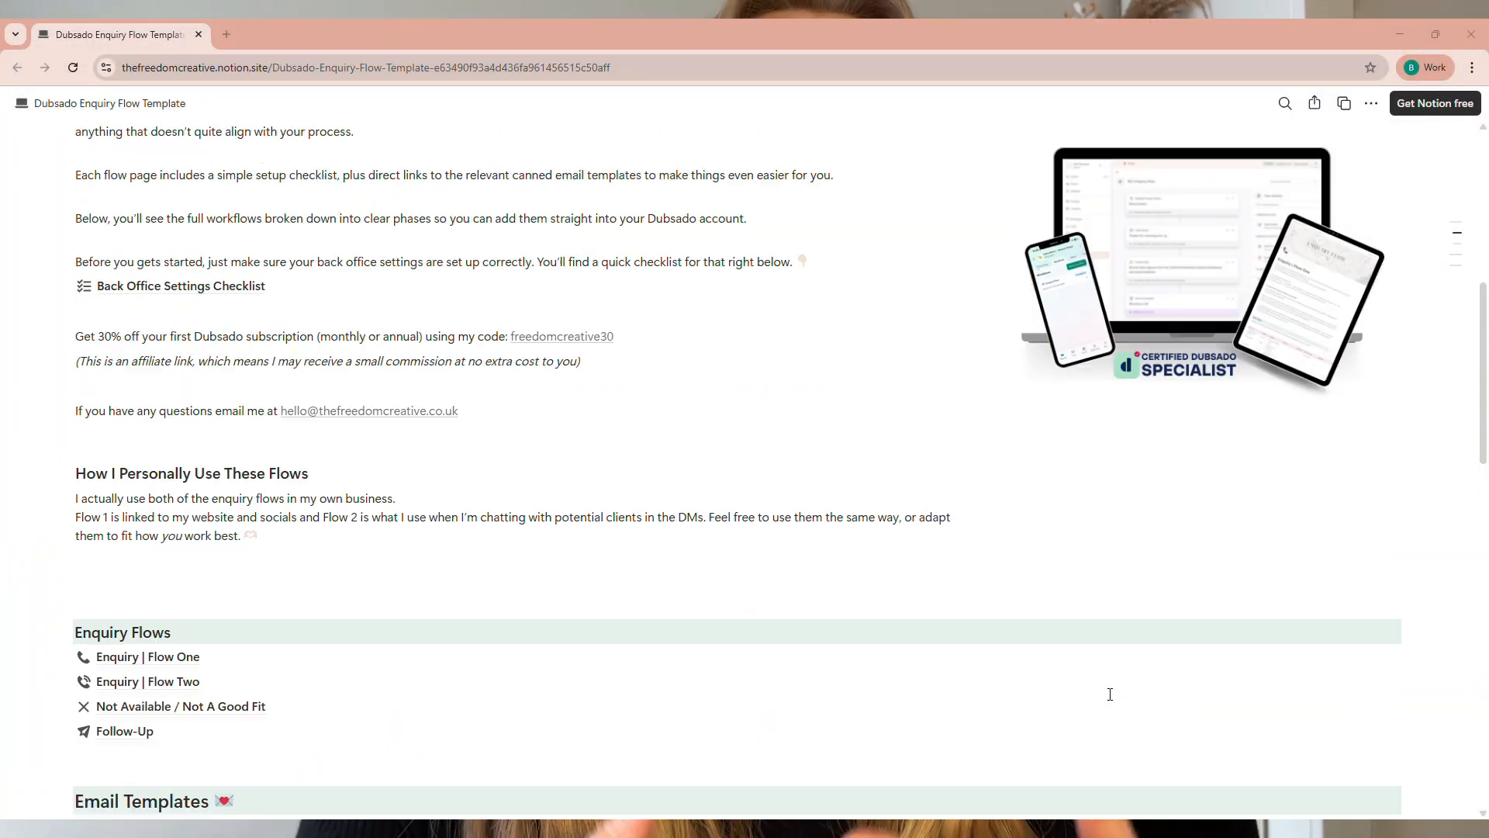
scroll(1110, 694, "up", 10)
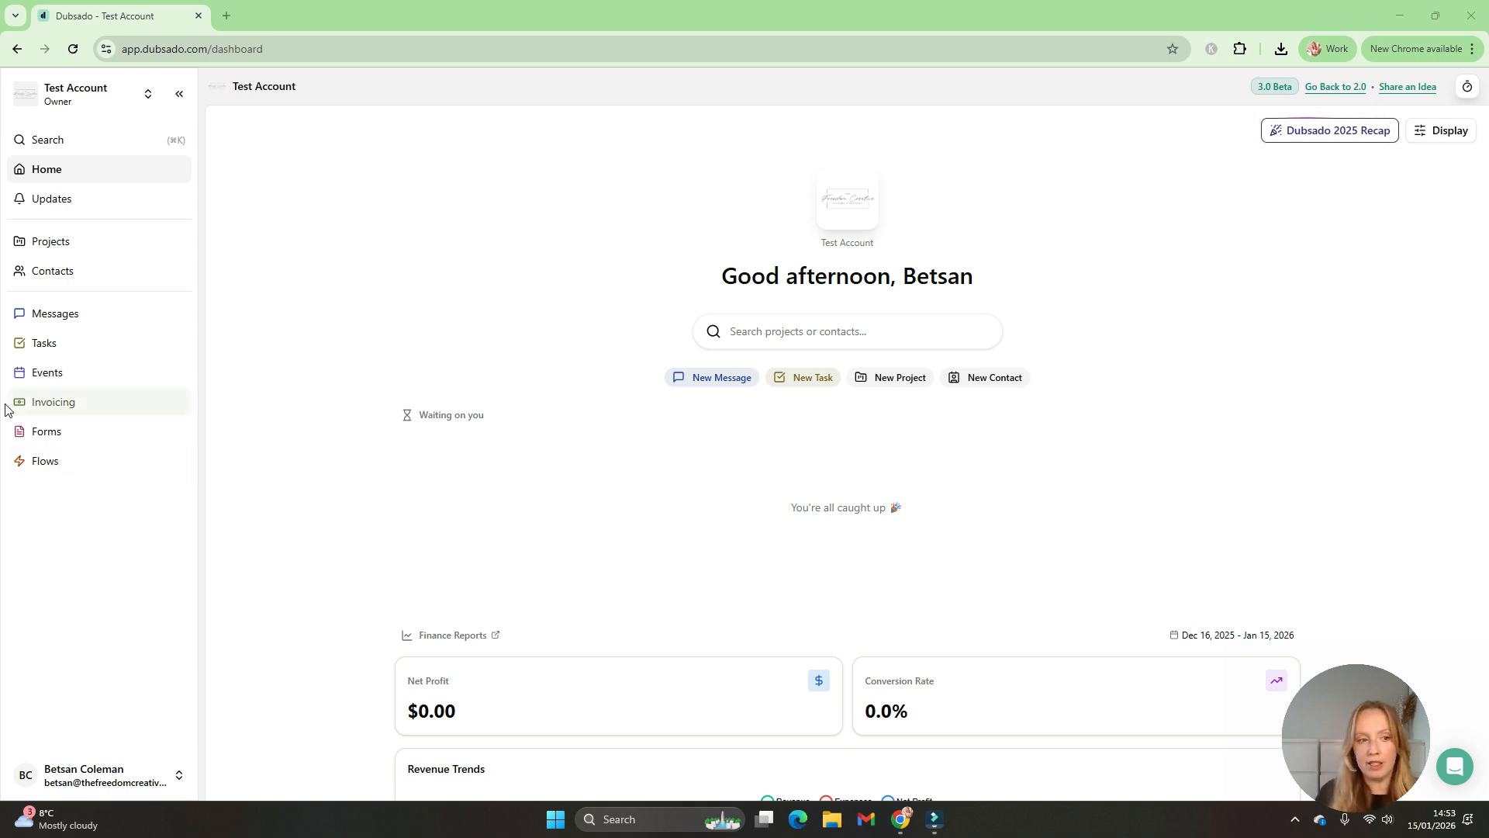
Step: Examine the lead capture form template and the project status columns from New Enquiry to Follow Up
left_click(47, 430)
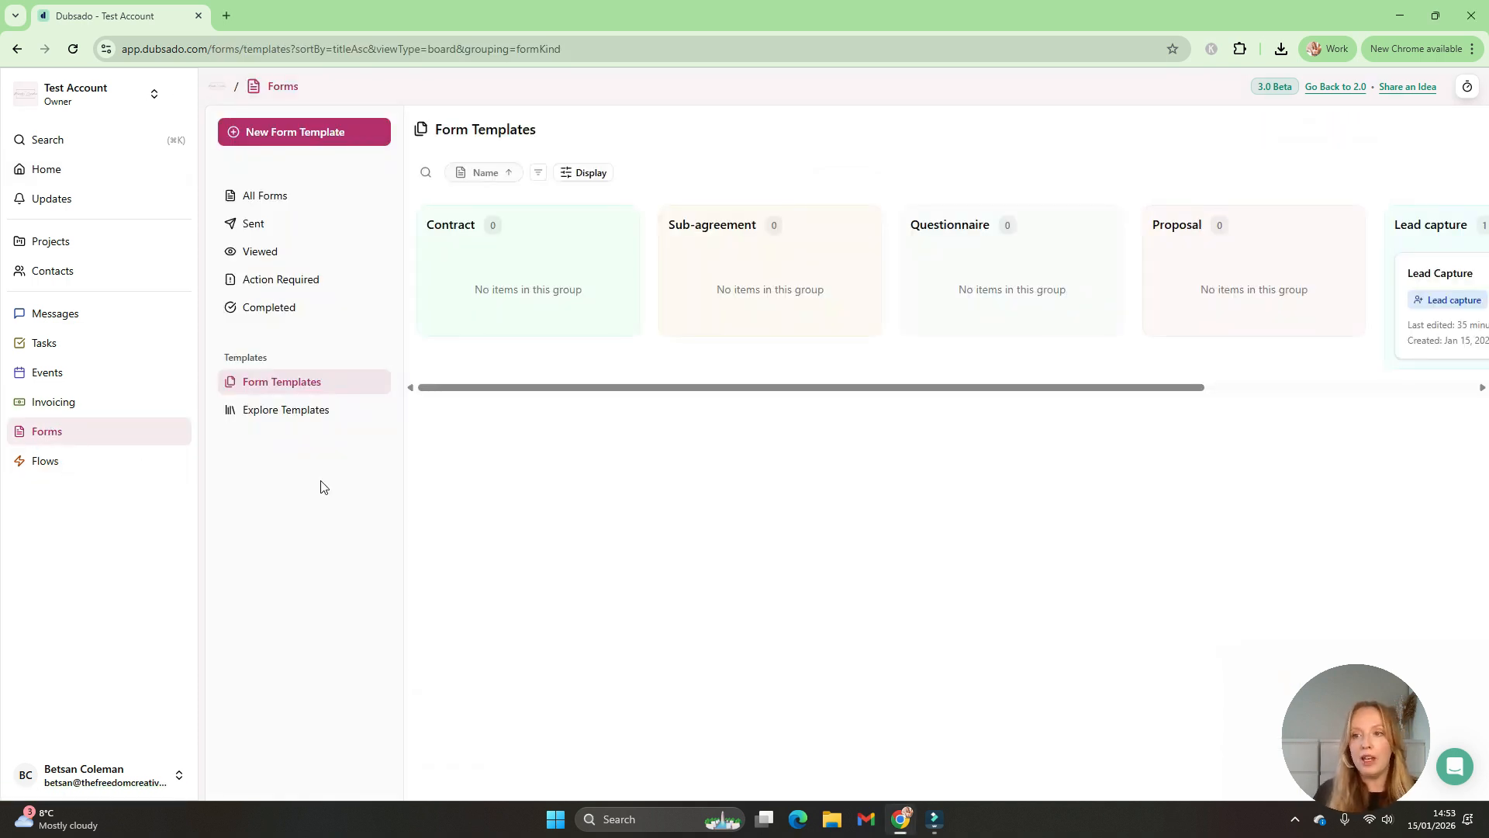
left_click_drag(991, 388, 1187, 388)
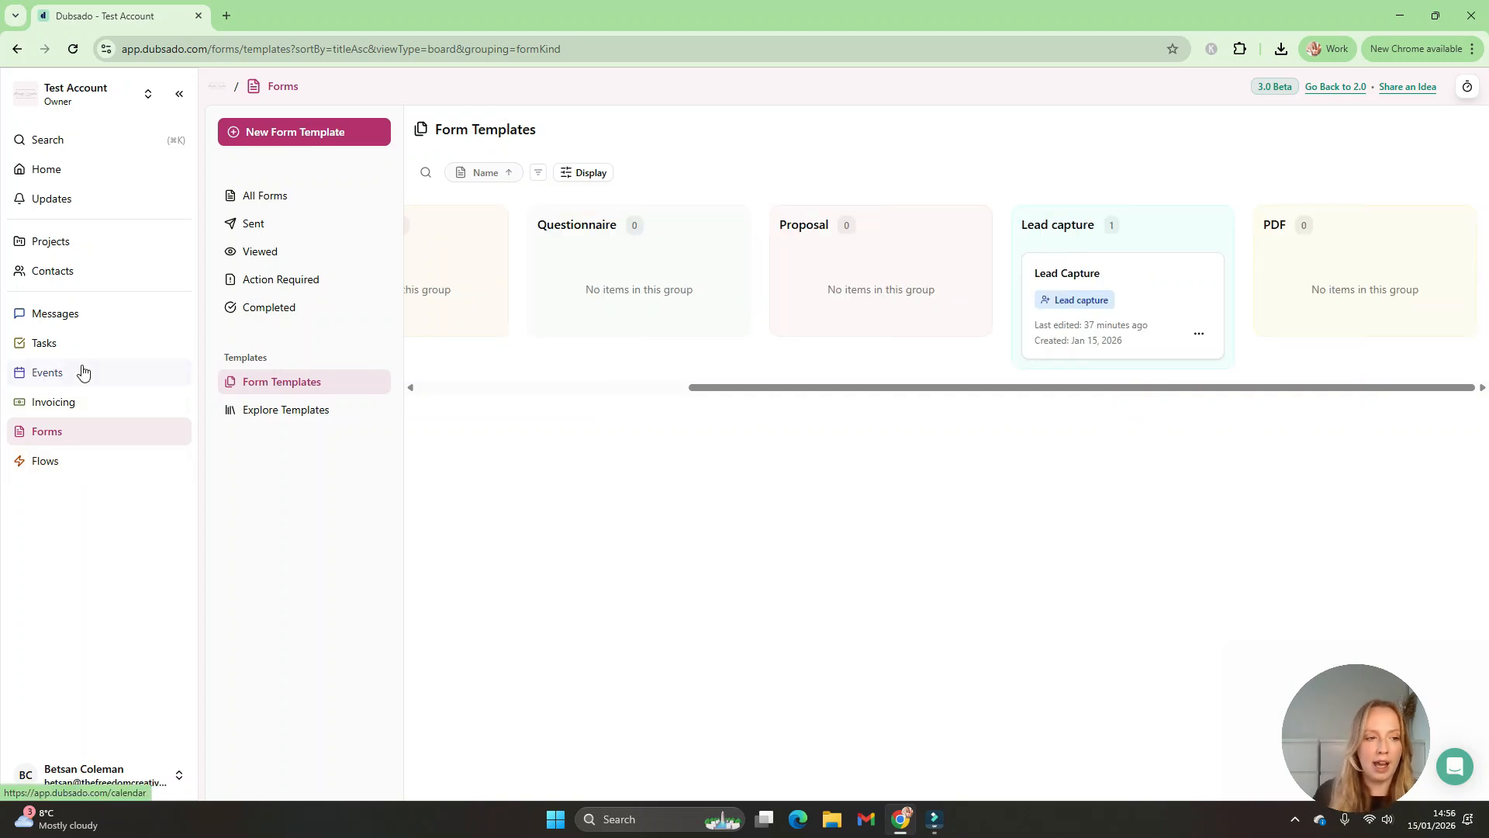
left_click(67, 241)
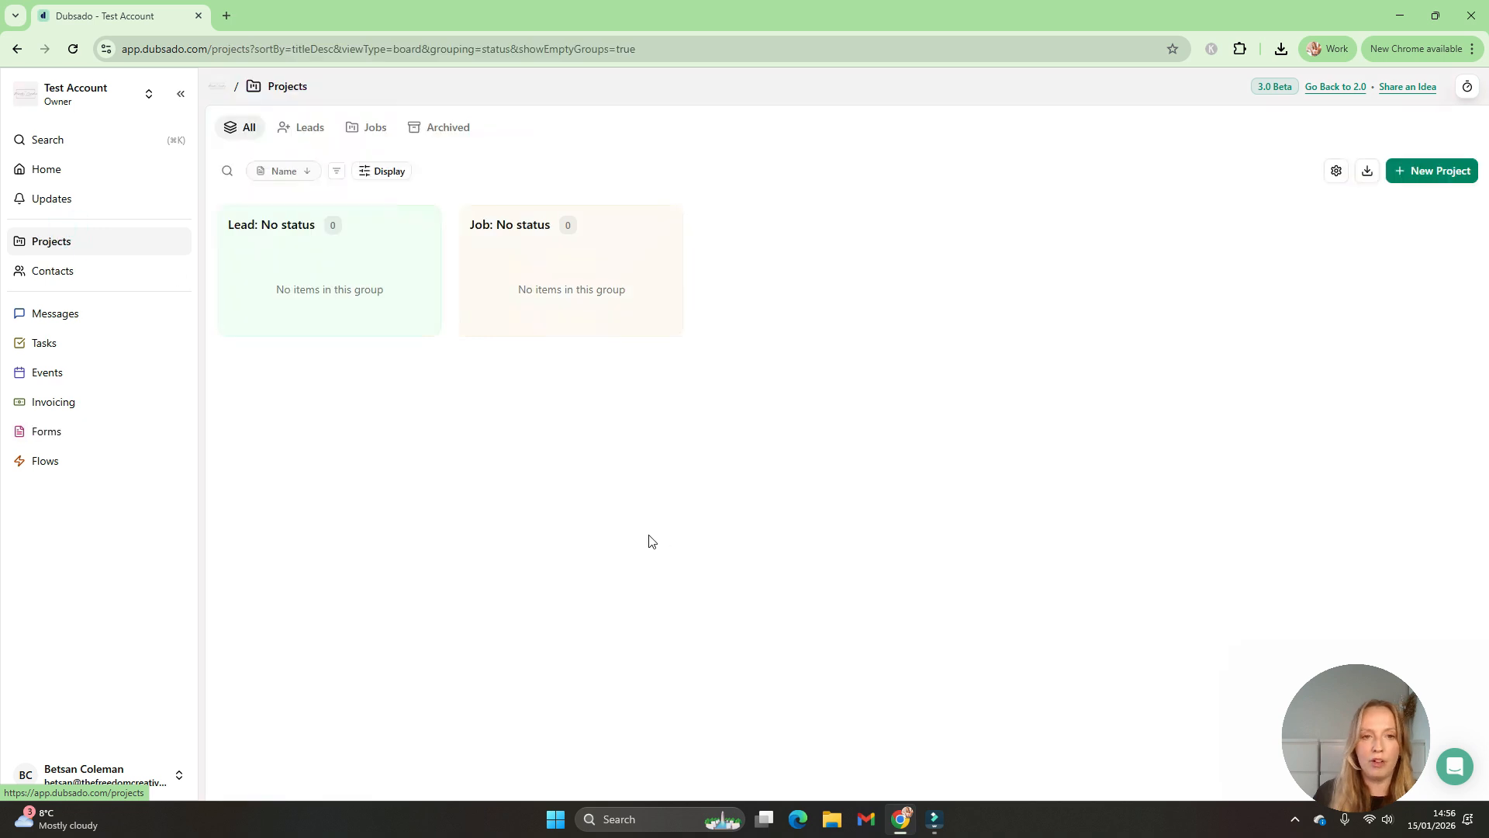
left_click(599, 496)
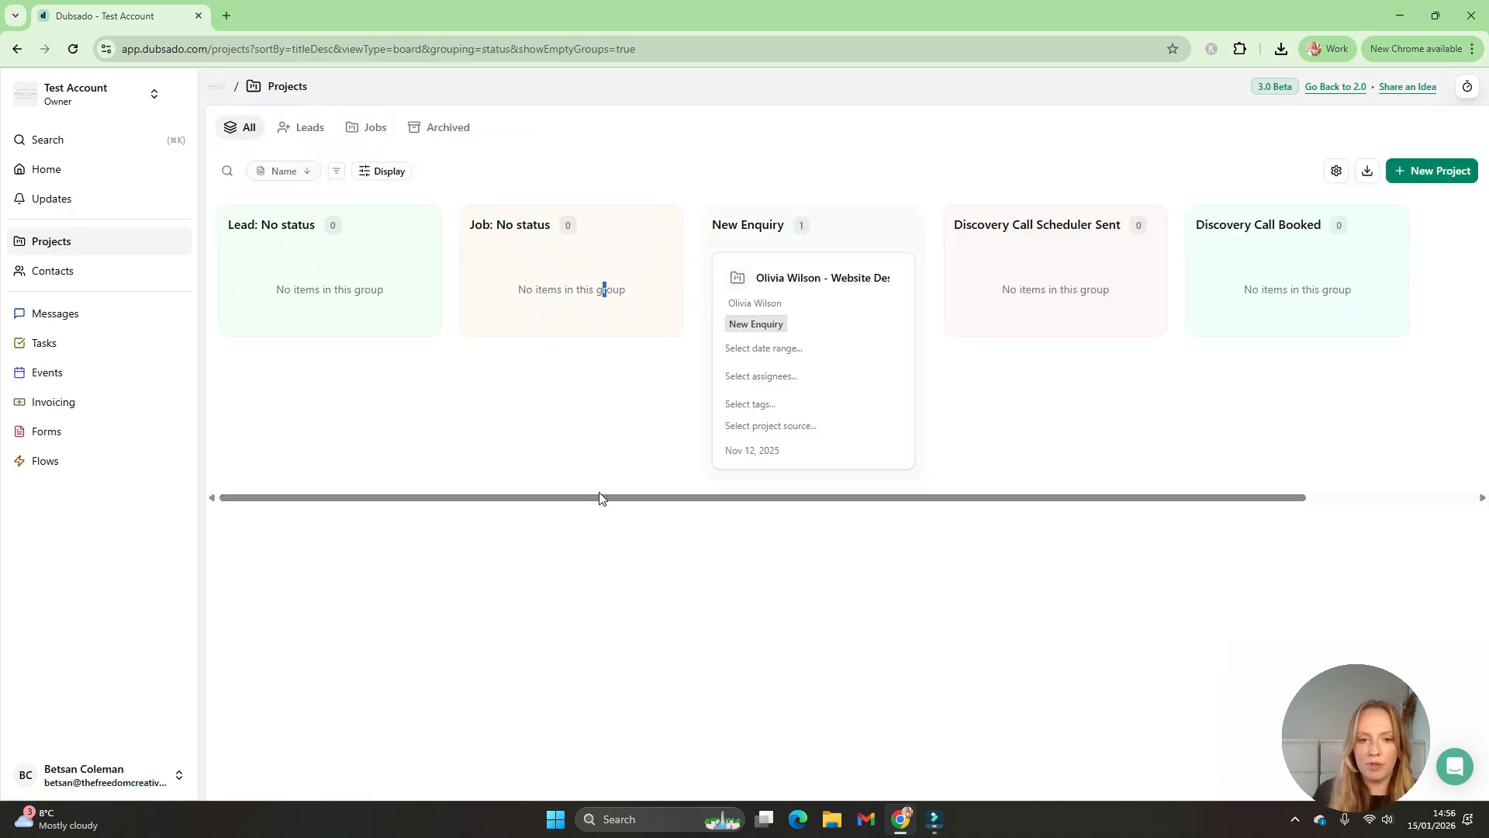
left_click_drag(599, 497, 784, 519)
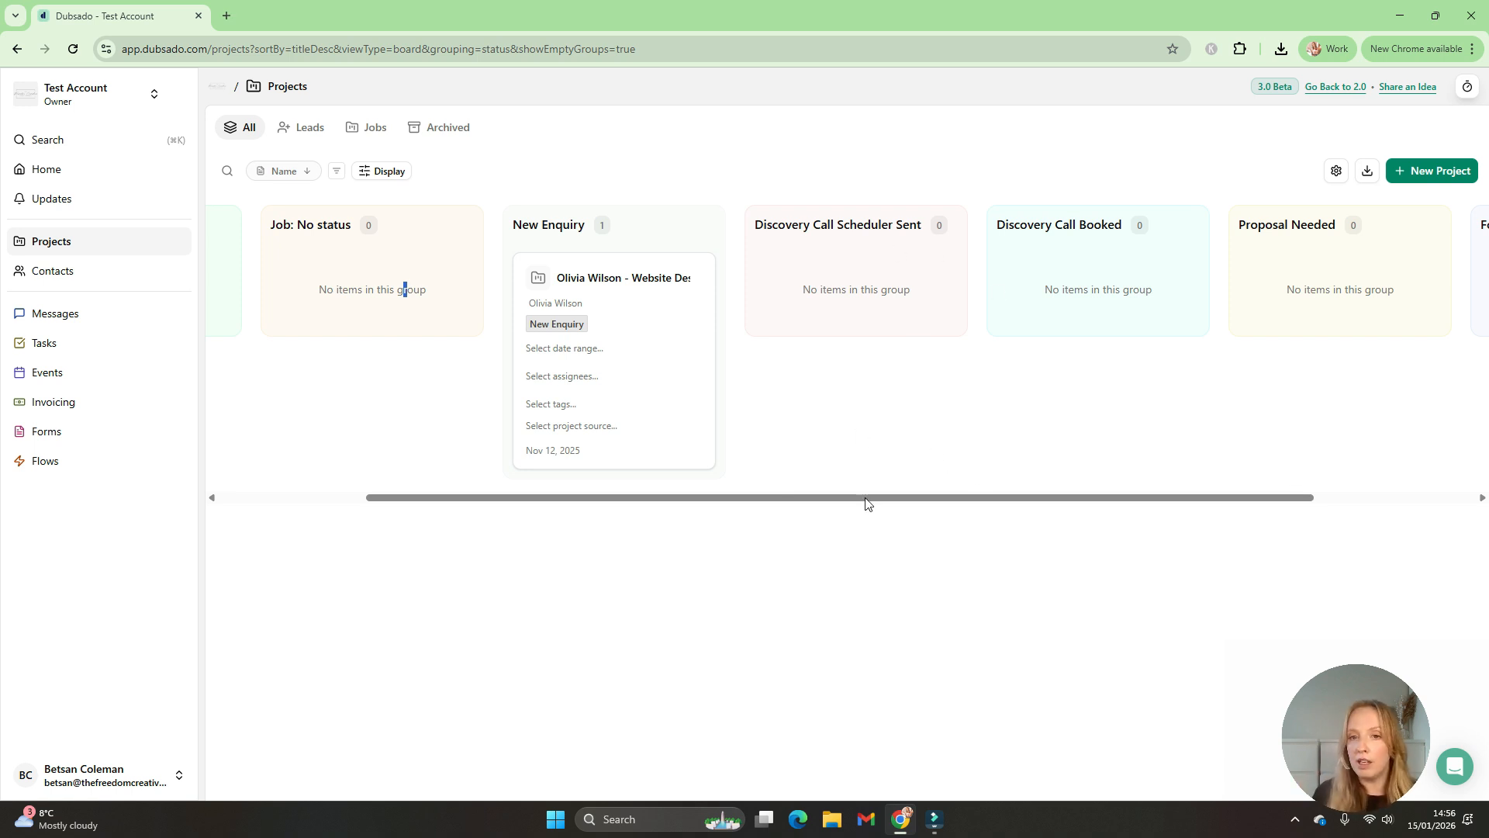
left_click_drag(884, 508, 1025, 504)
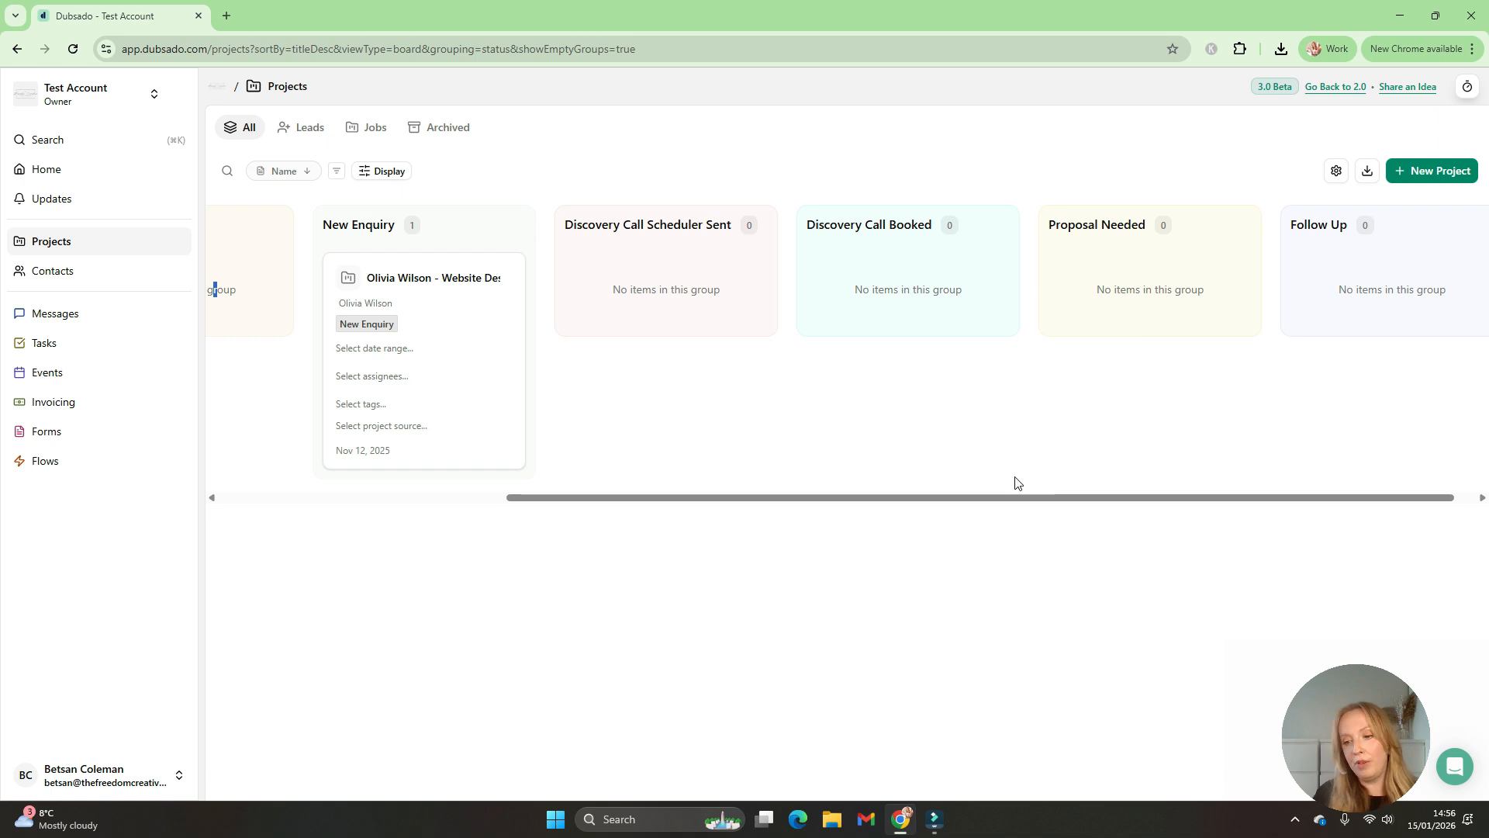
Step: Review the message templates and the advanced settings of the Discovery Call scheduler template
left_click(99, 315)
left_click(287, 354)
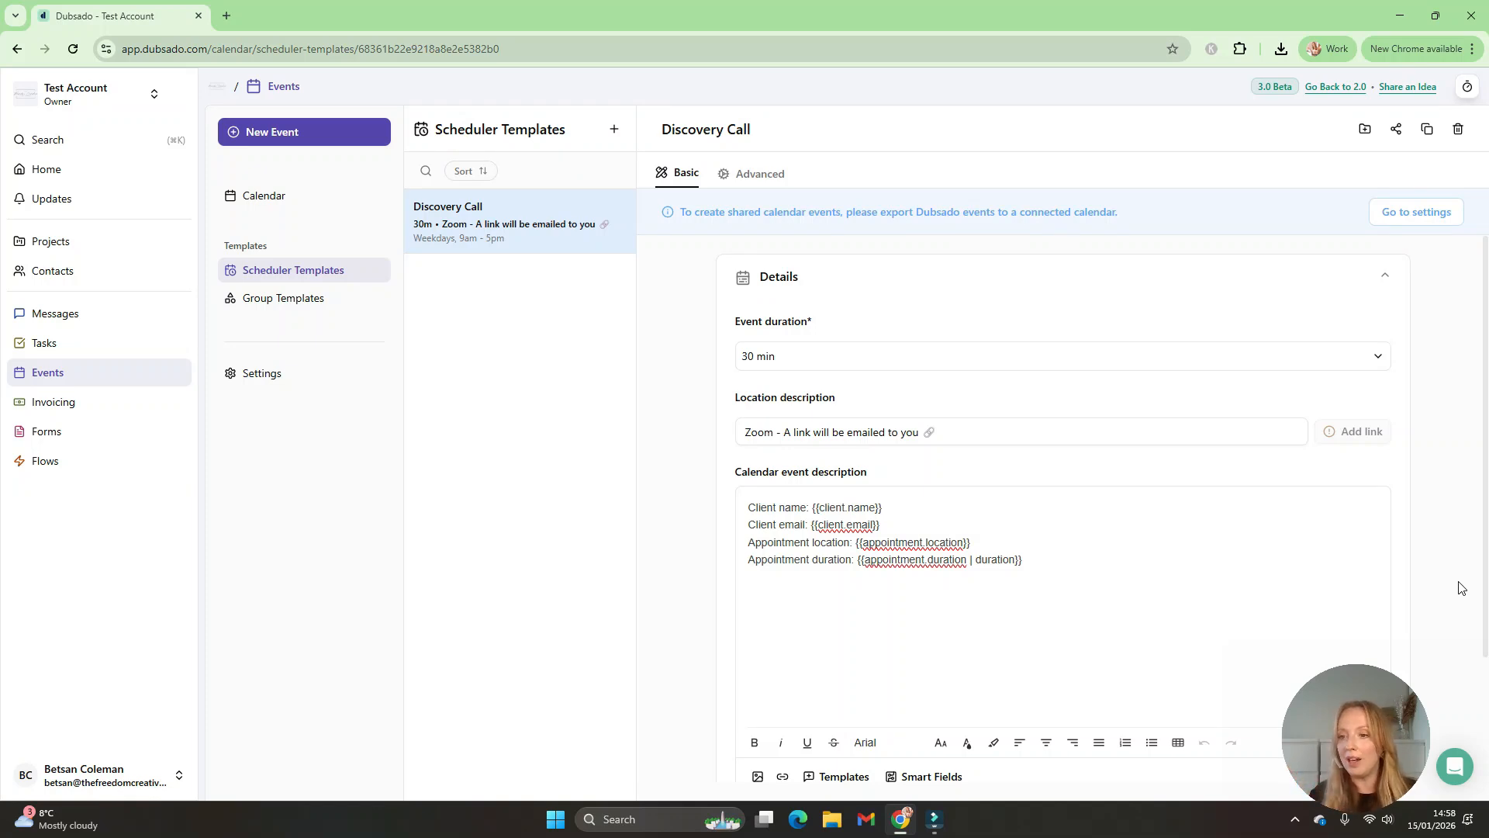
left_click(758, 173)
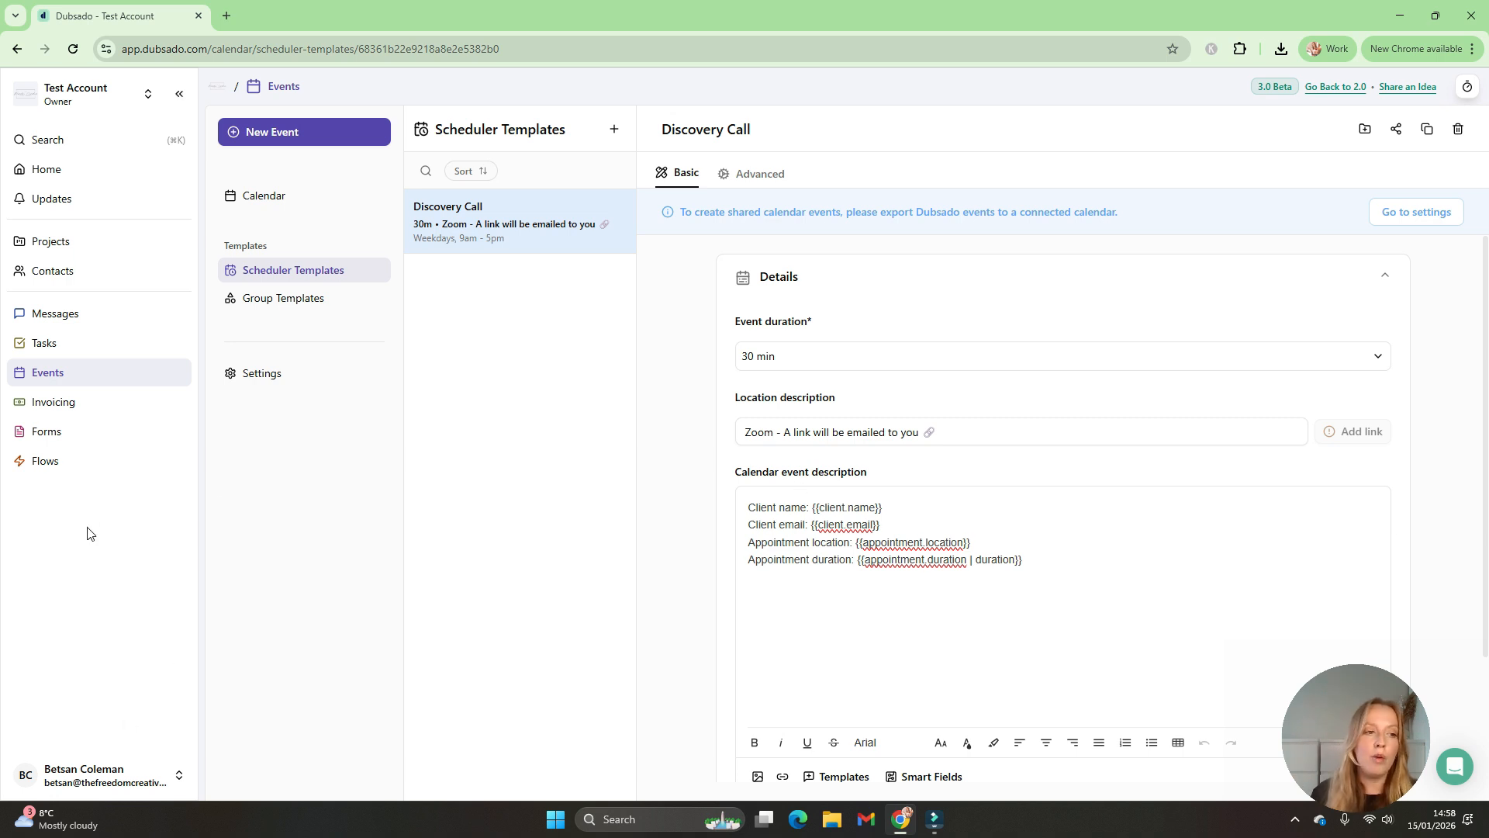
Step: Create a new flow template and open it for editing
left_click(66, 461)
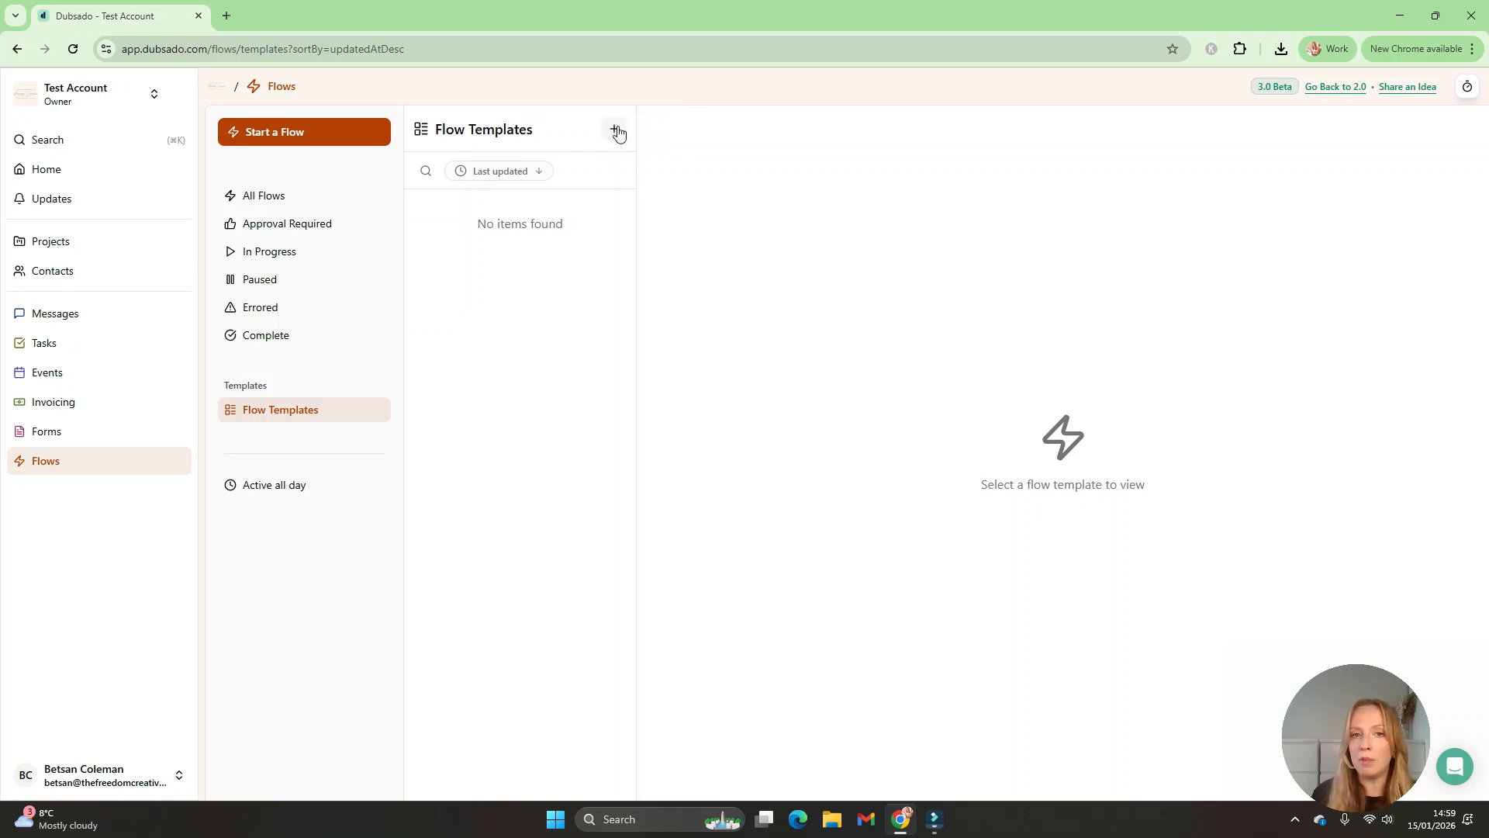
left_click(617, 134)
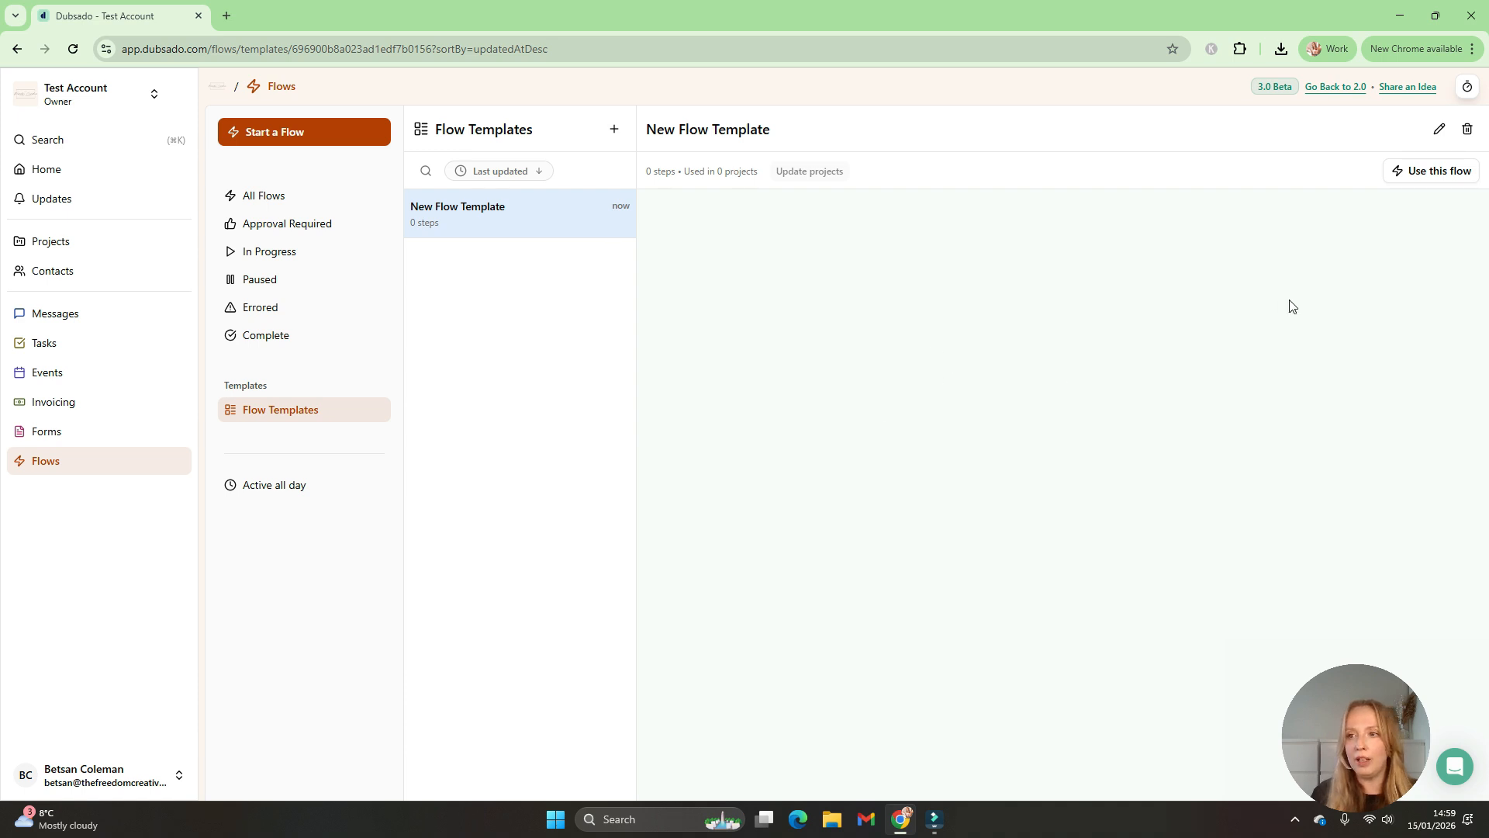
left_click(1439, 130)
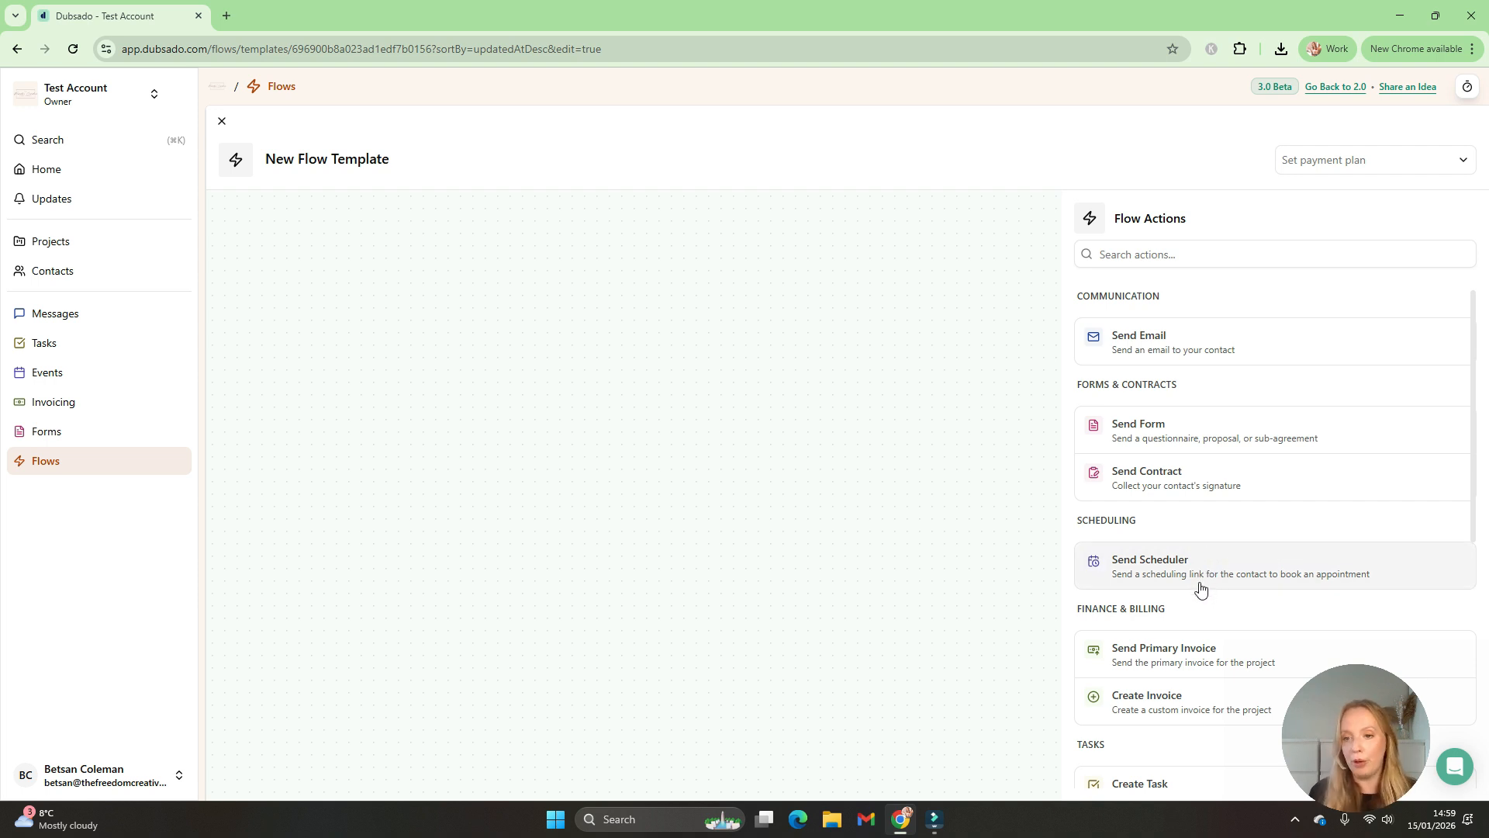
Step: Add an Update Project Status action that sets New Enquiry 0 days after this workflow starts
scroll(1171, 667, "down", 3)
left_click(1148, 713)
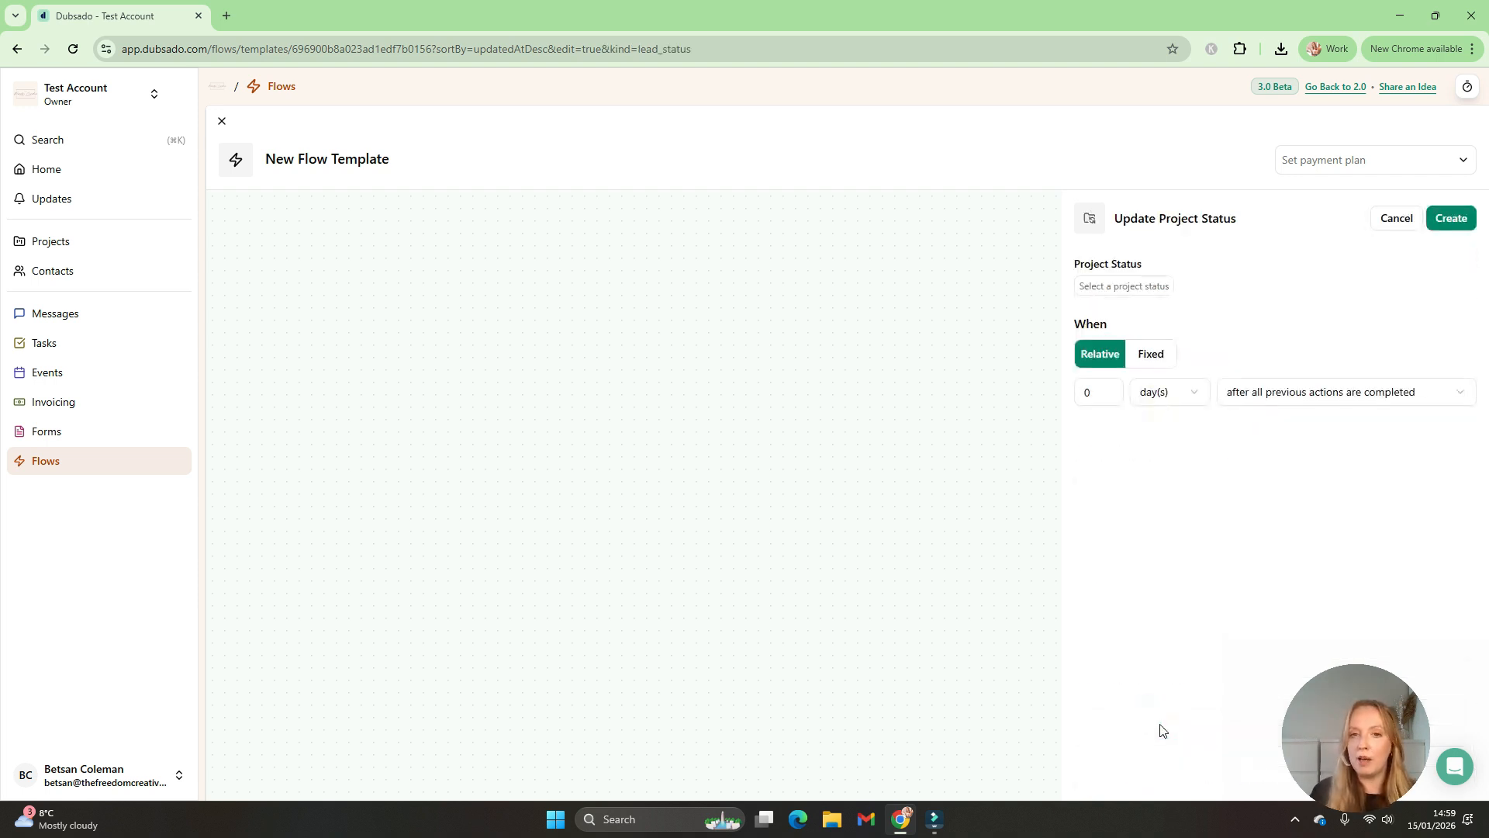
left_click(1123, 286)
left_click(1126, 380)
left_click(1225, 566)
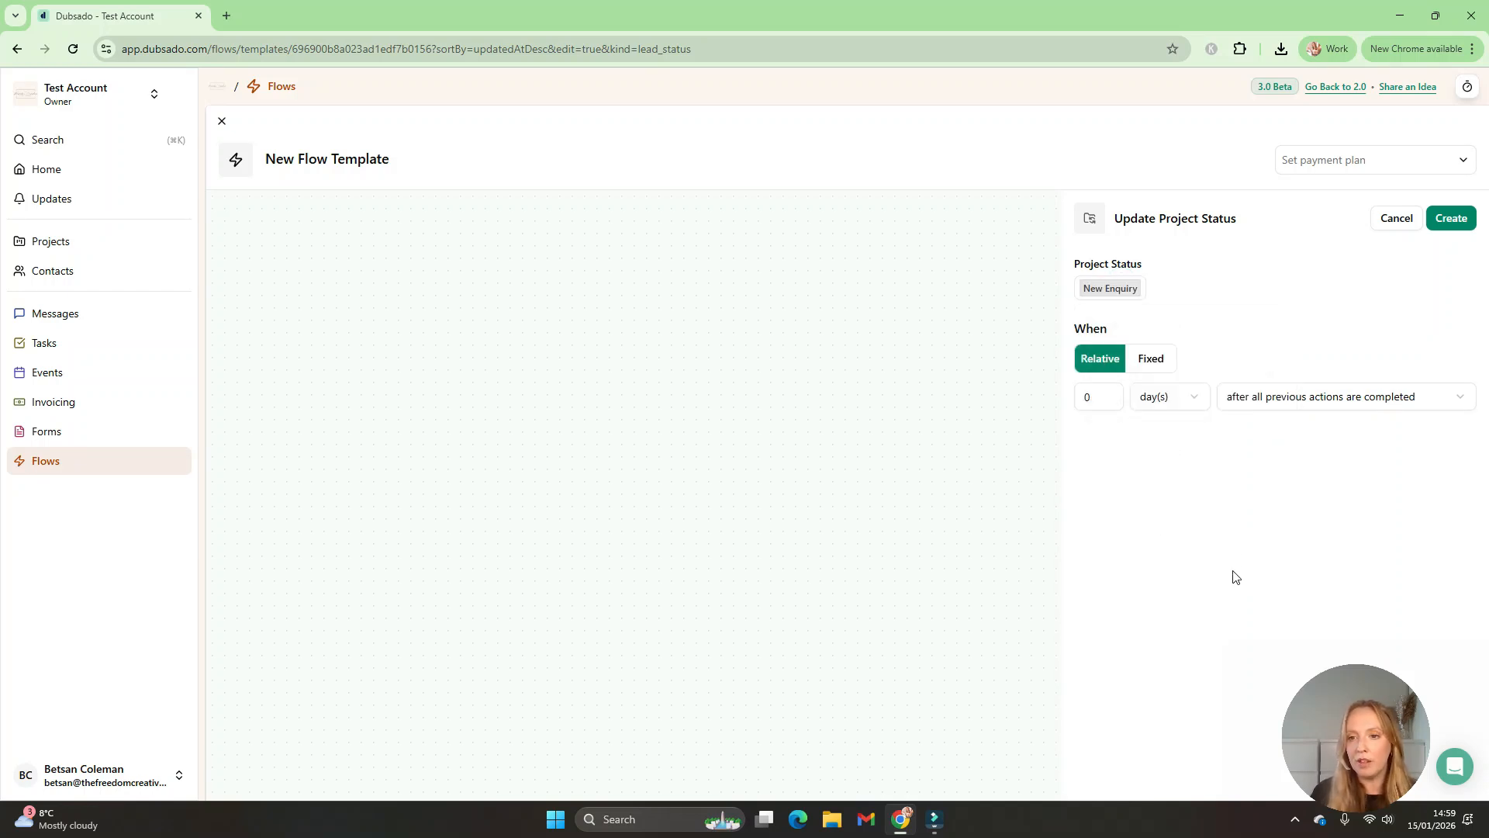
left_click(1311, 397)
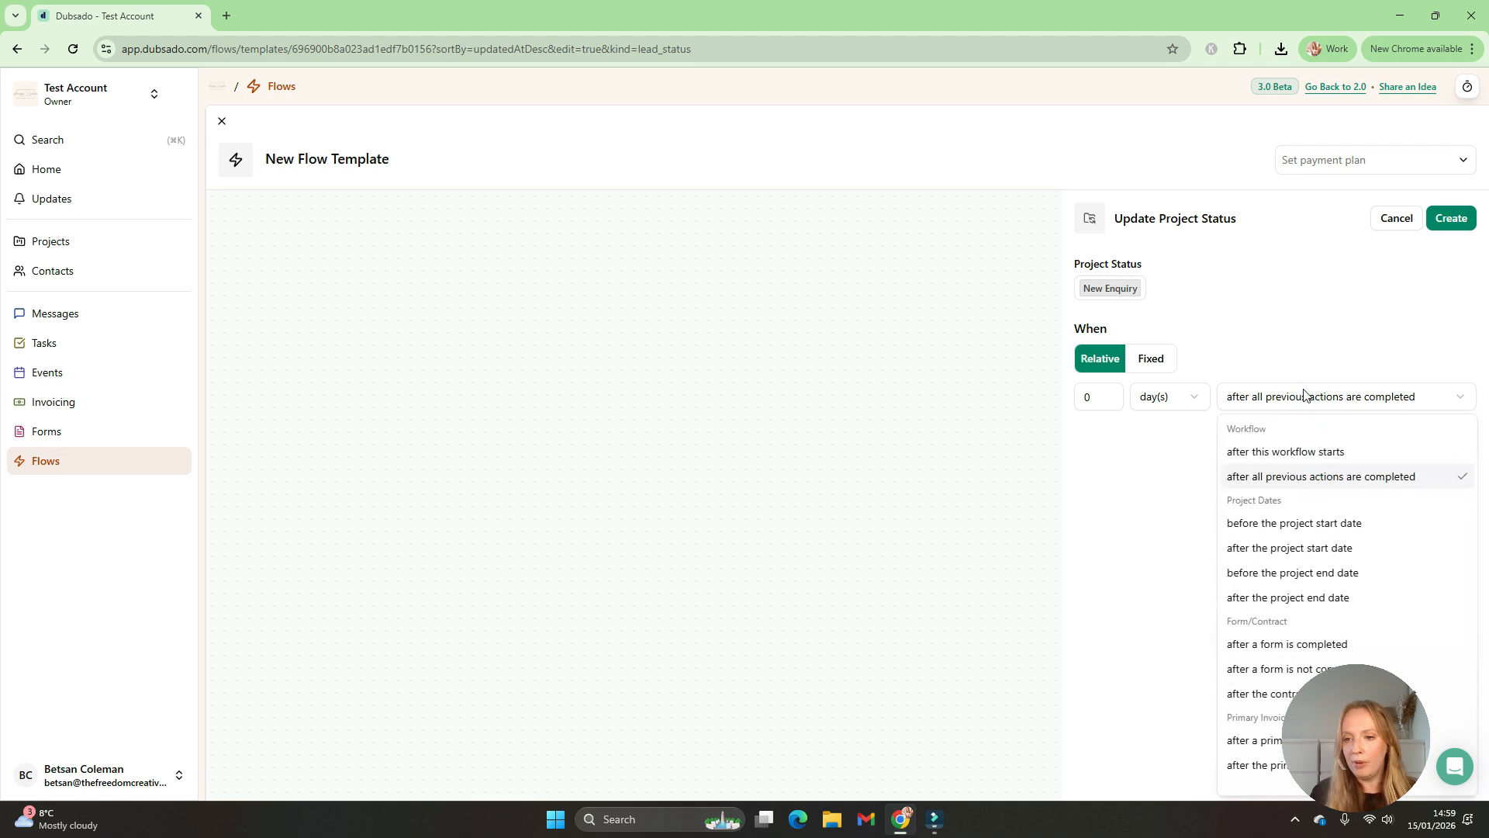
left_click(1316, 452)
left_click(1455, 225)
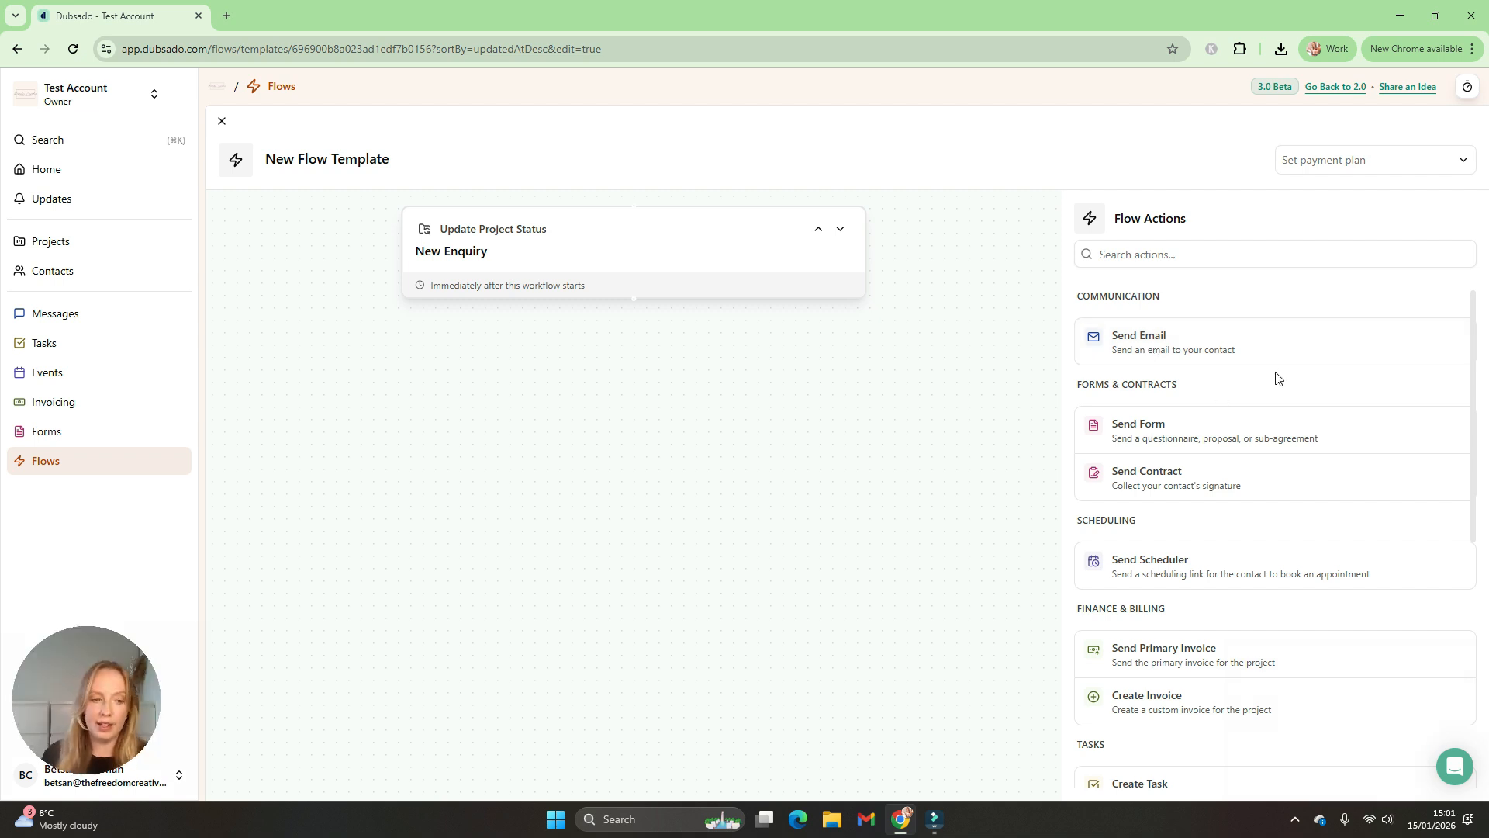
Step: Add a Send Email action using the "101 | Enquiry | New Enquiry - Thank You" template, after checking the email's content
left_click(1191, 351)
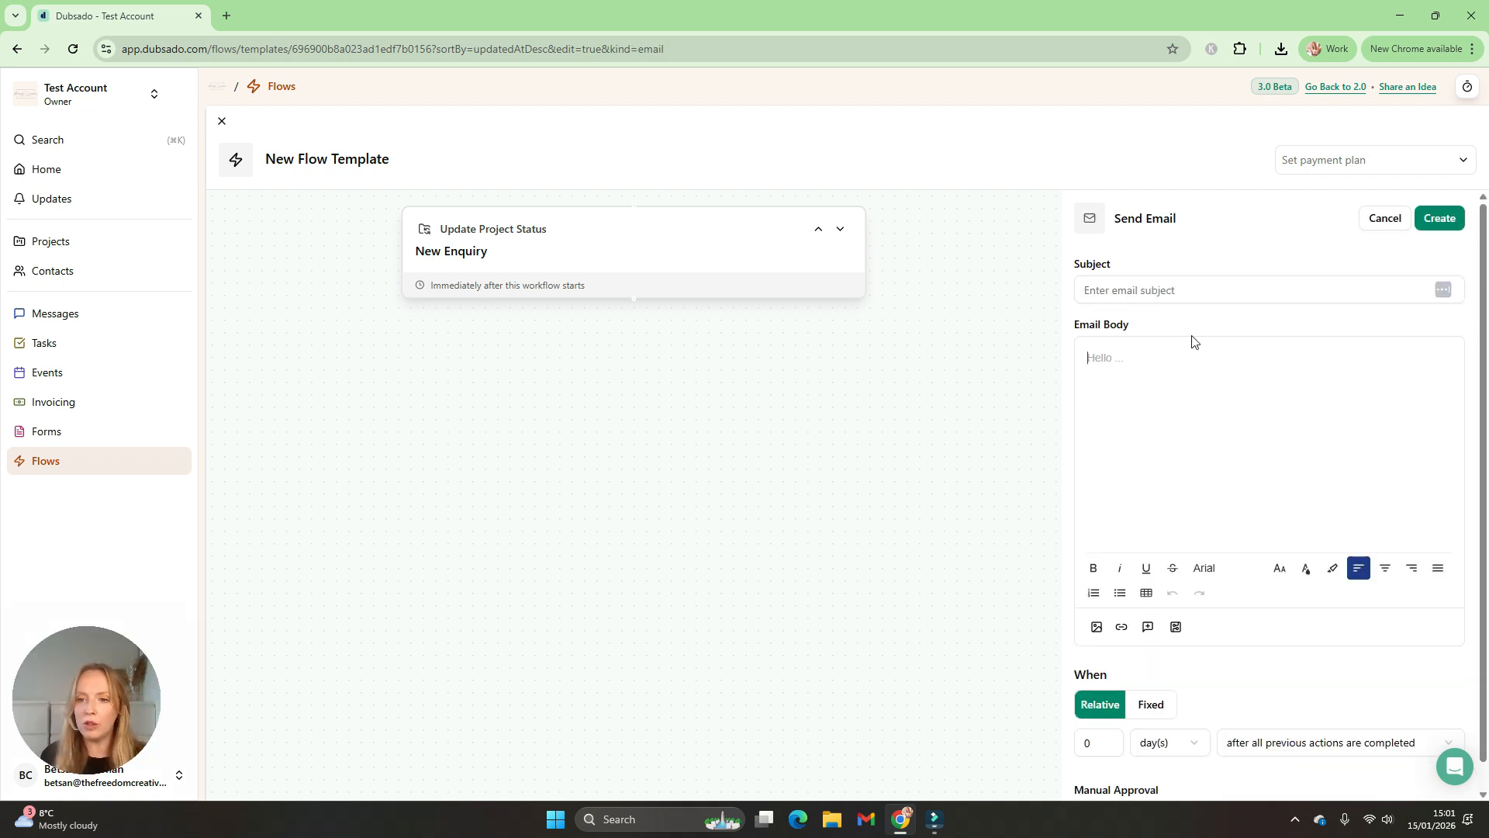
left_click(1149, 628)
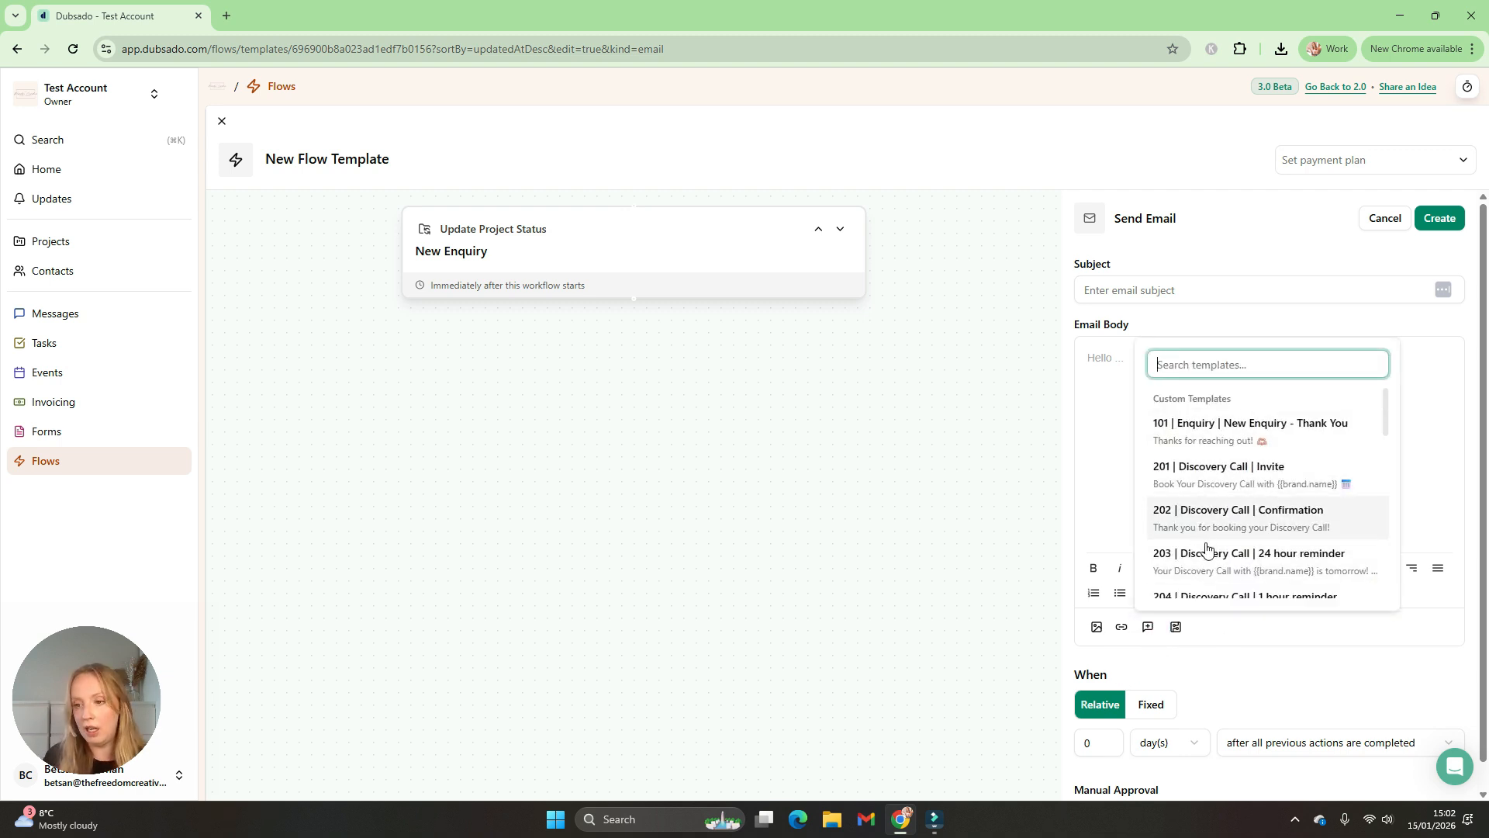
left_click(1207, 437)
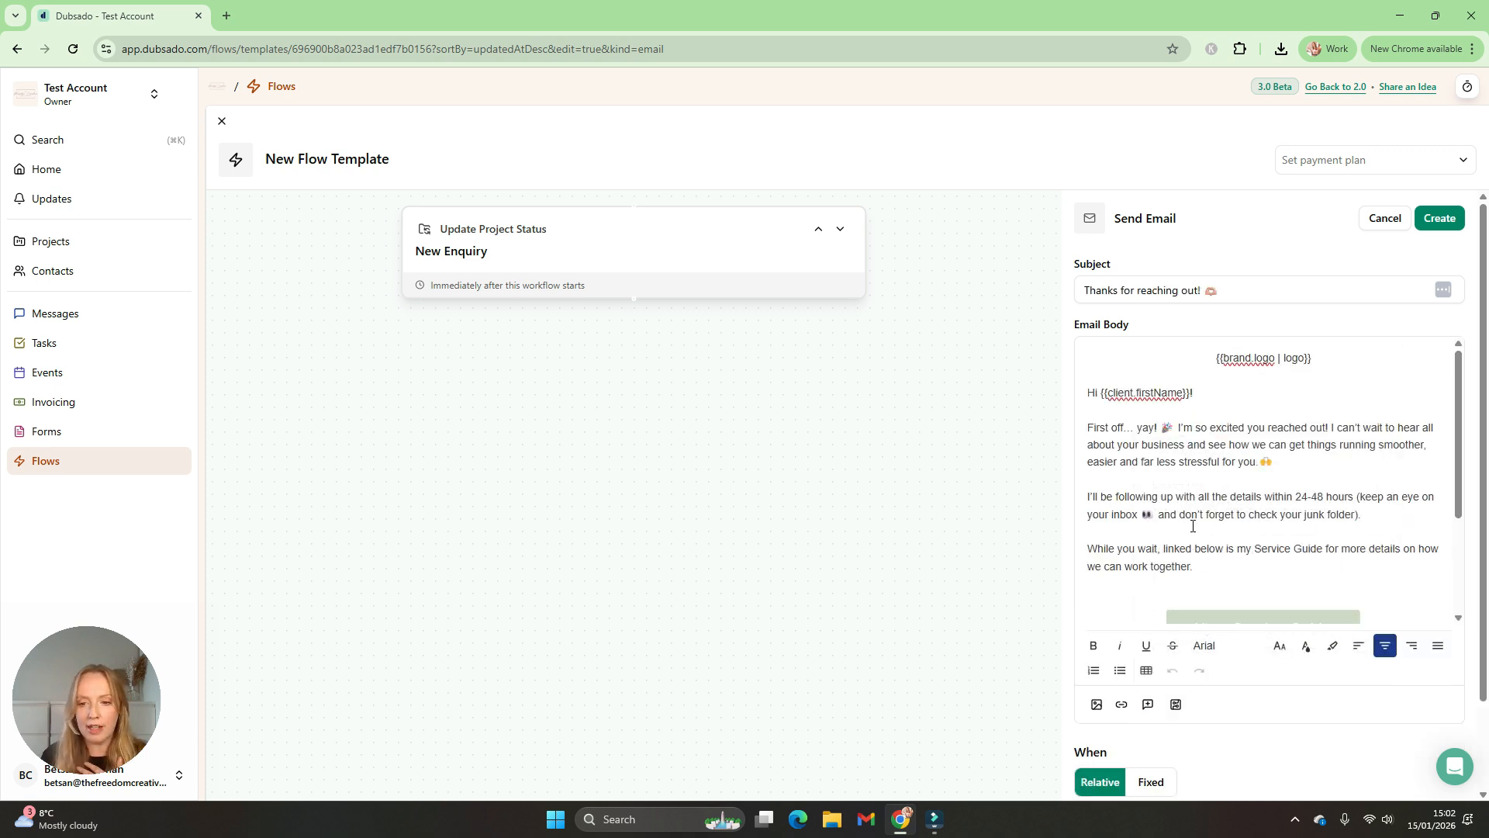
scroll(1302, 545, "down", 2)
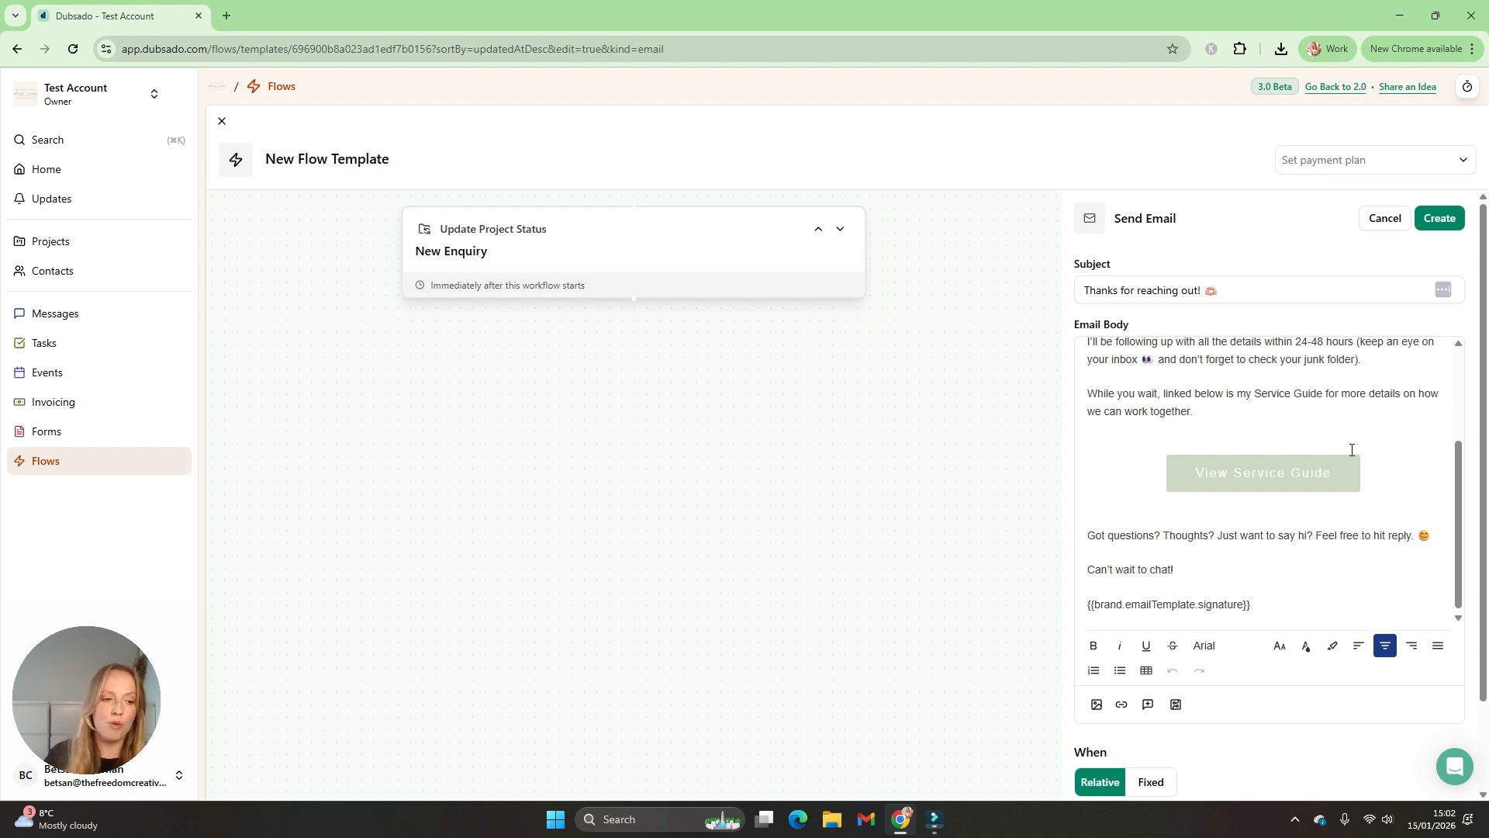
scroll(1351, 450, "down", 2)
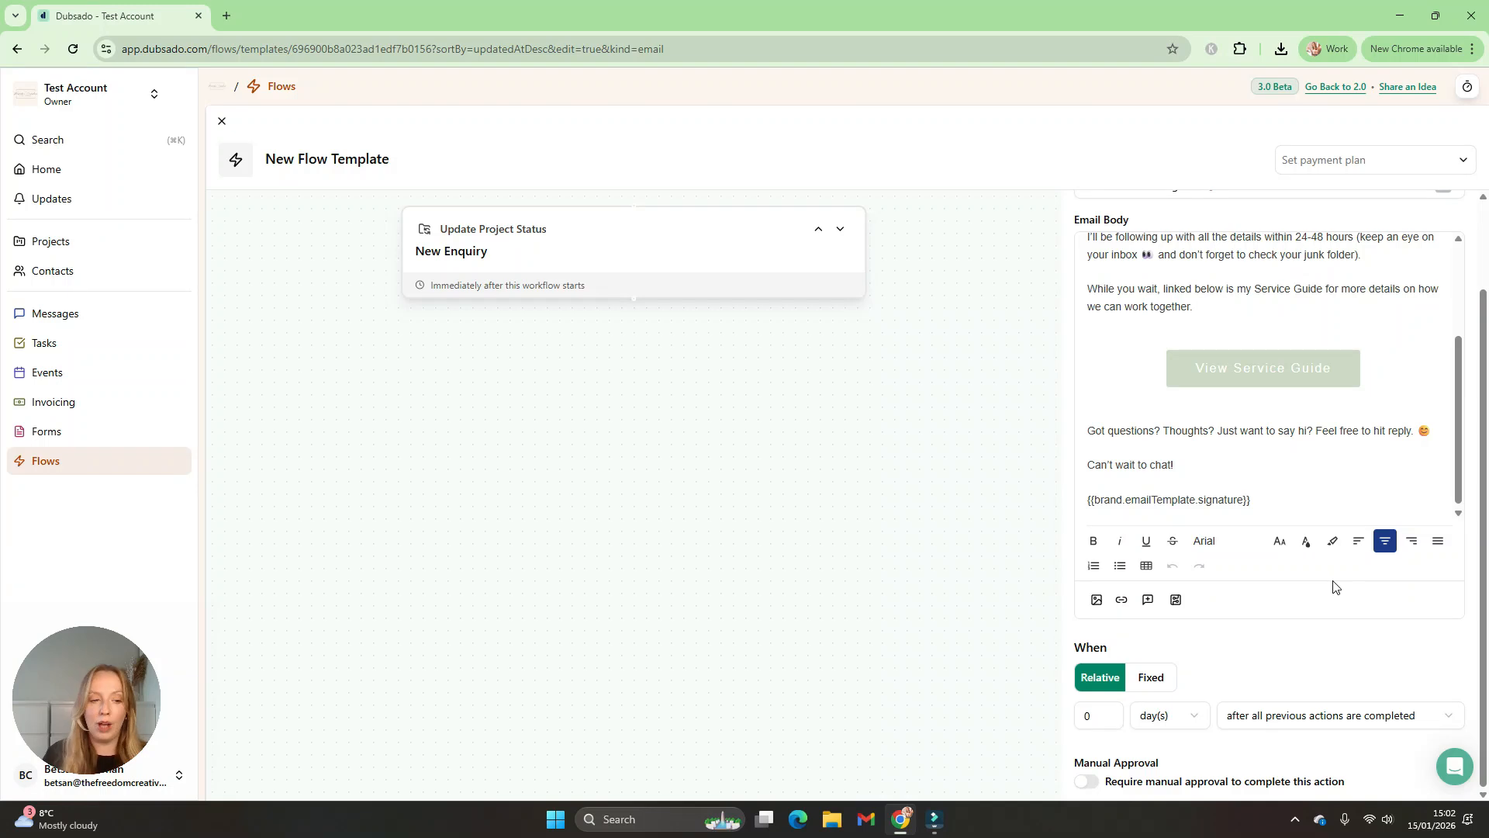
scroll(1348, 473, "up", 3)
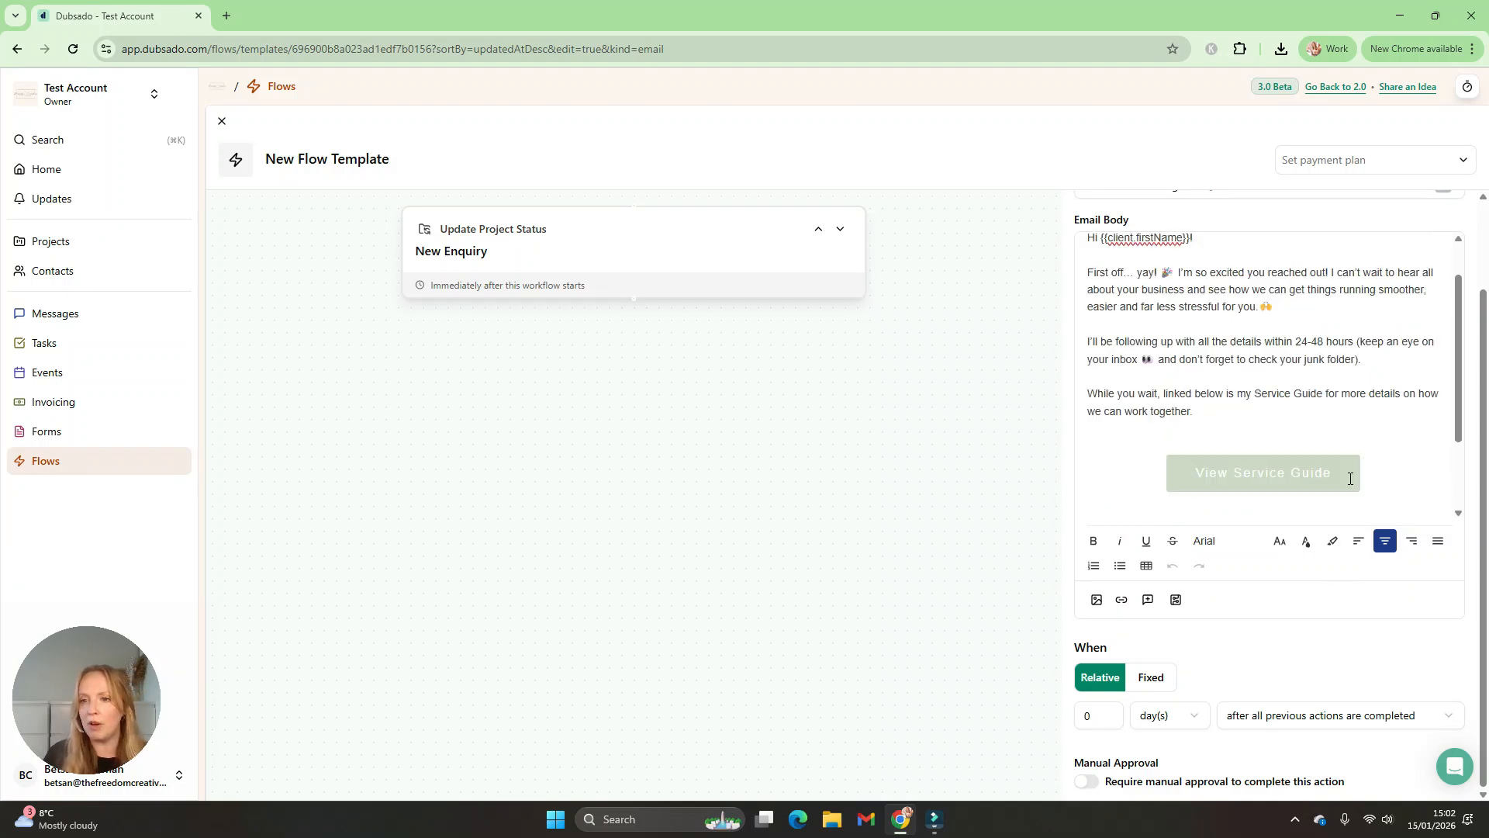
scroll(1417, 406, "up", 2)
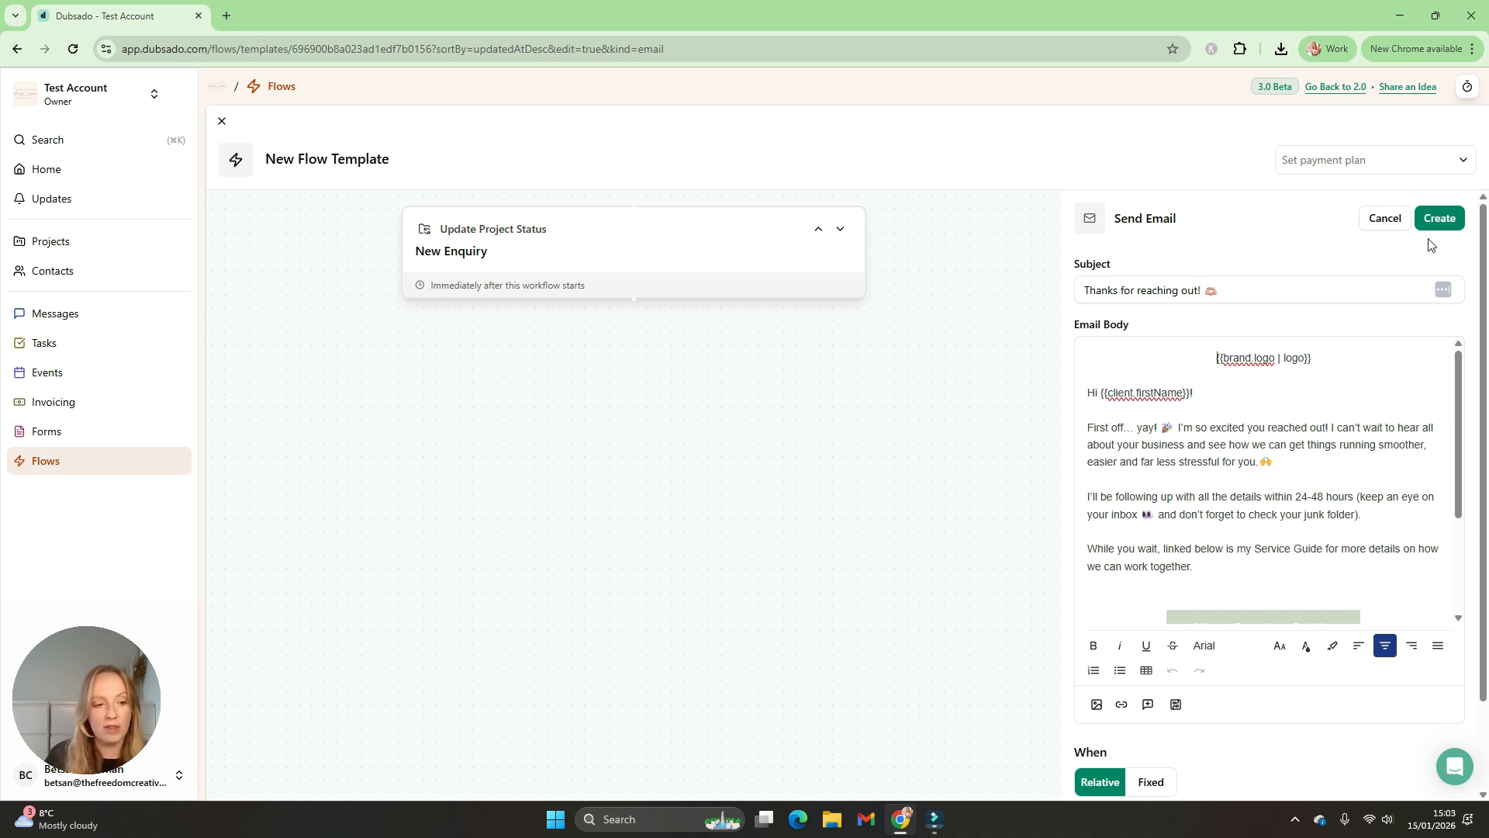
left_click(1437, 218)
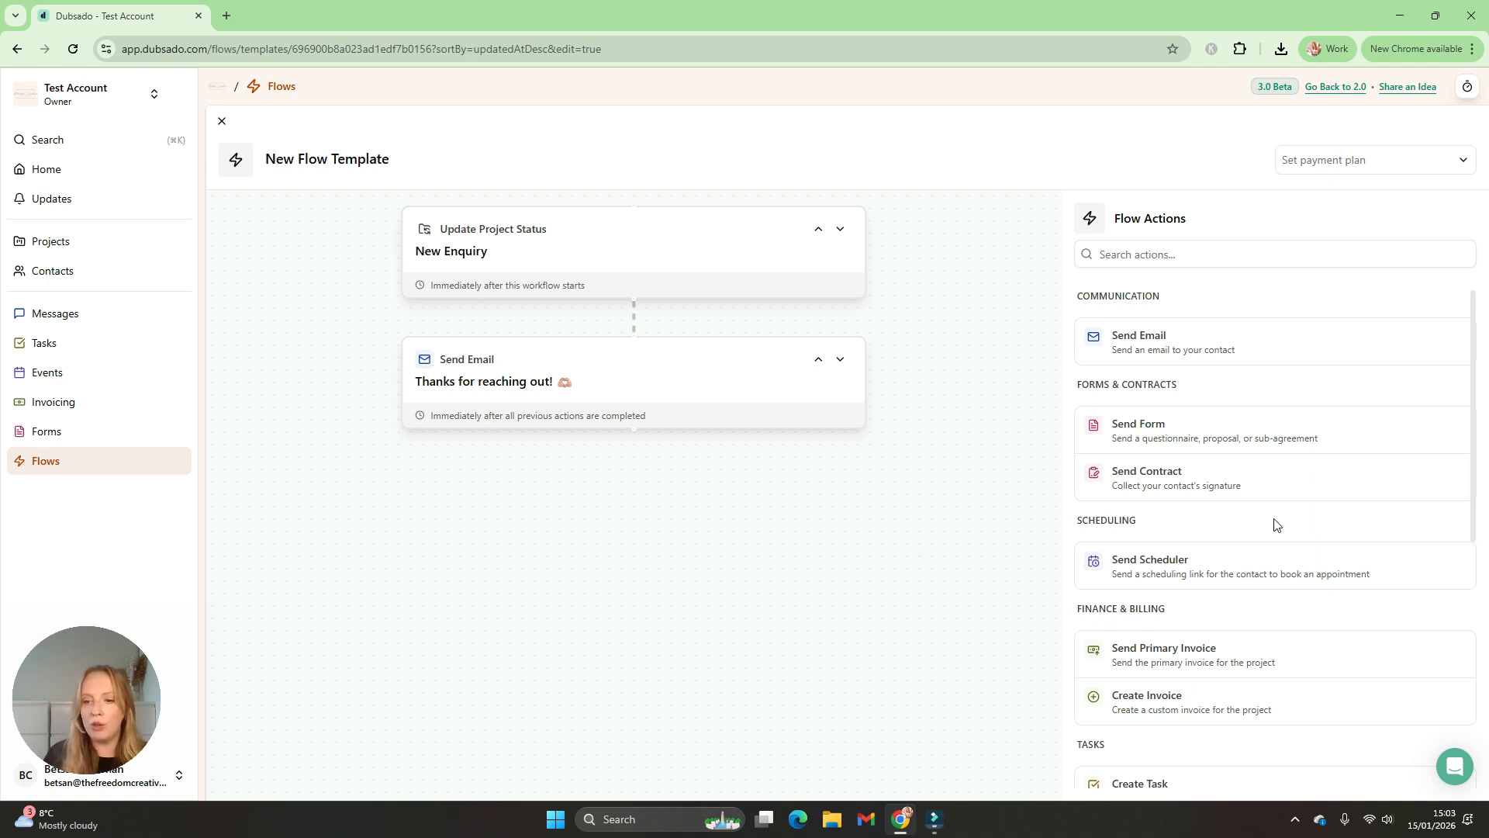
Step: Add a Create Task action reading "Review lead capture form for {{client.firstName}} {{client.lastName}} and send scheduler"
scroll(1286, 636, "down", 1)
scroll(1286, 636, "down", 3)
left_click(1264, 633)
left_click(1168, 351)
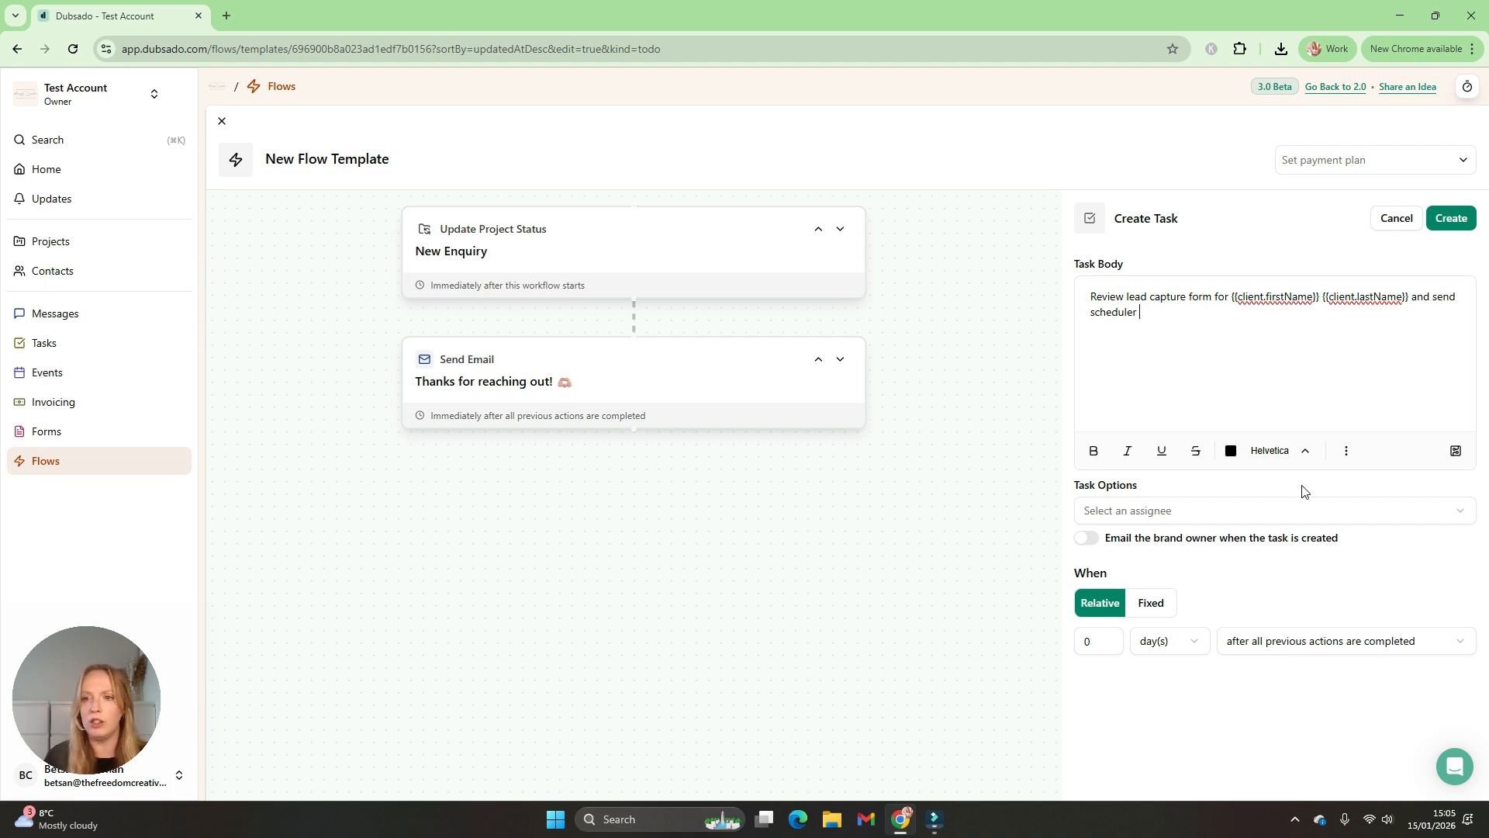
left_click(1451, 218)
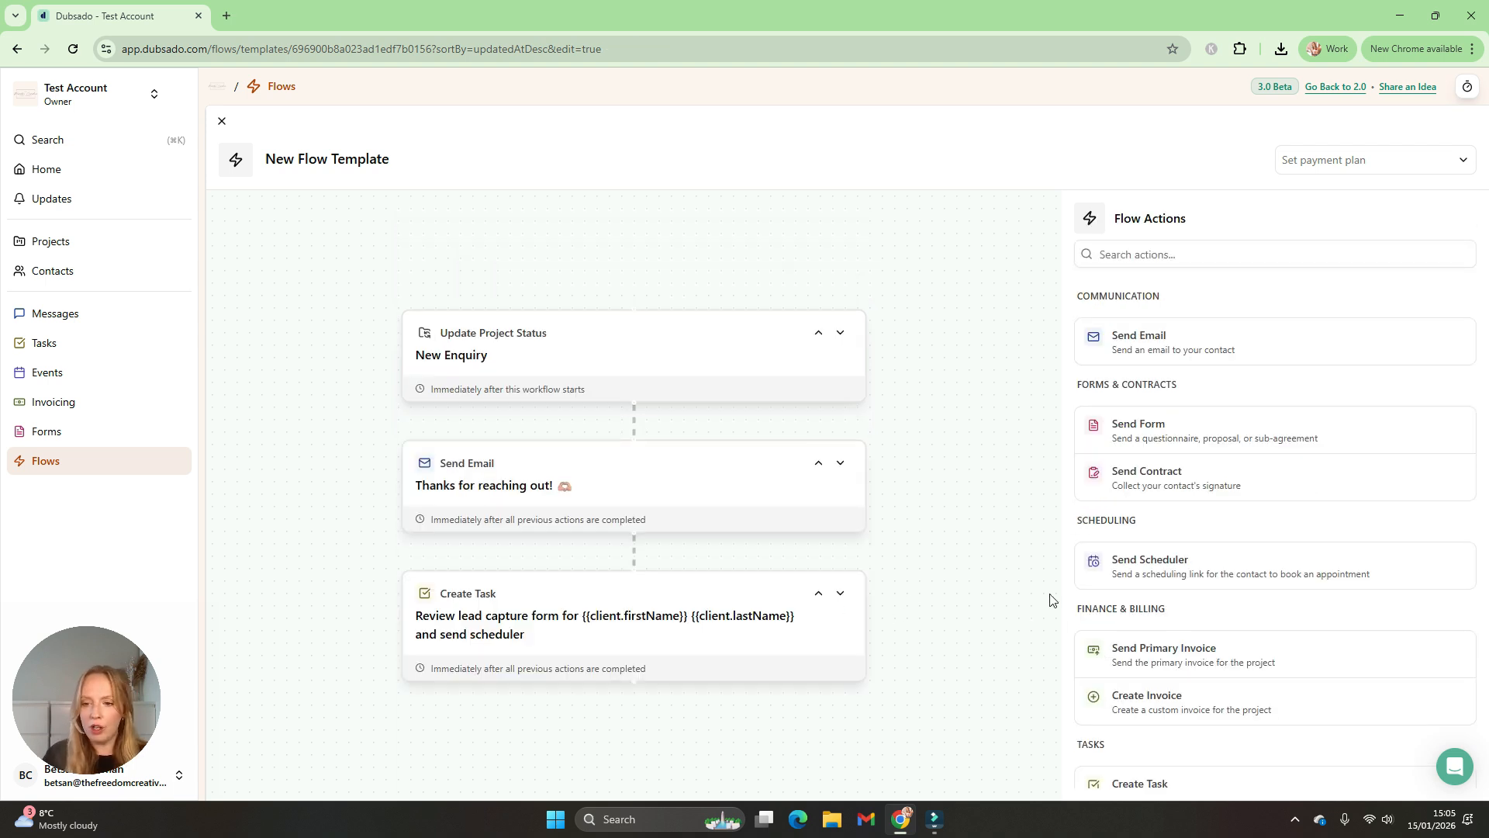
Step: Start a Send Scheduler action with the Discovery Call scheduler and the "201 | Discovery Call | Invite" email template
left_click(1176, 564)
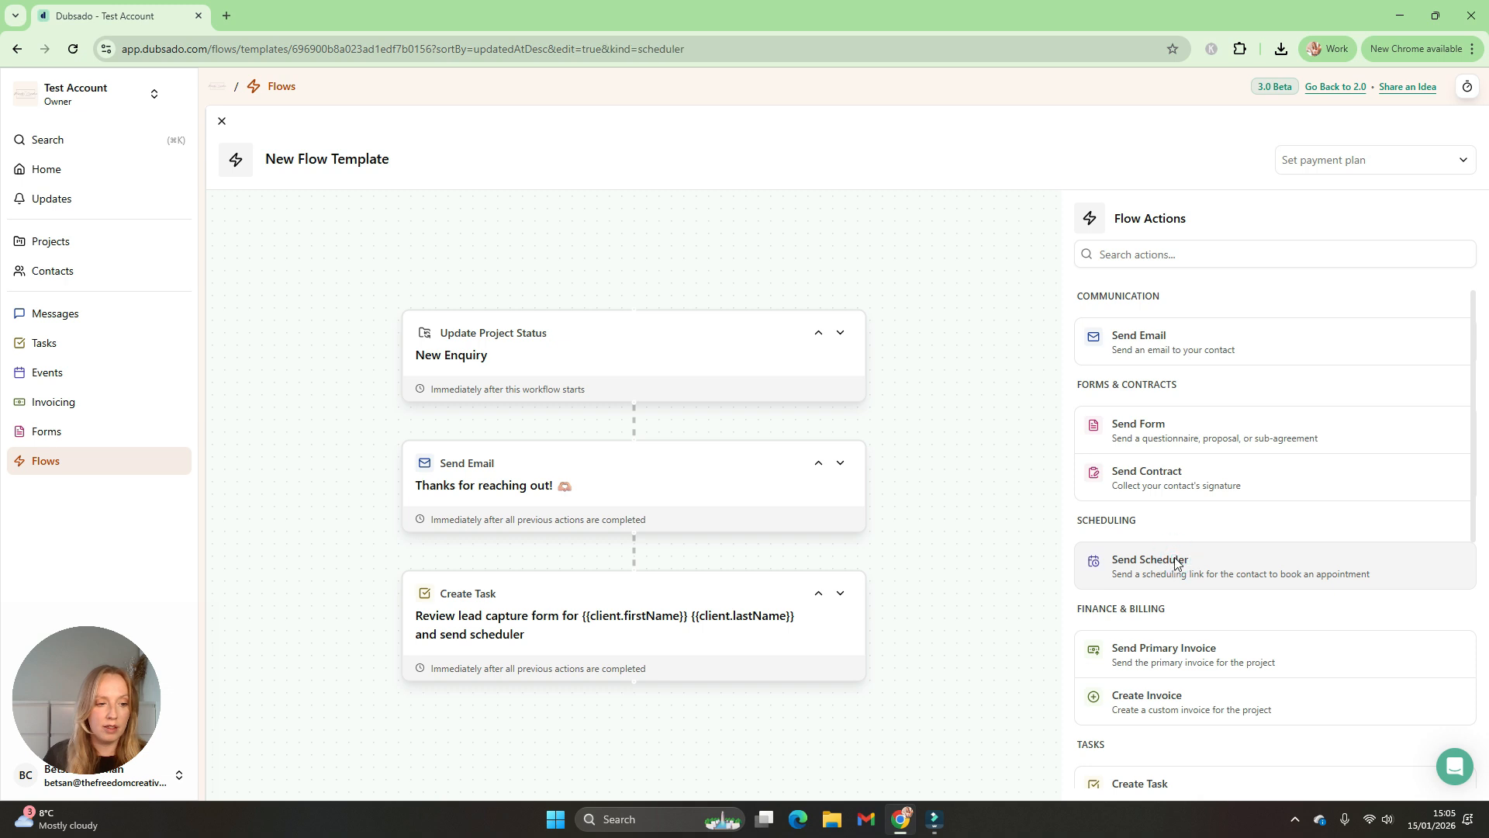
left_click(1130, 294)
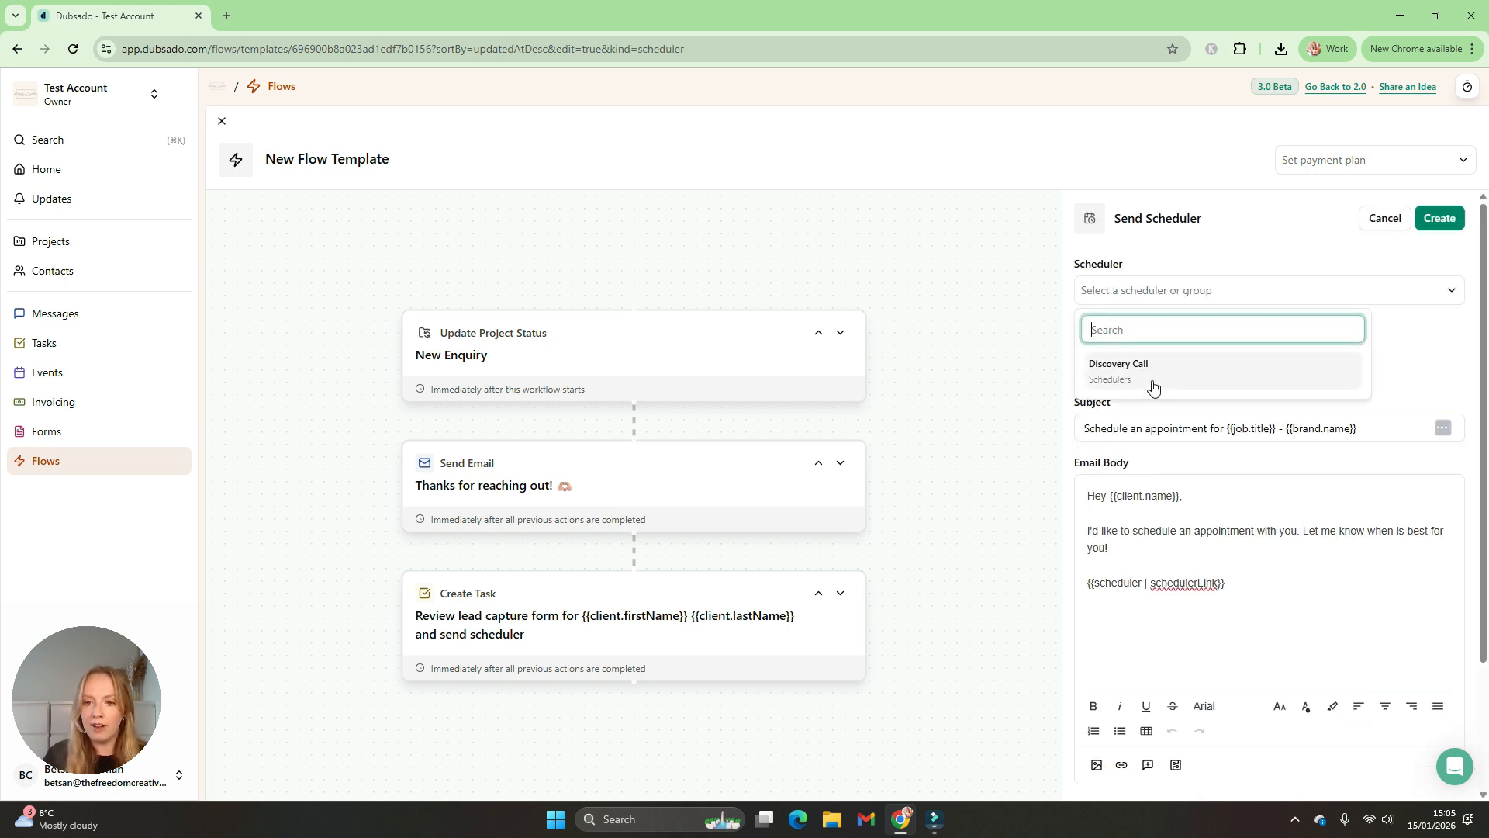
left_click(1155, 376)
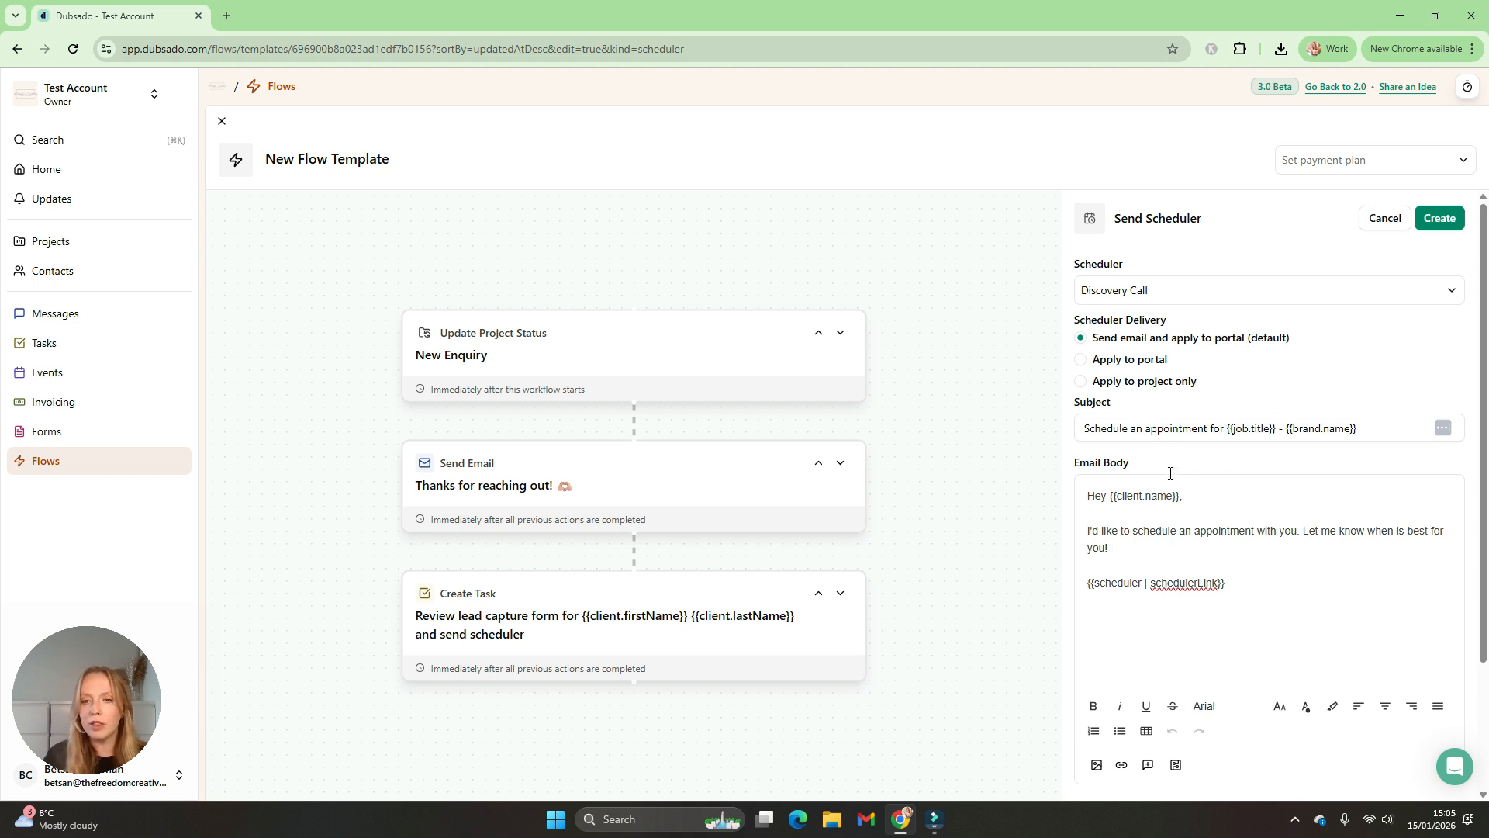
left_click(1148, 766)
left_click(1278, 611)
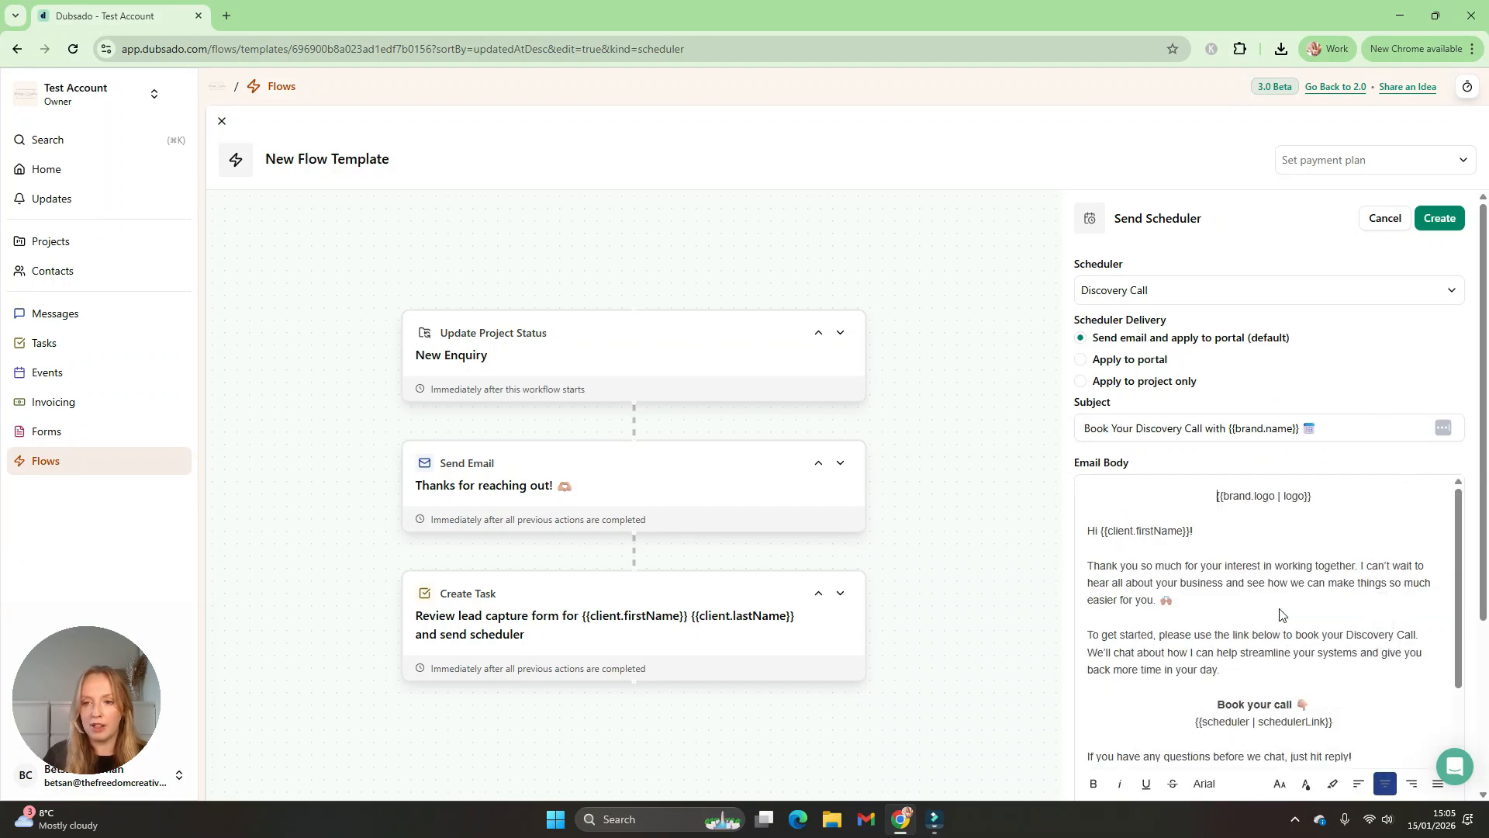
Step: Check the invite email's scheduler link and require manual approval for the Send Scheduler action
scroll(1280, 615, "down", 1)
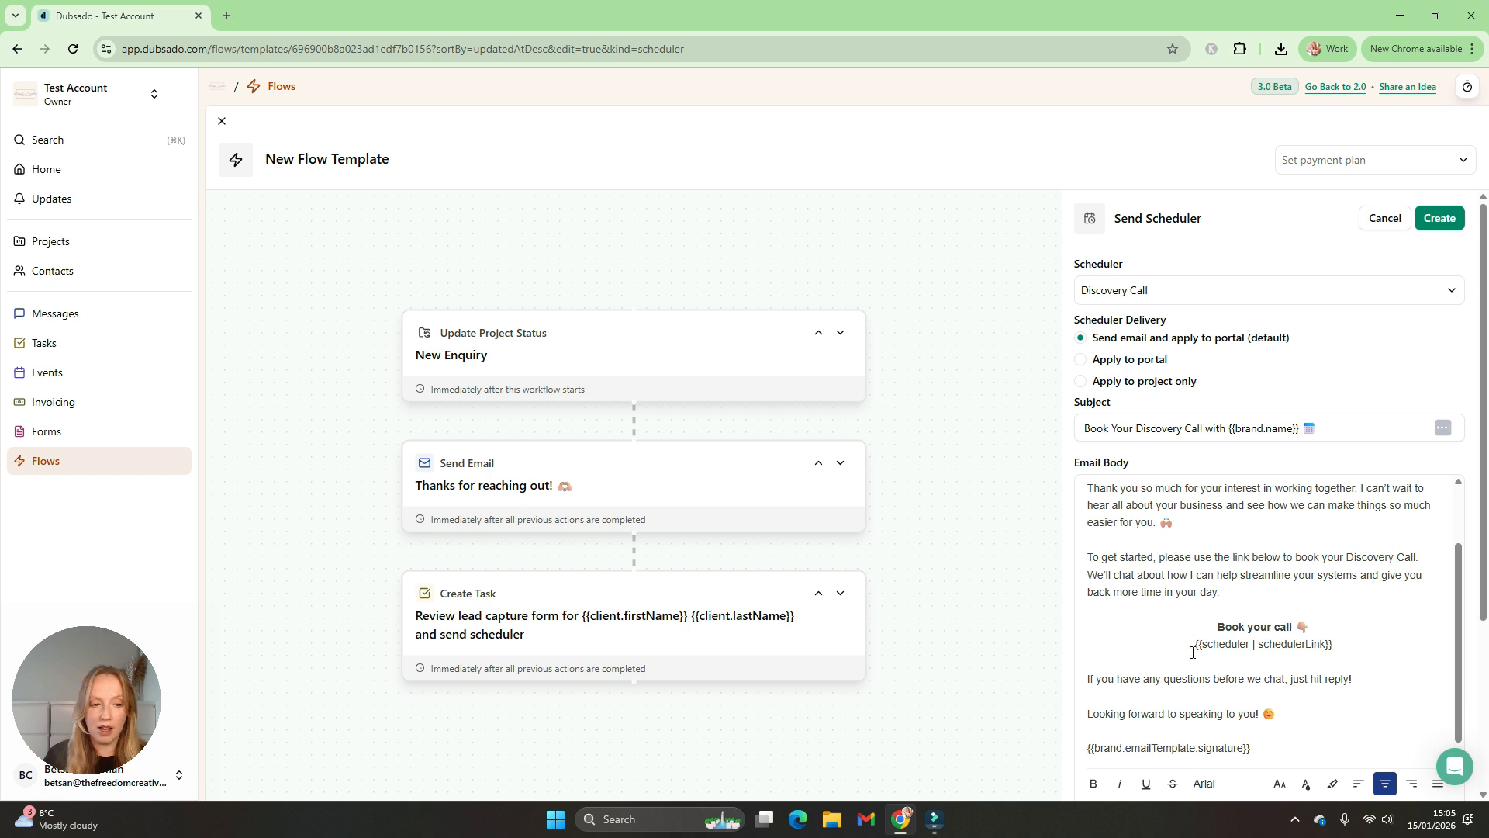
scroll(1260, 661, "up", 1)
left_click(1331, 692)
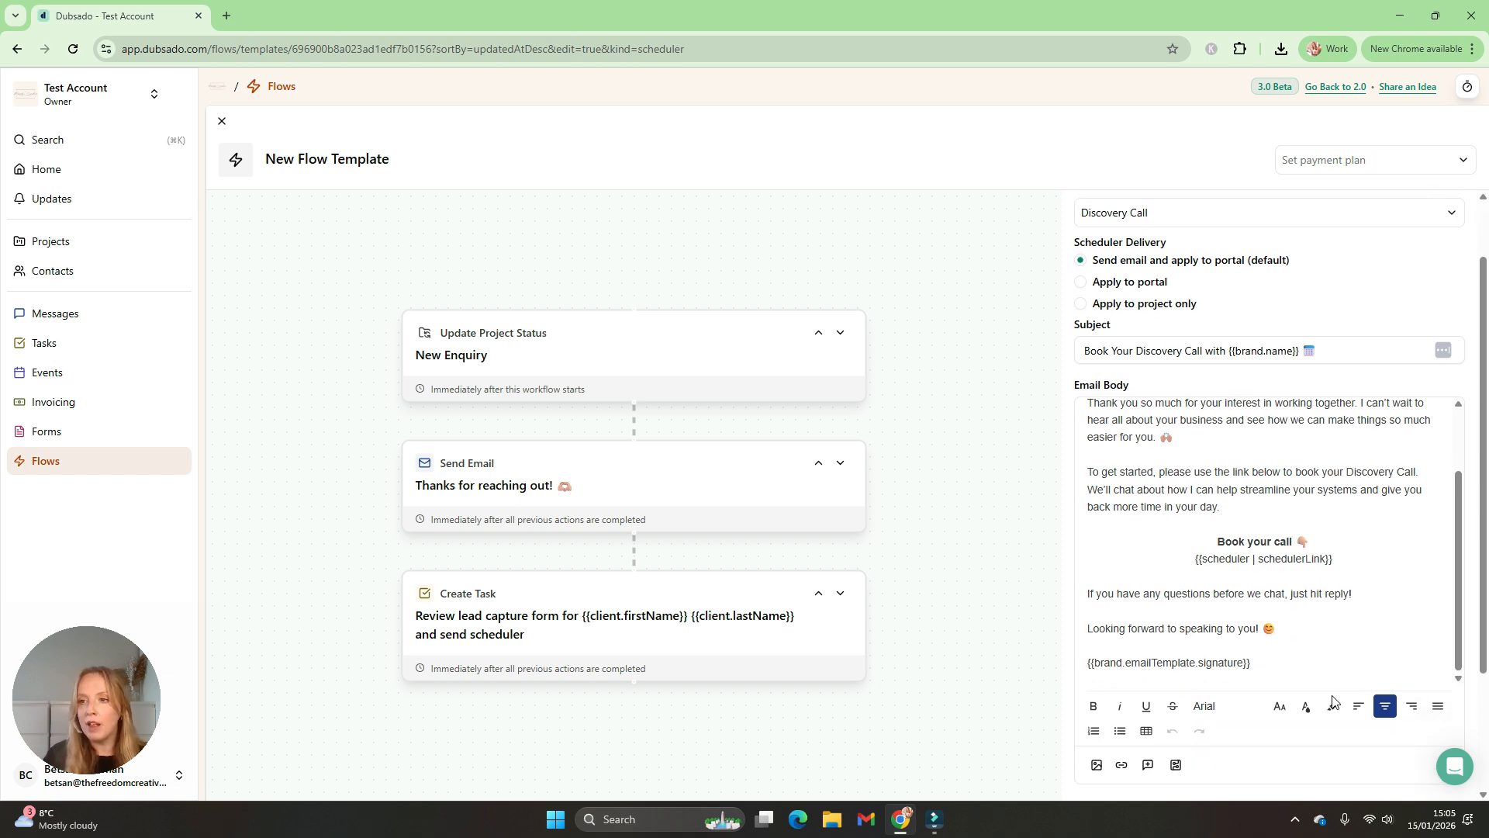
scroll(1276, 587, "down", 4)
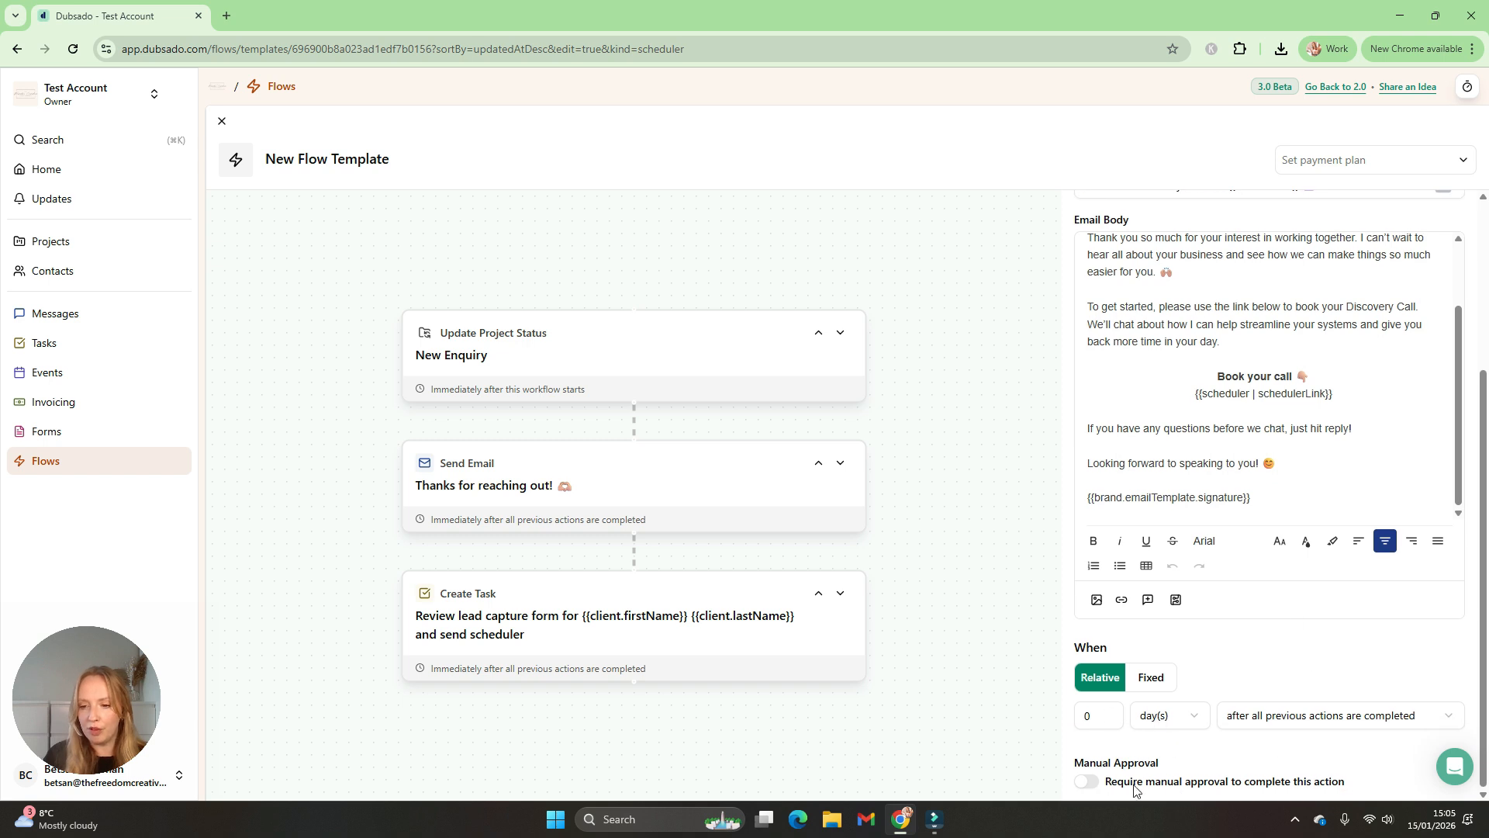
left_click(1084, 783)
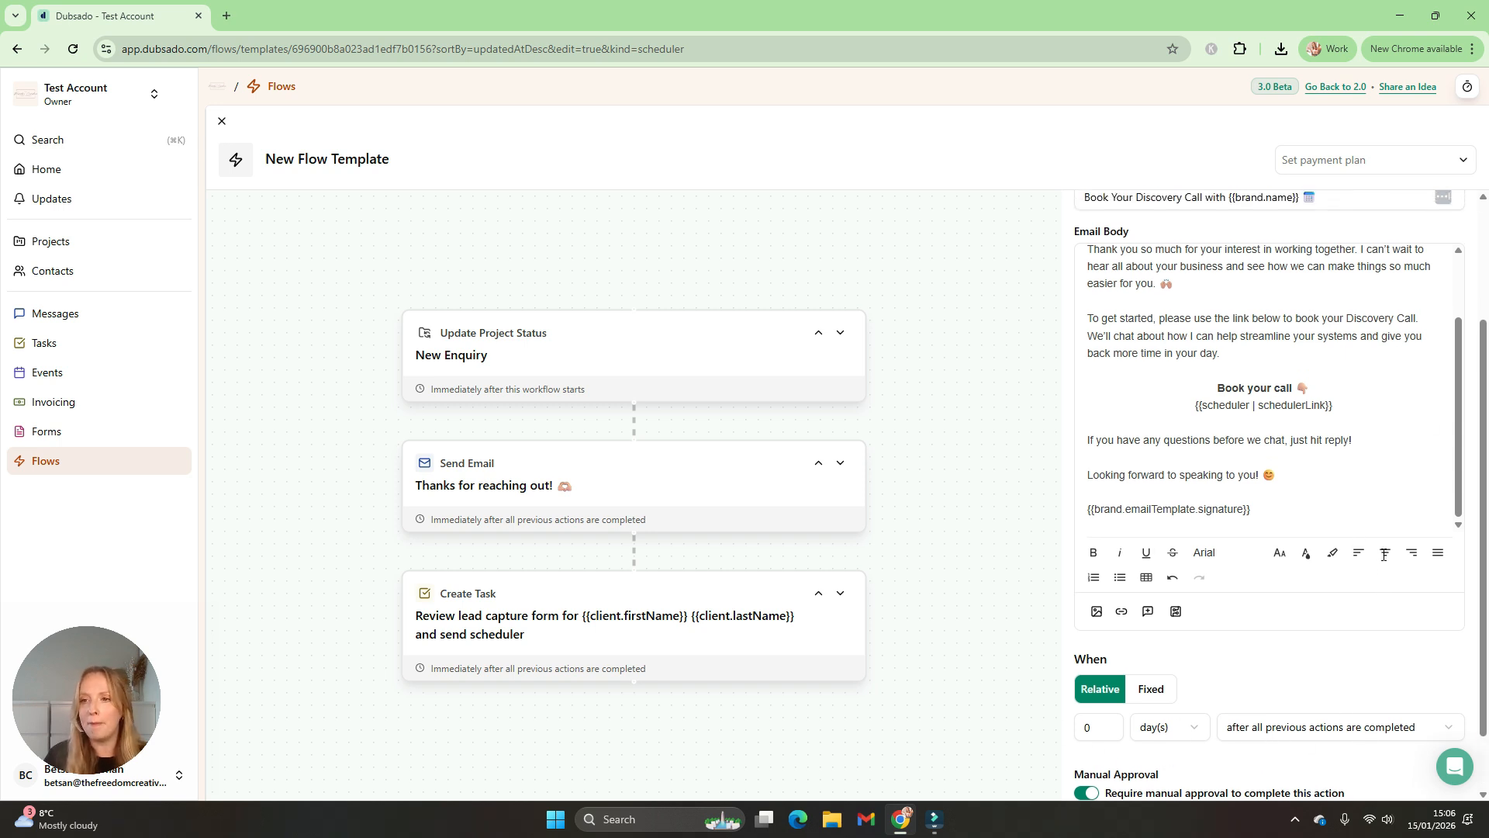
Step: Create the Discovery Call Send Scheduler action in the flow
scroll(1389, 578, "up", 3)
left_click(1447, 219)
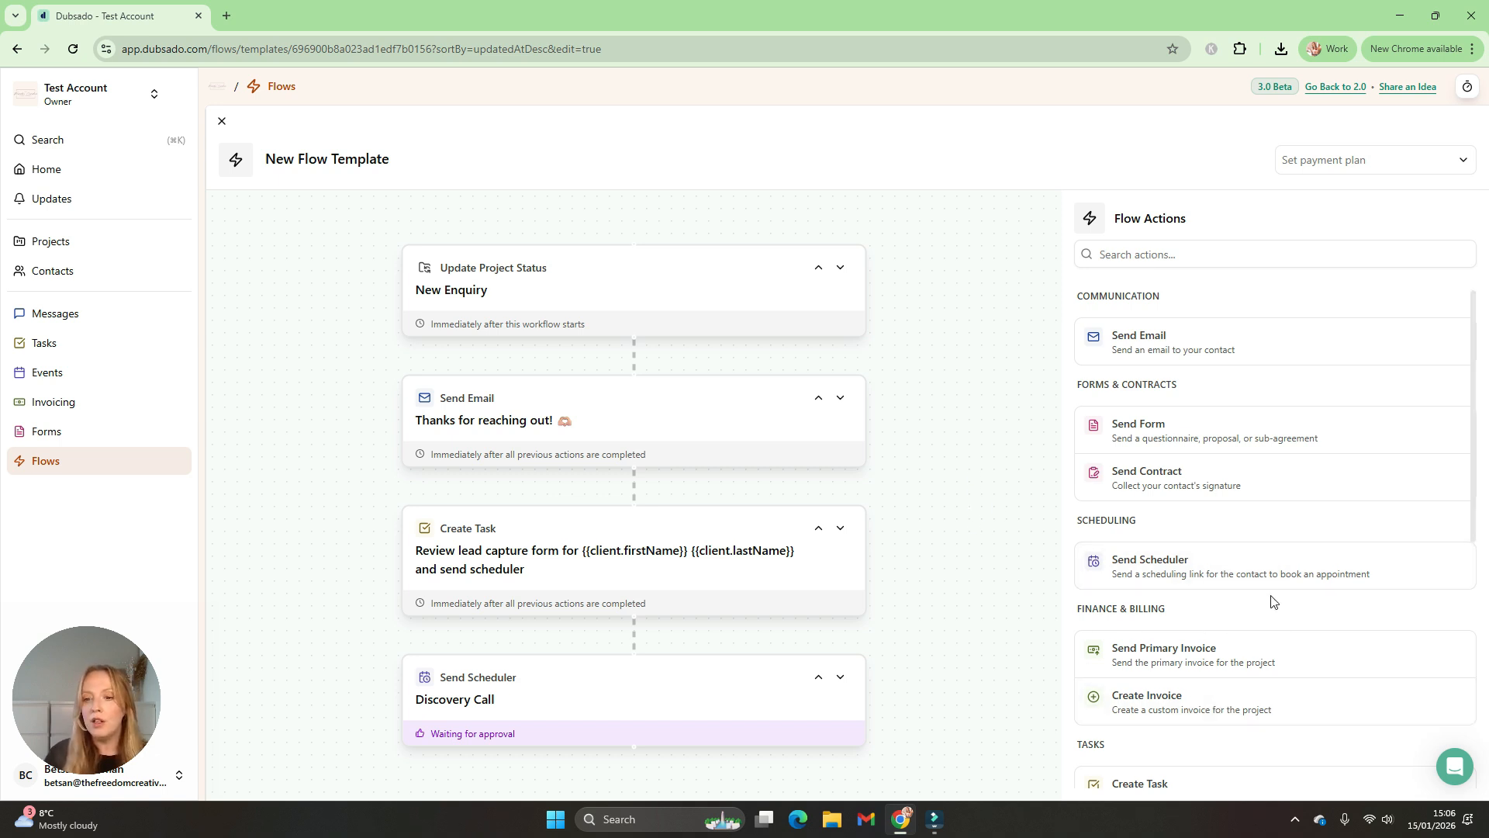
Step: Add an Update Project Status action that sets Discovery Call Scheduler Sent after all previous actions are completed
scroll(1284, 625, "down", 5)
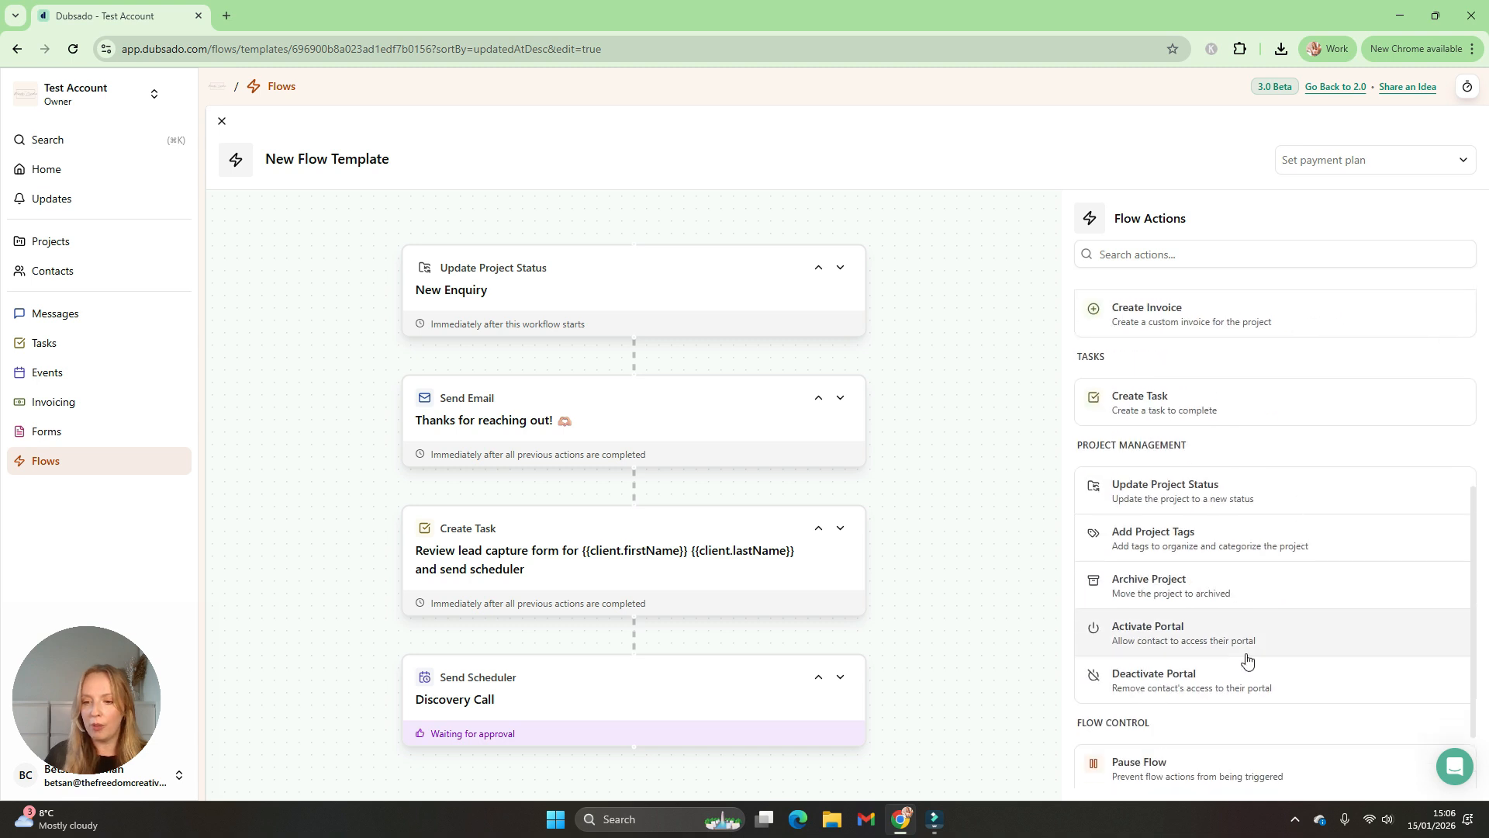
left_click(1195, 486)
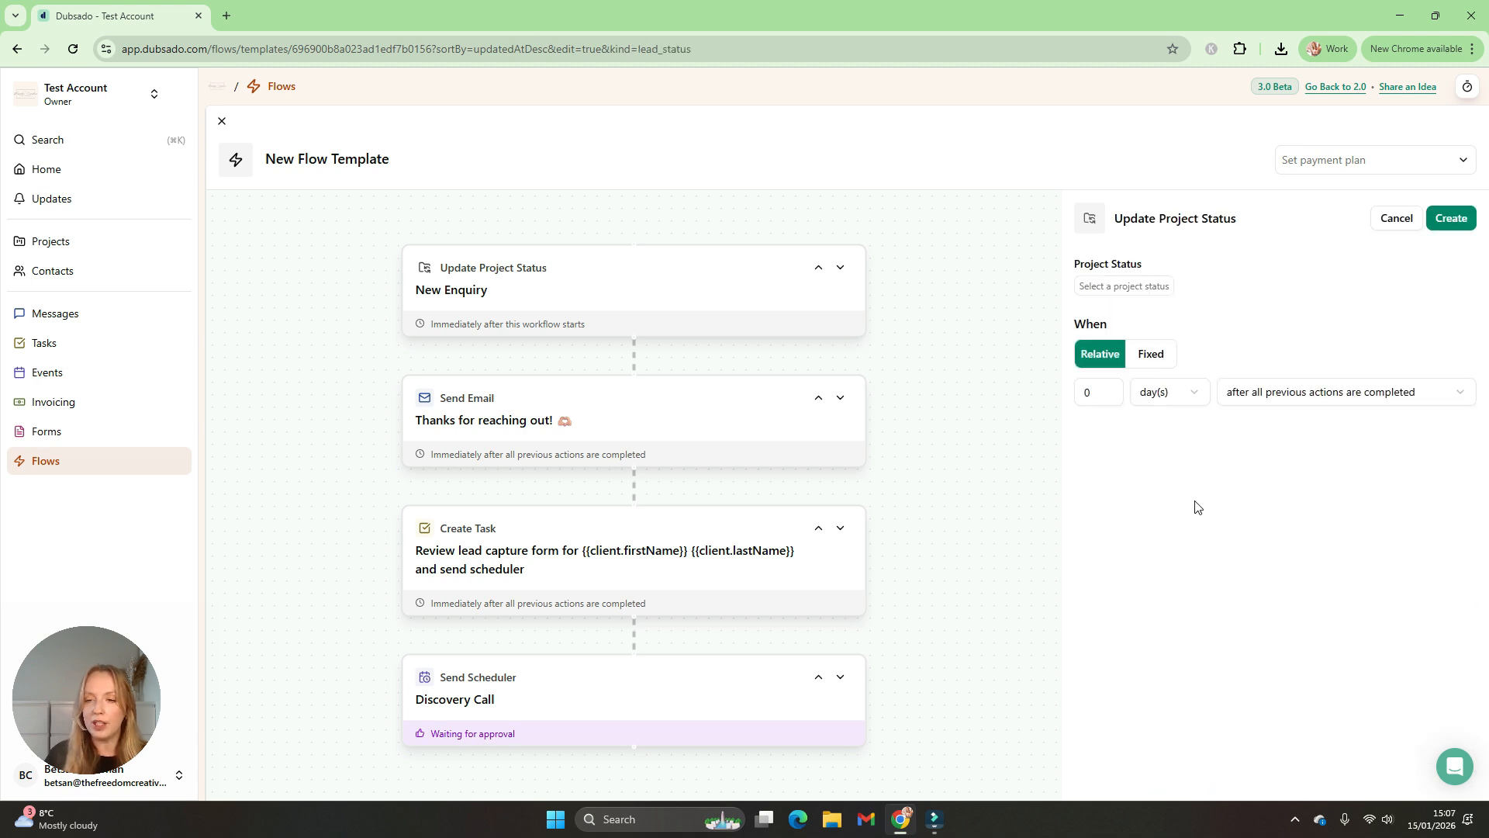
left_click(1123, 287)
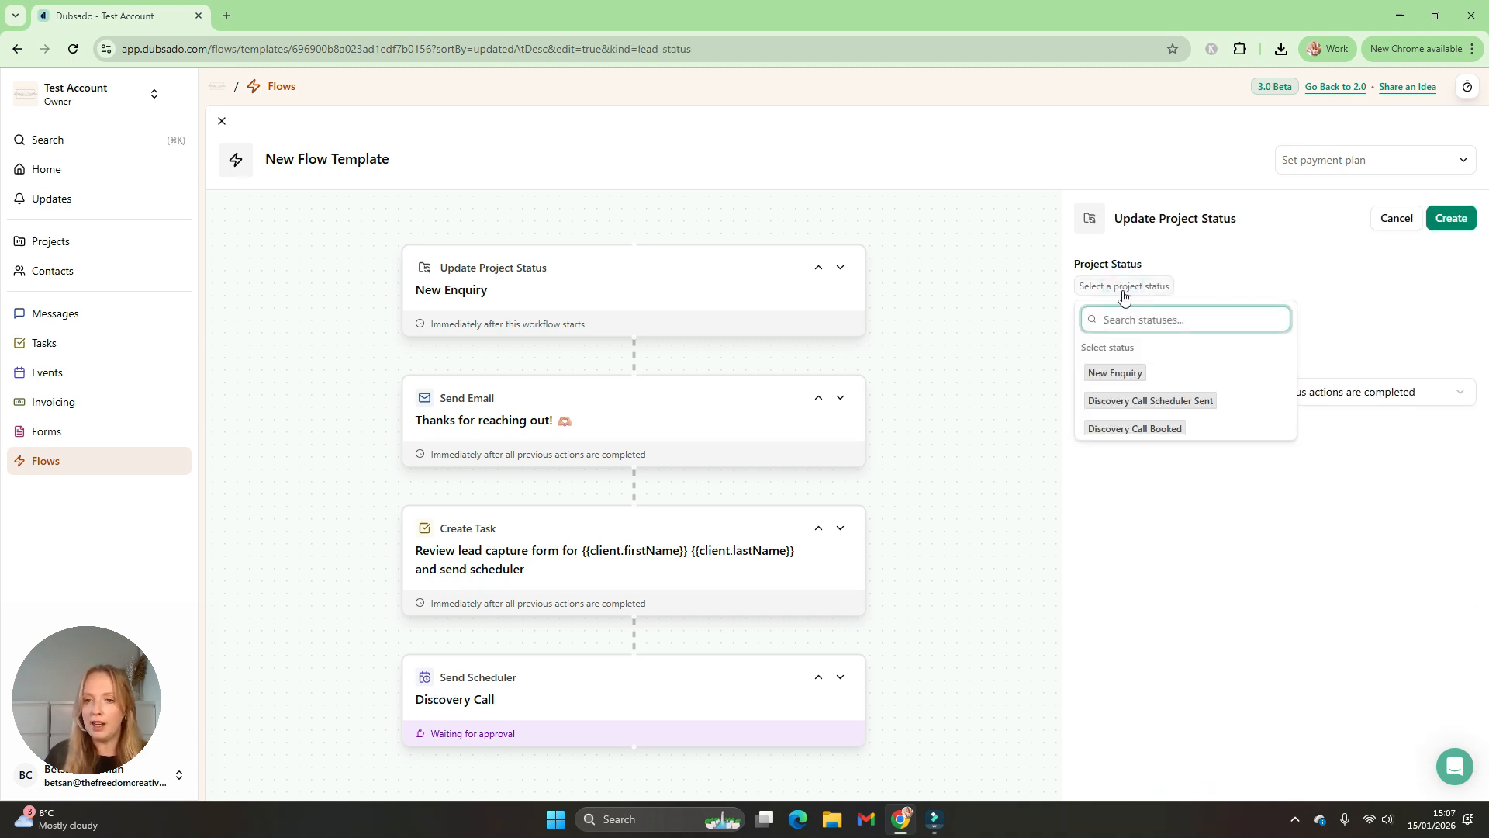
left_click(1229, 411)
left_click(1363, 560)
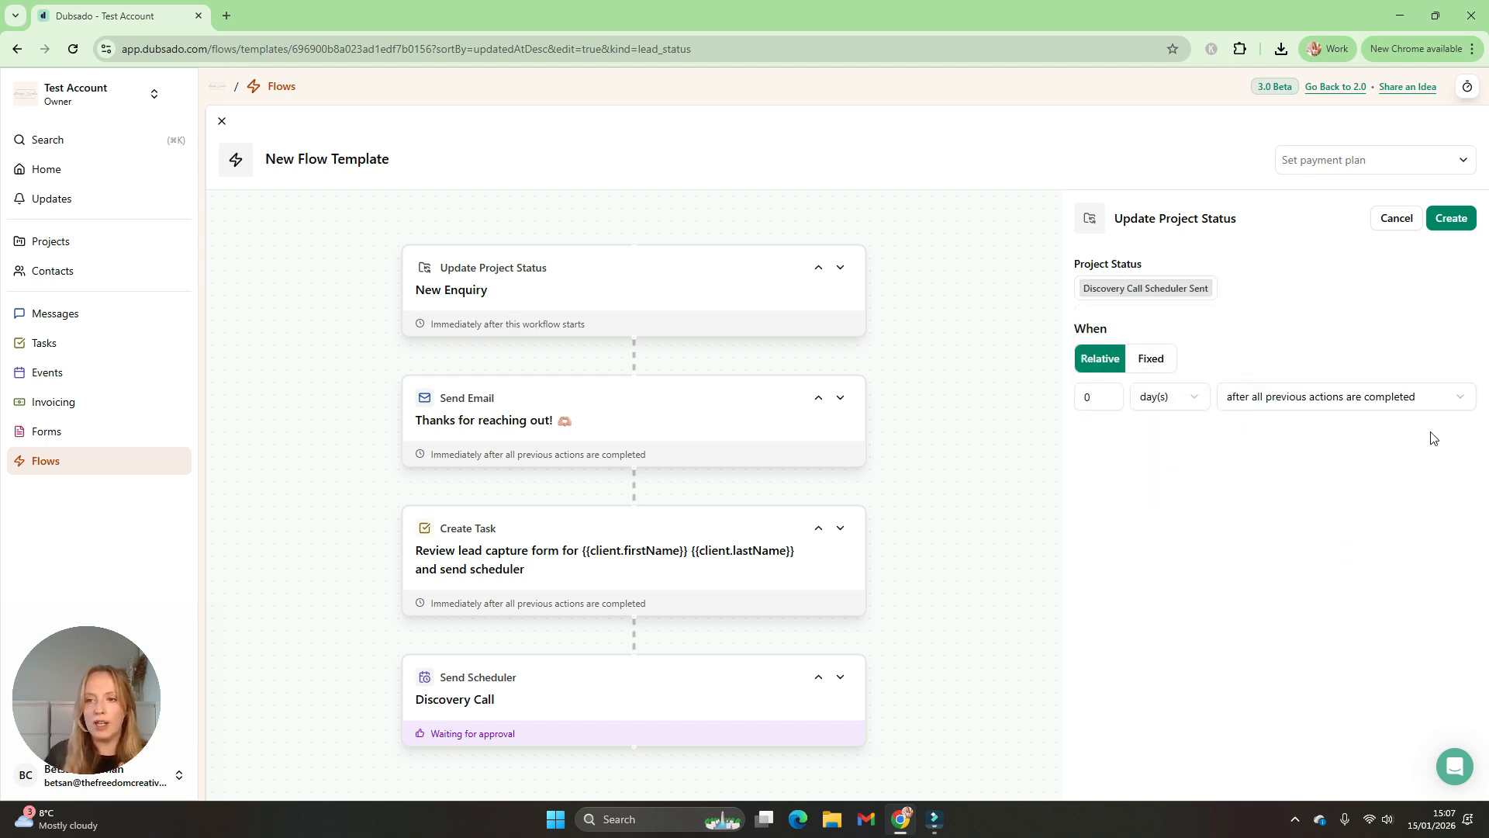
left_click(1452, 221)
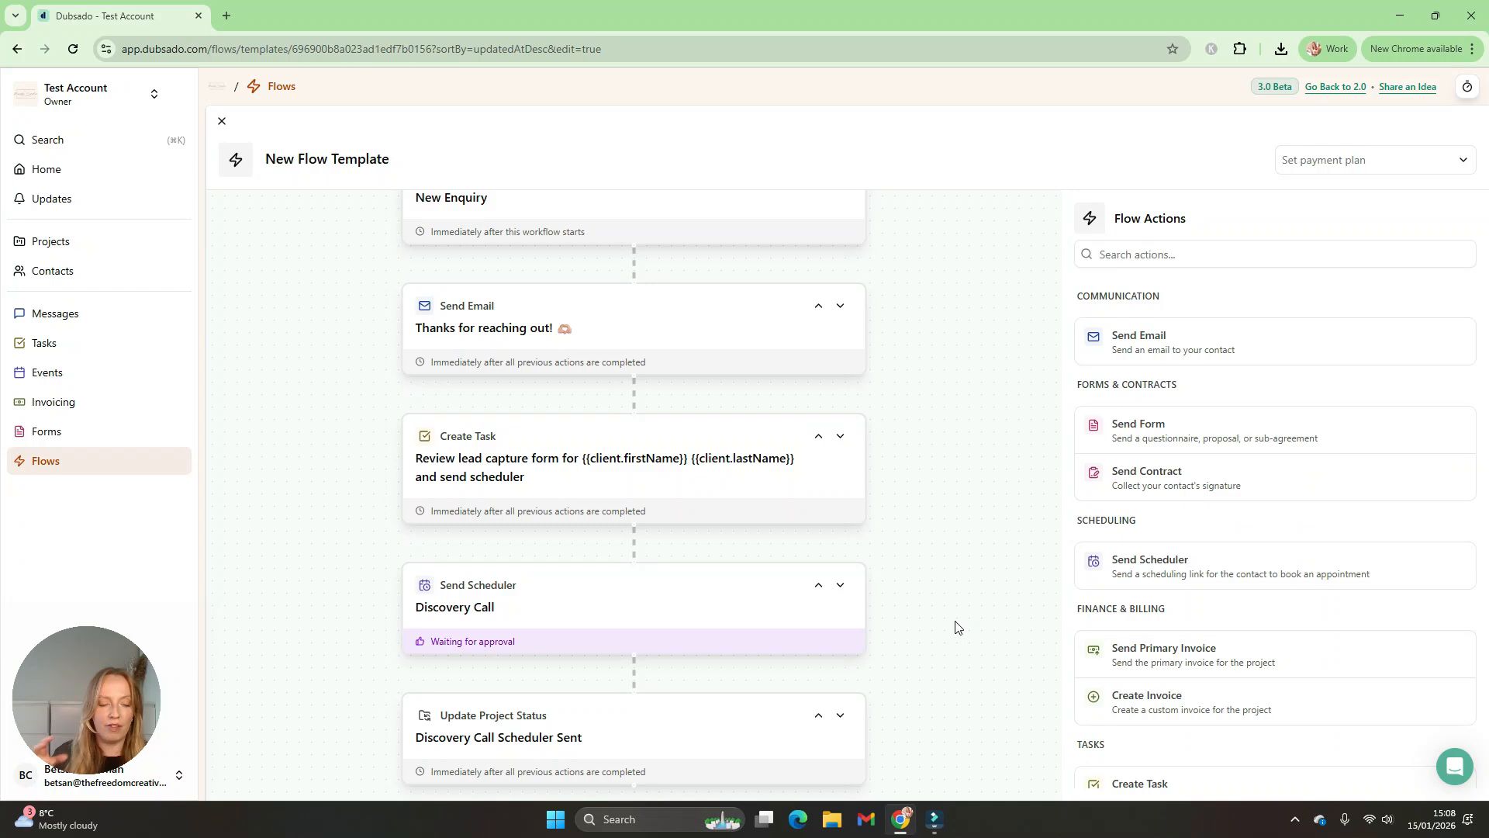
Step: Start another Update Project Status action with the status Discovery Call Booked
scroll(1431, 586, "down", 2)
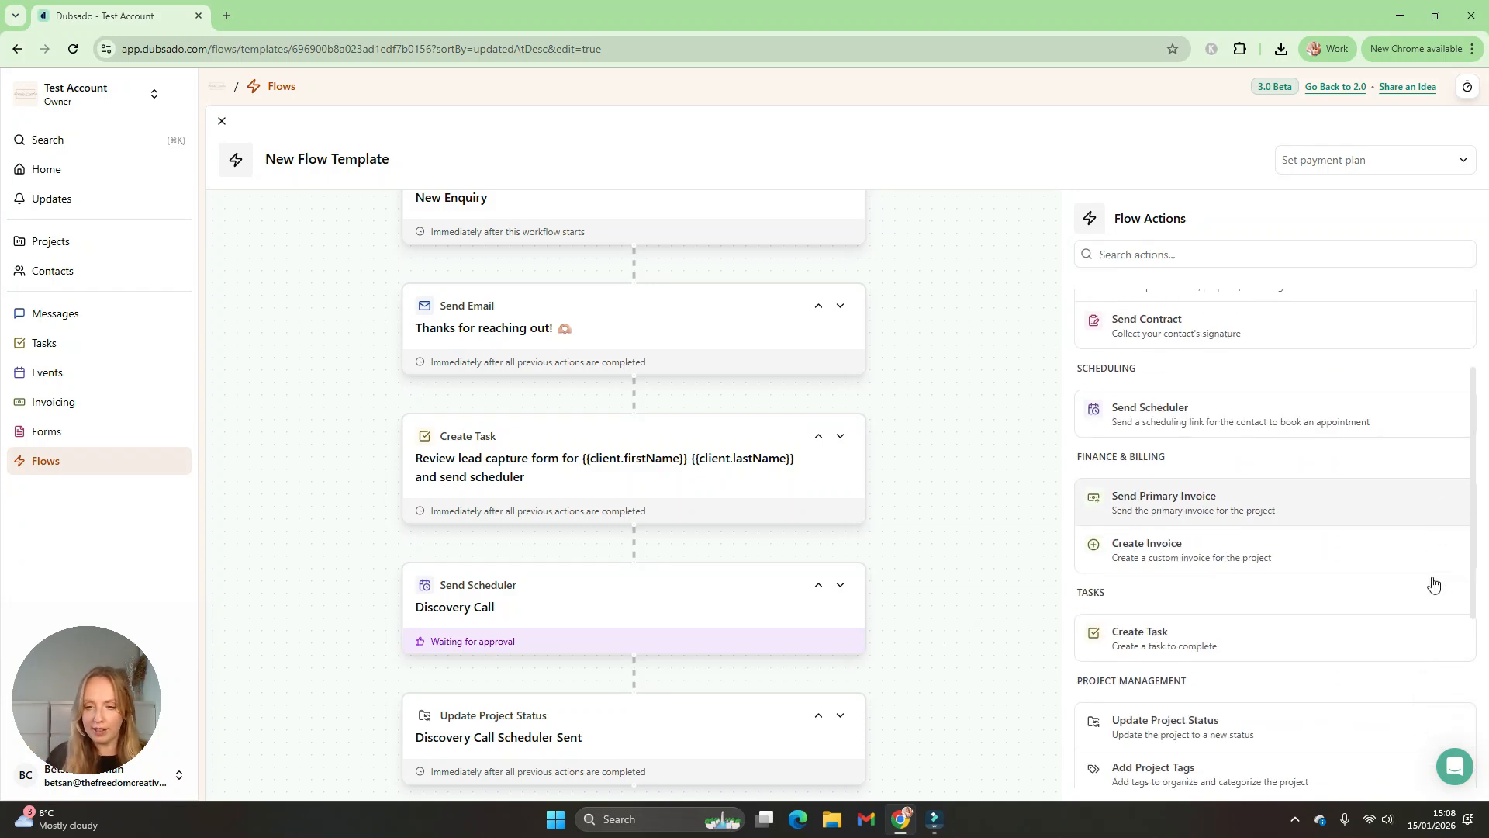
left_click(1310, 745)
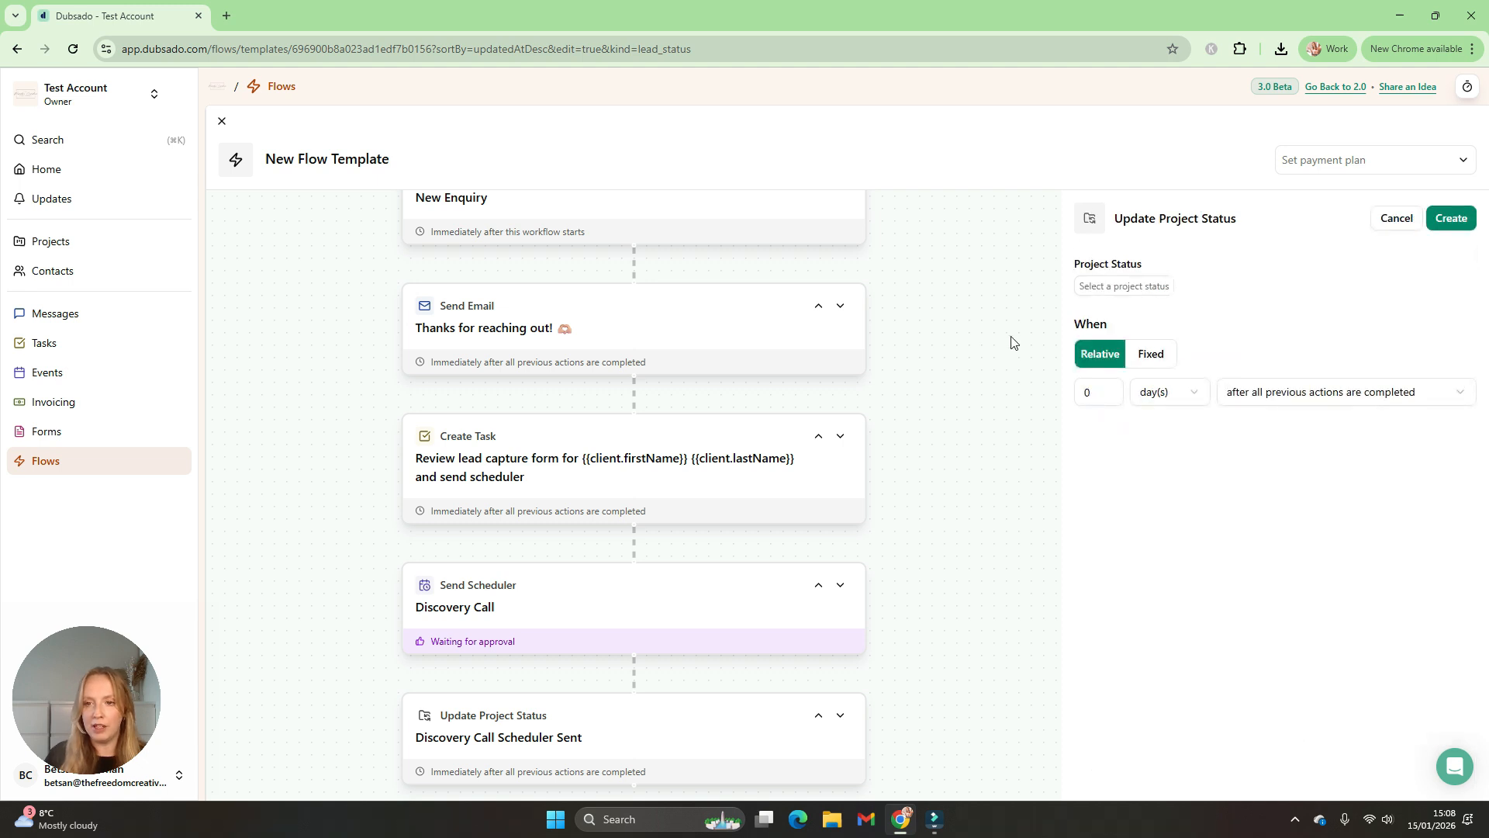
left_click(1101, 294)
left_click(1194, 432)
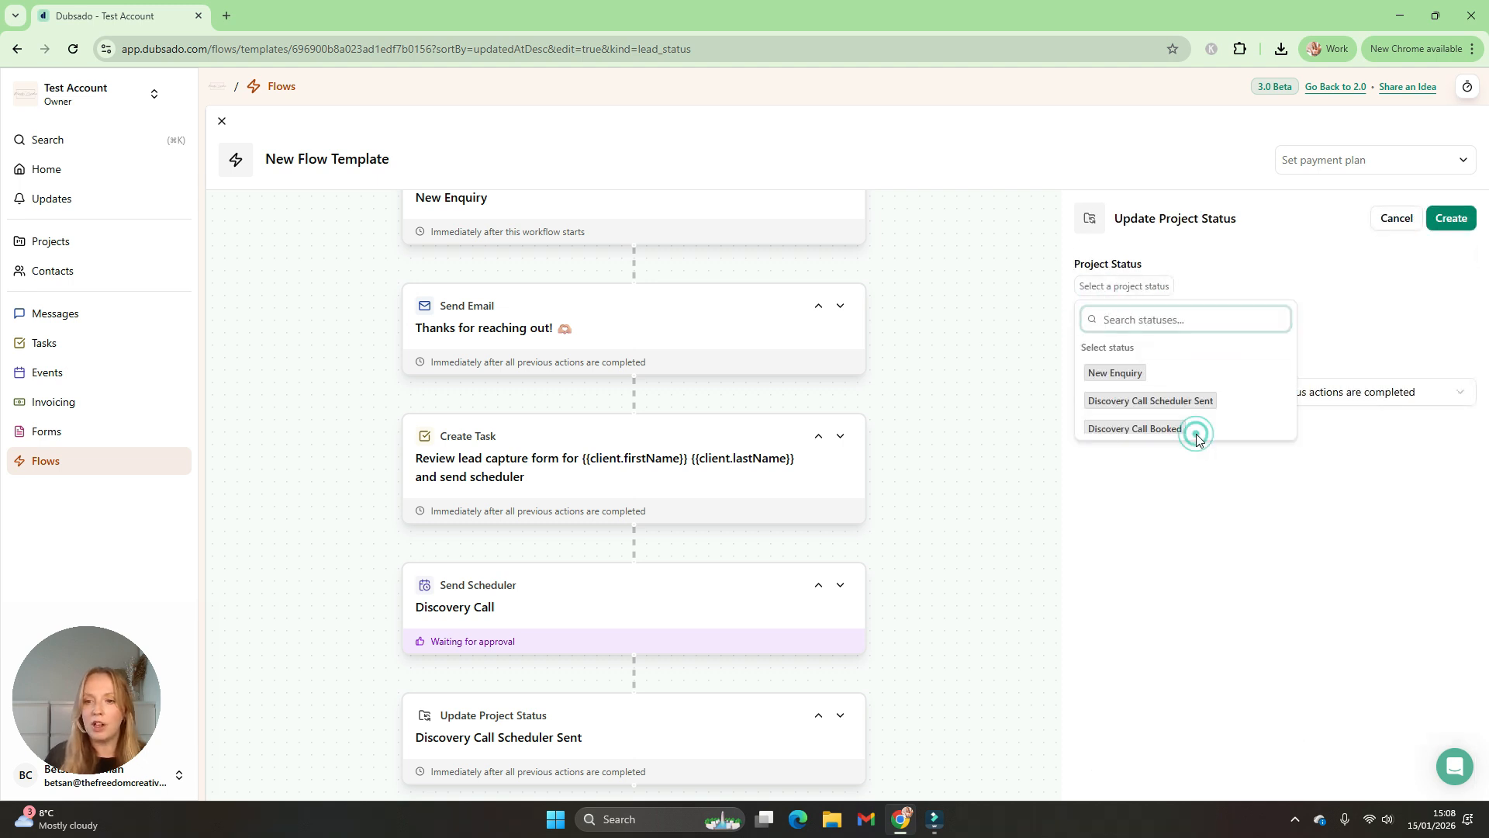
left_click(1354, 521)
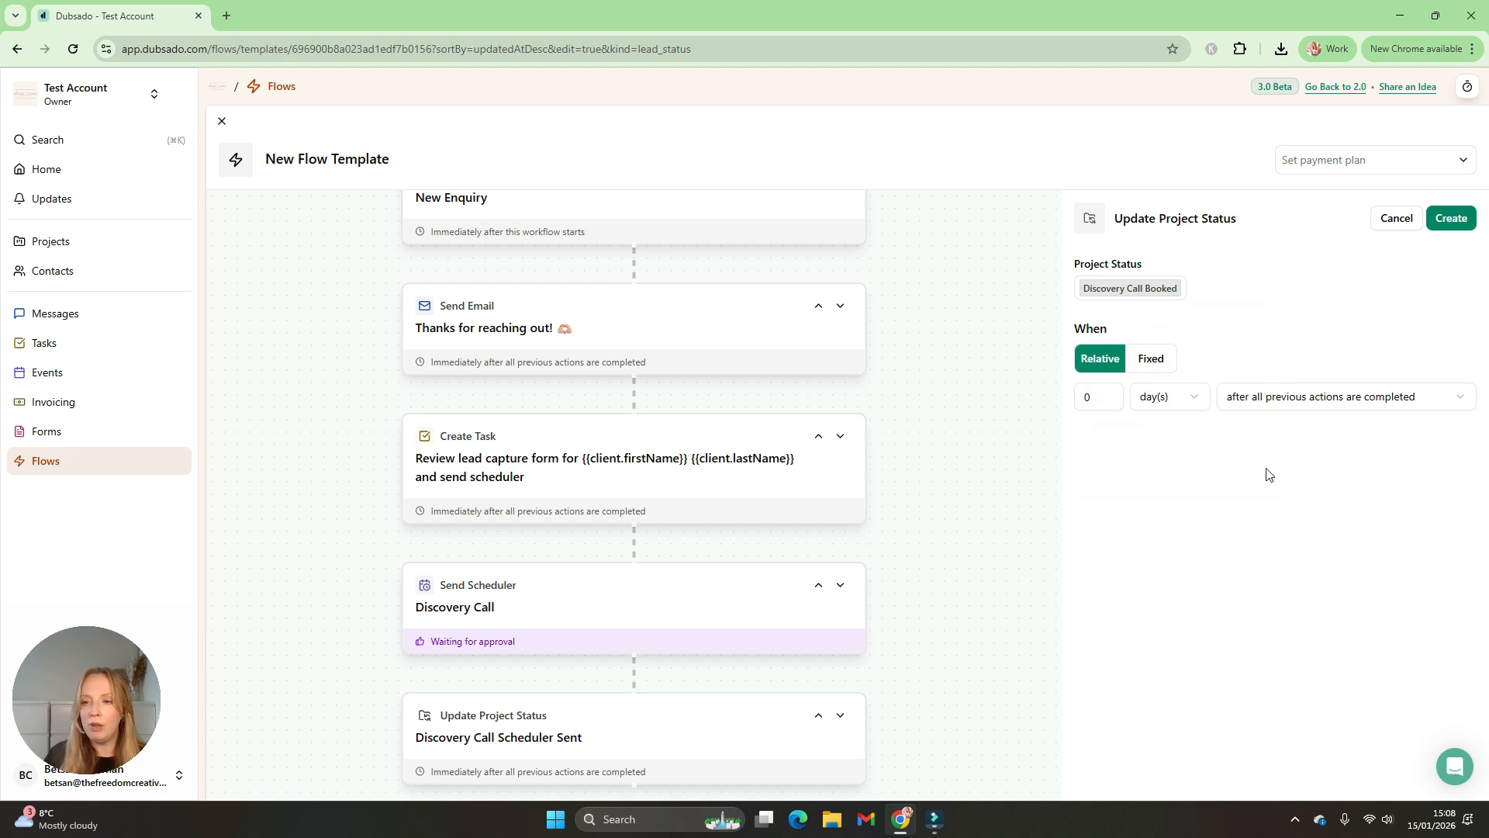
Step: Trigger the Discovery Call Booked update after an appointment is booked, watching the Discovery Call scheduler, and create the action
left_click(1273, 396)
scroll(1378, 693, "down", 1)
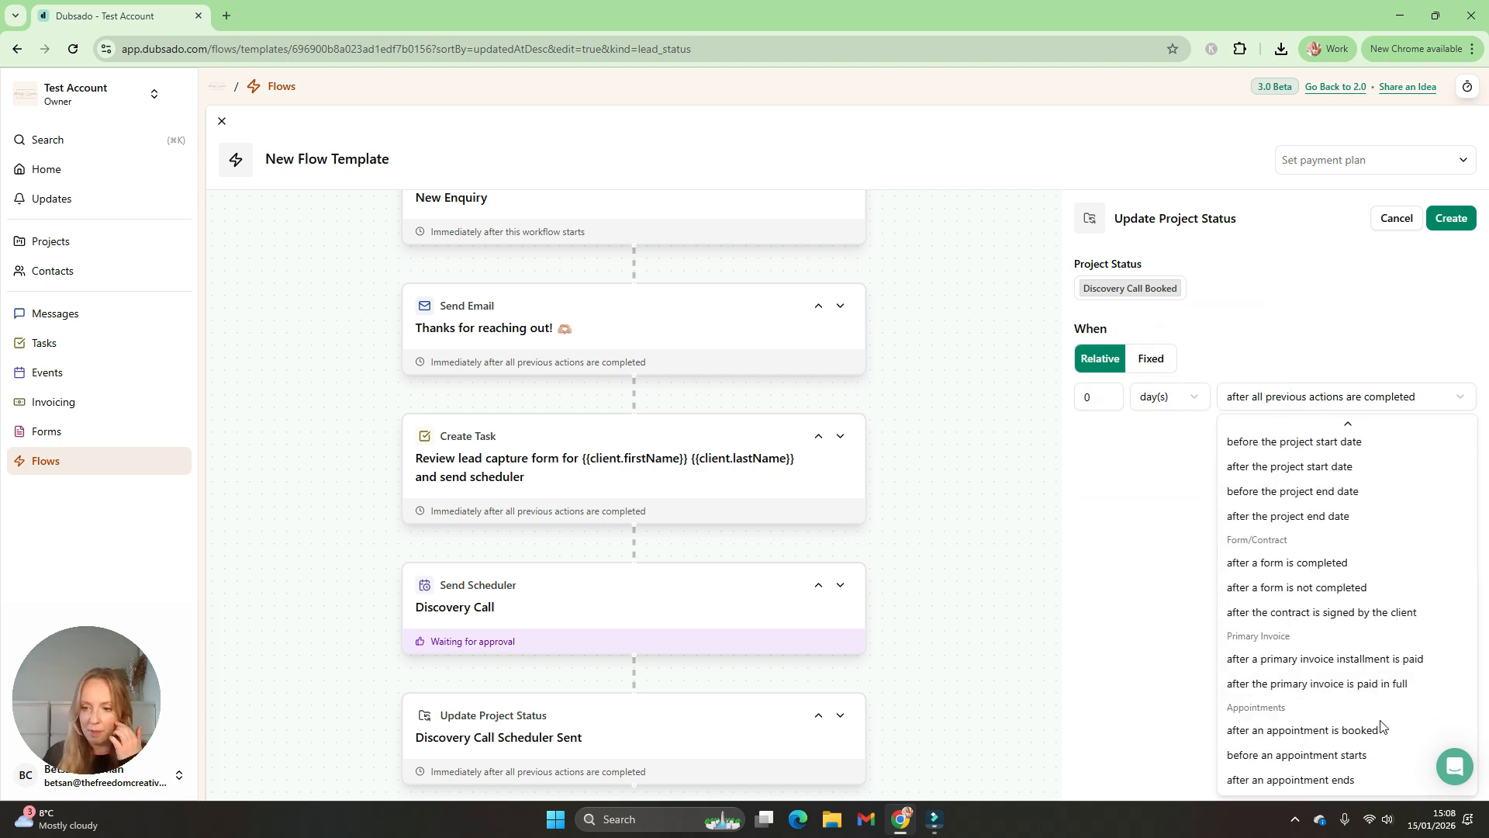
left_click(1379, 725)
left_click(1143, 451)
left_click(1140, 489)
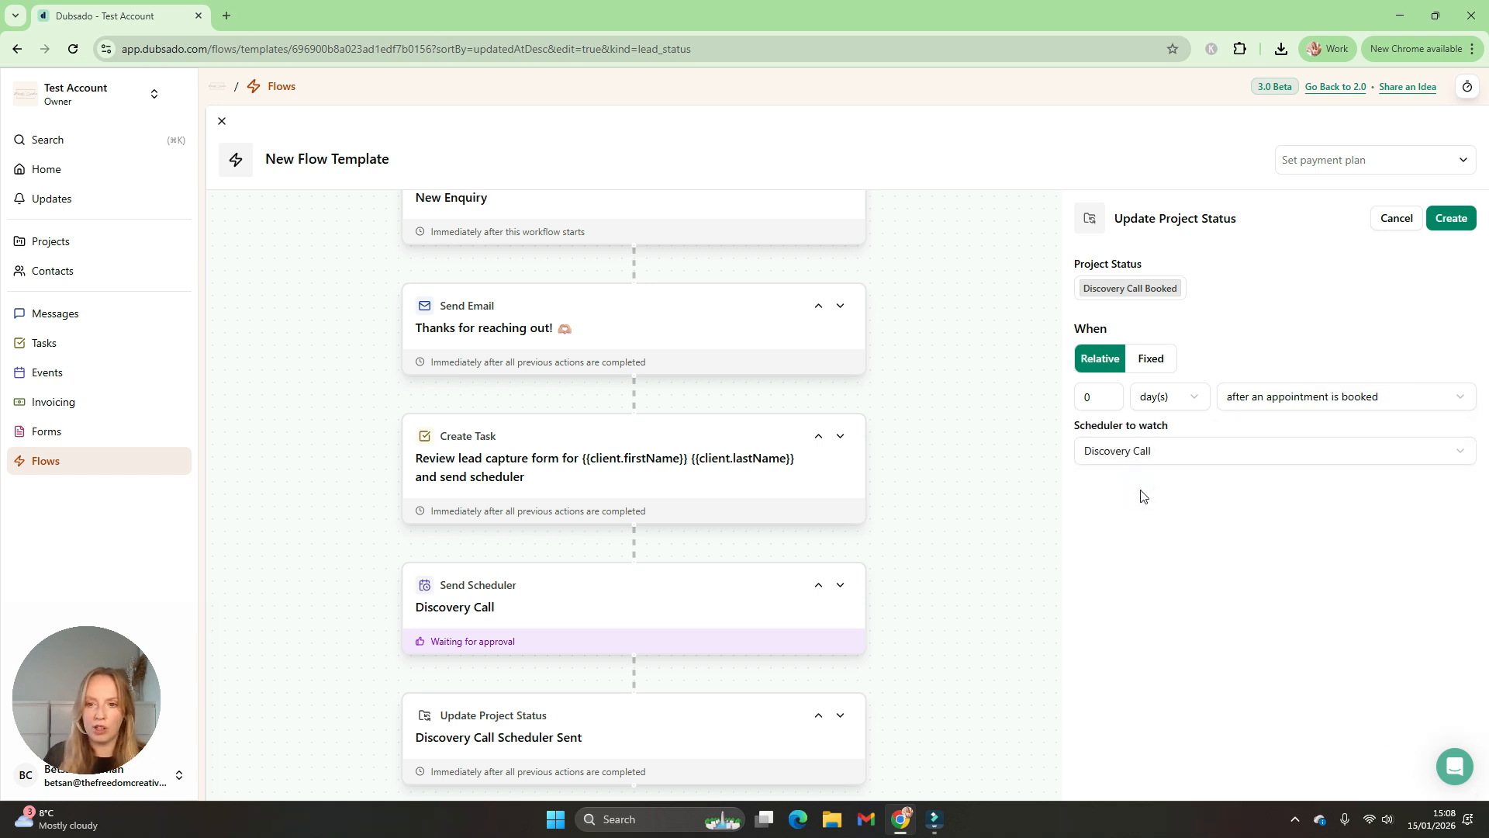
left_click(1449, 221)
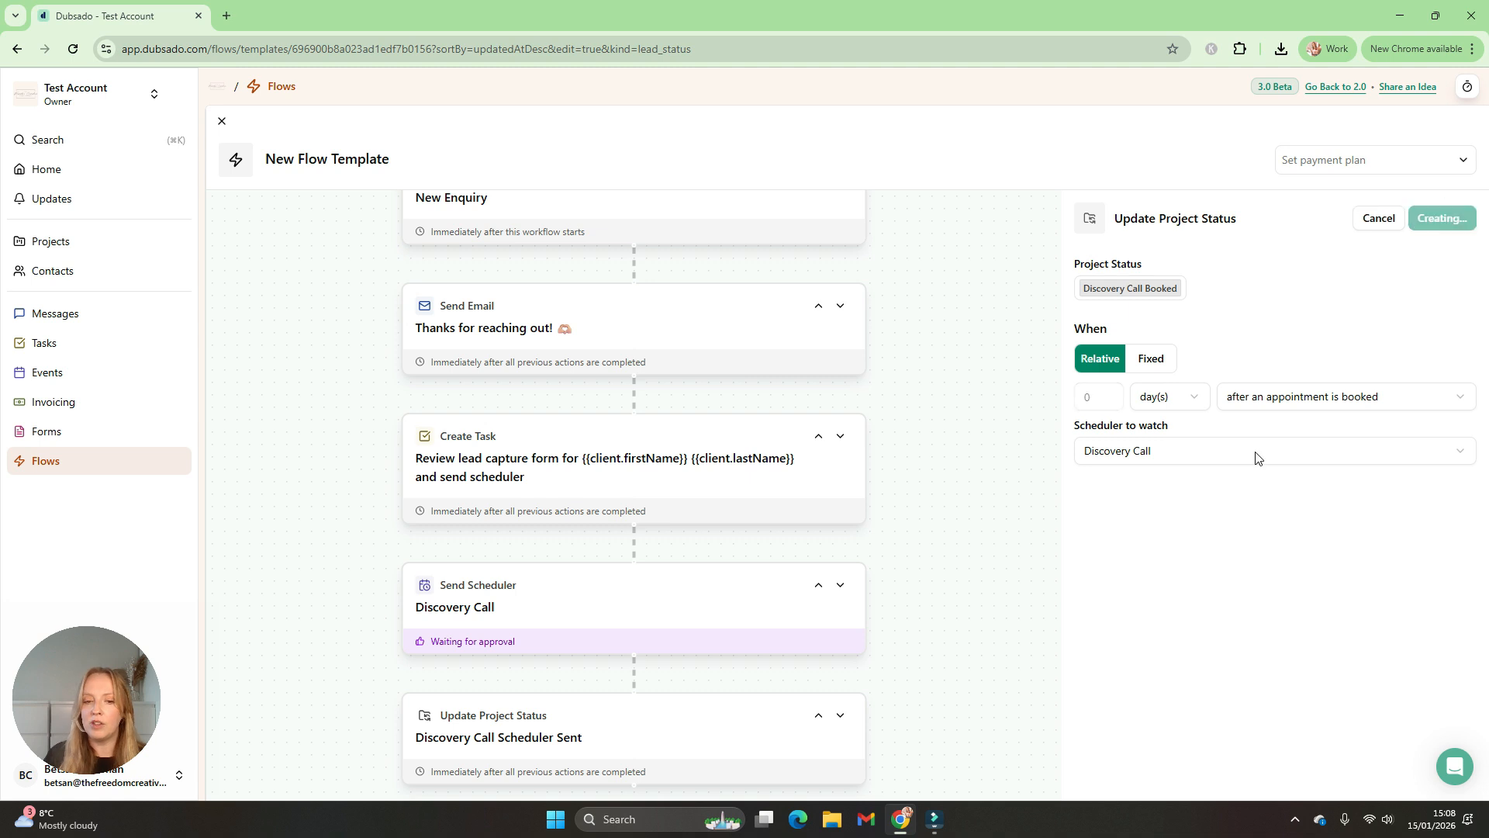
Step: Start a further Update Project Status action with the status Proposal Needed
scroll(885, 589, "down", 1)
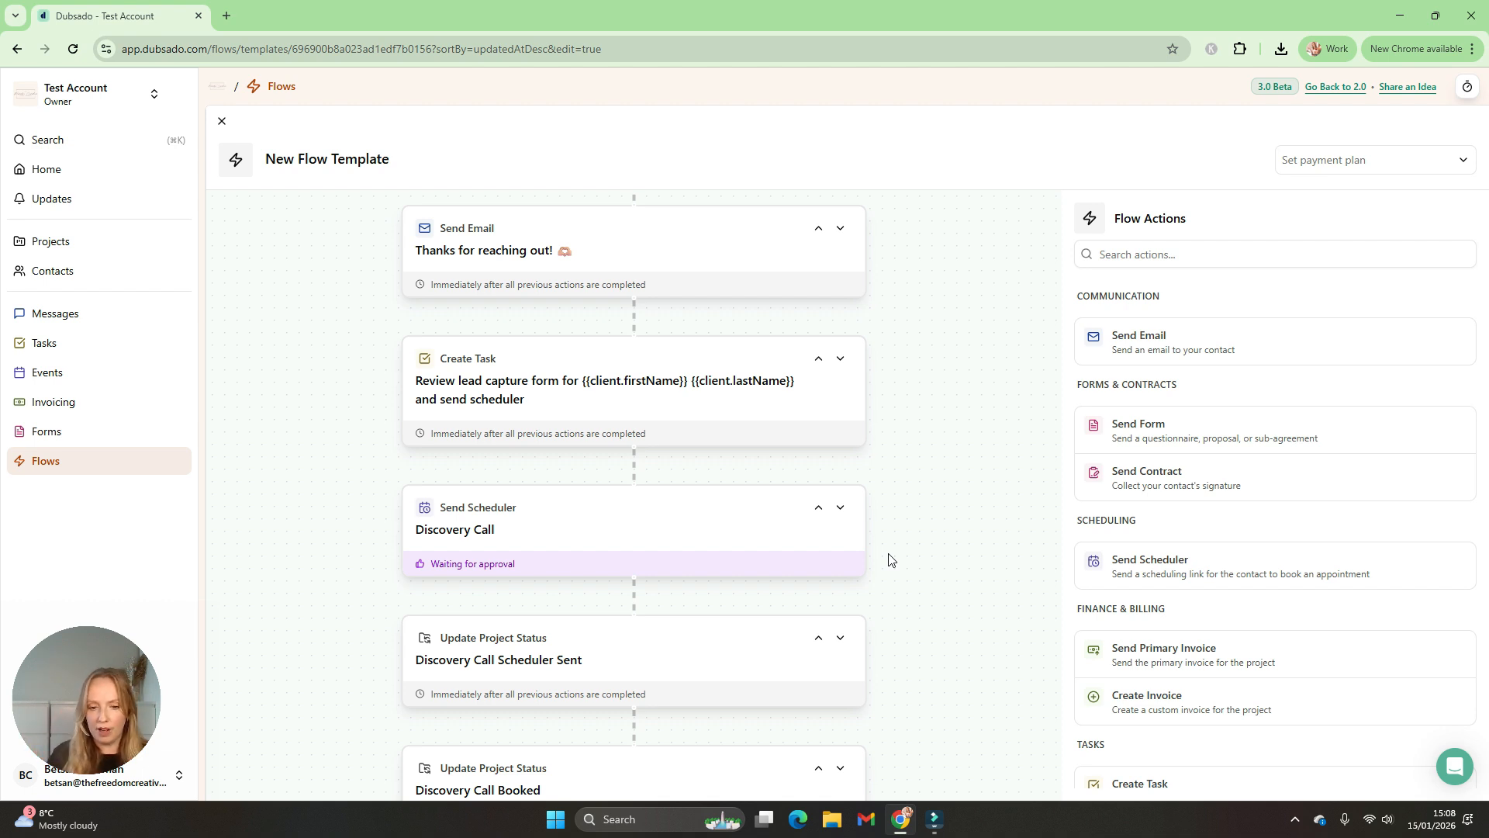
scroll(889, 560, "down", 1)
scroll(1280, 683, "down", 5)
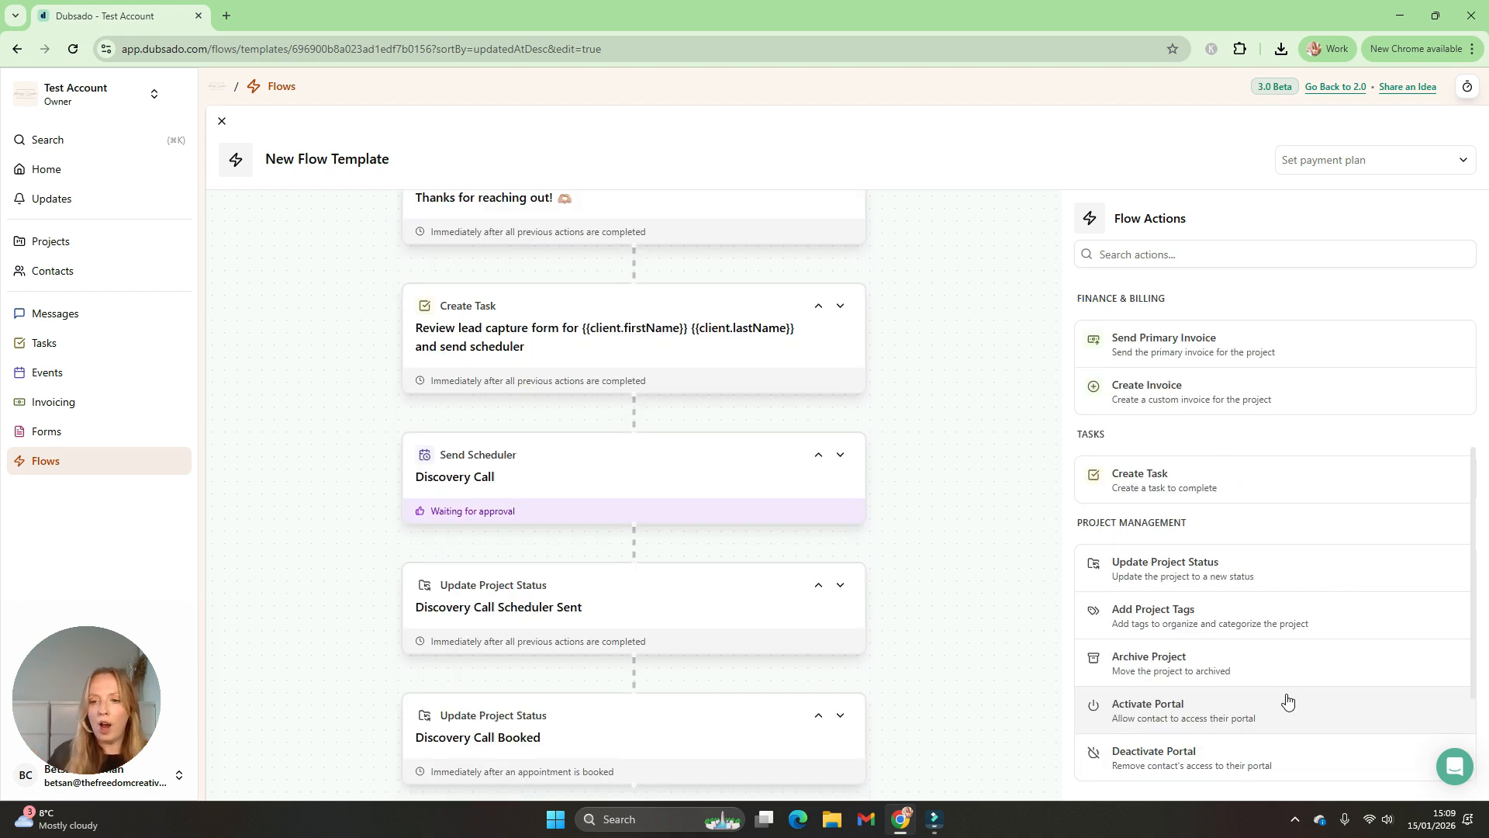
left_click(1215, 566)
left_click(1117, 287)
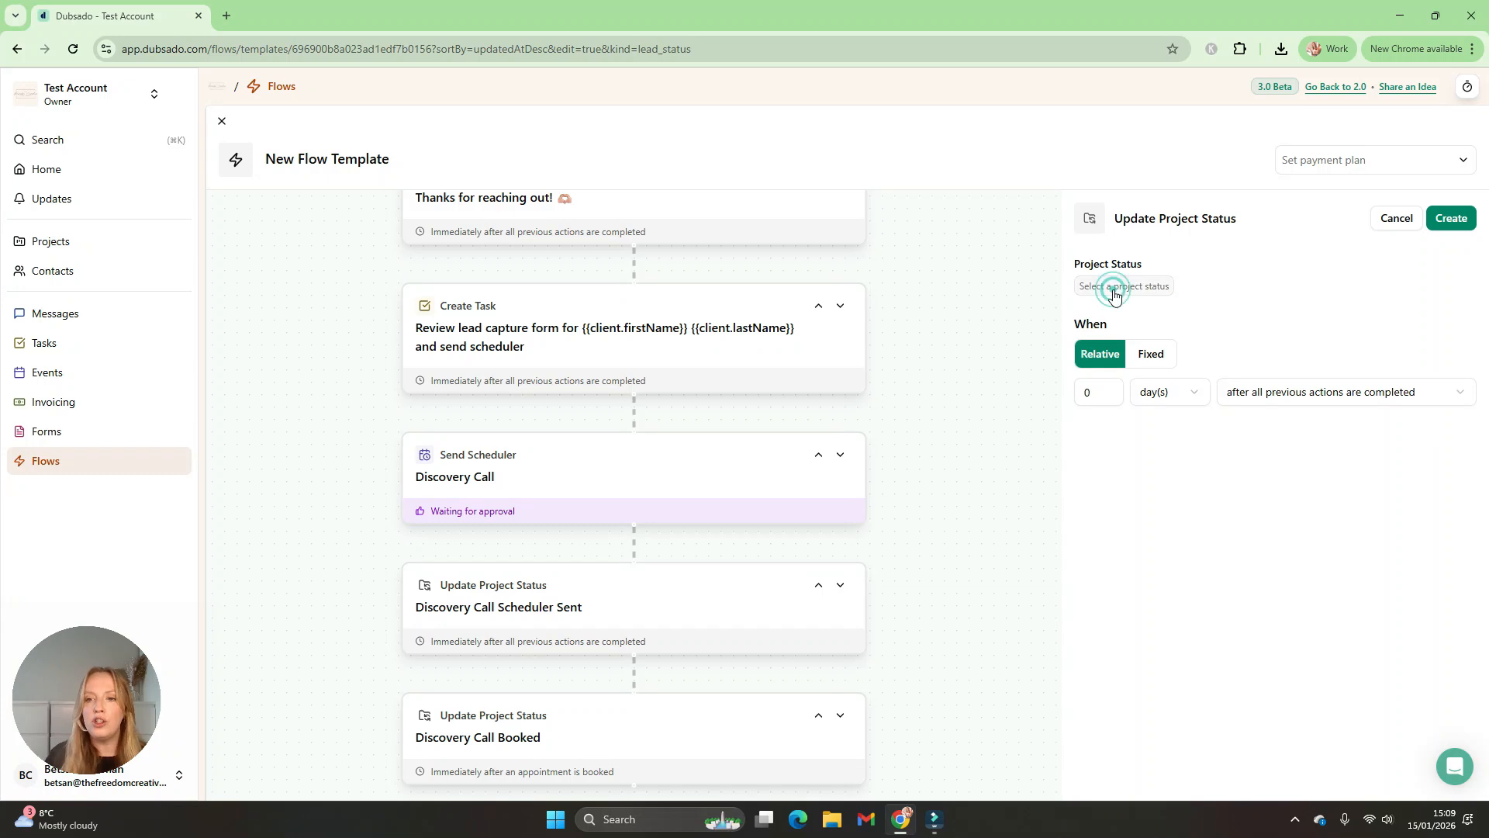
left_click(1187, 392)
left_click(1381, 468)
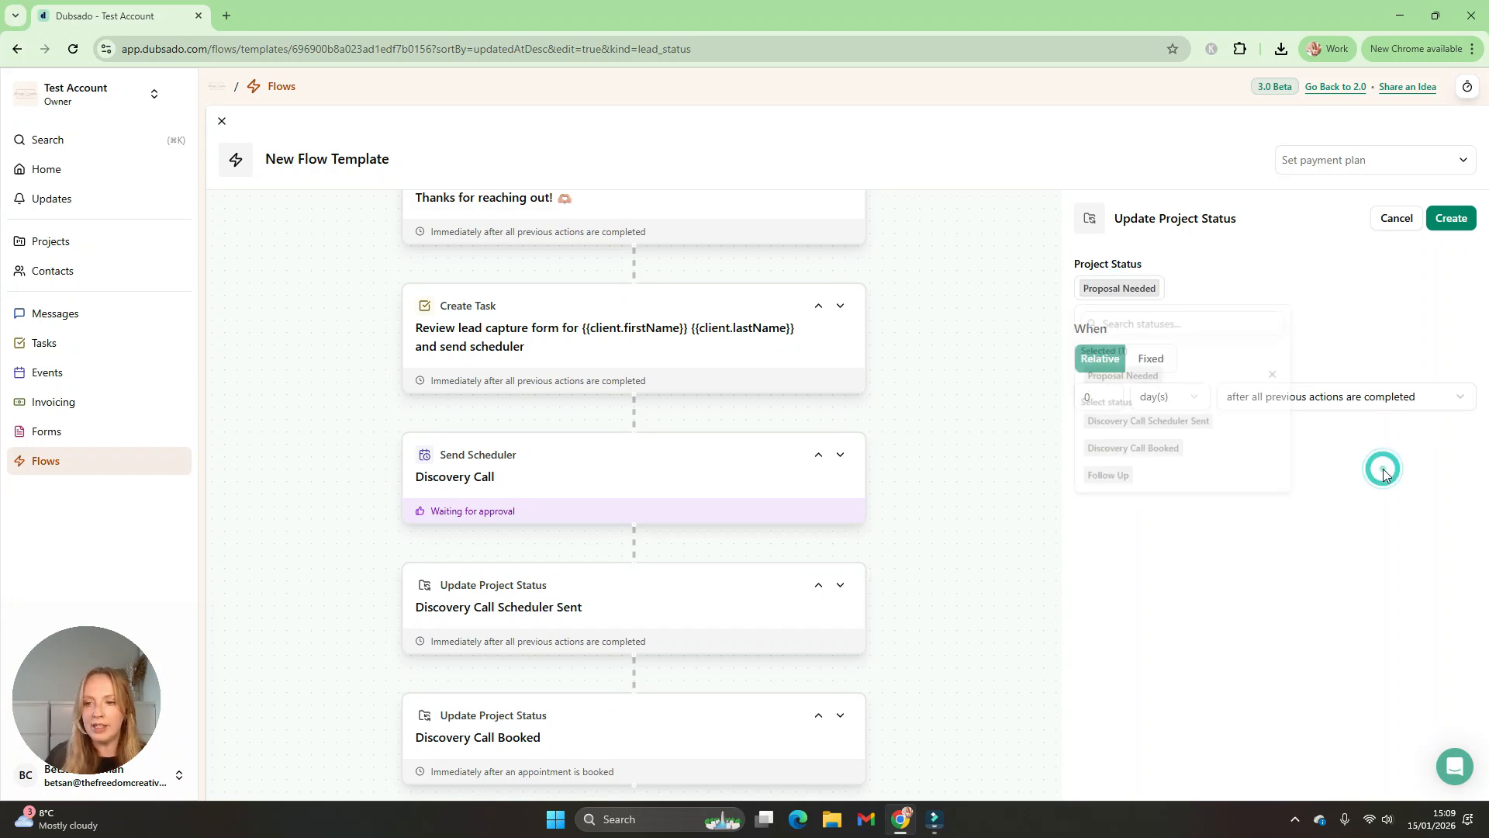
Step: Trigger the Proposal Needed update after an appointment ends, watching the Discovery Call scheduler, and create the action
left_click(1248, 397)
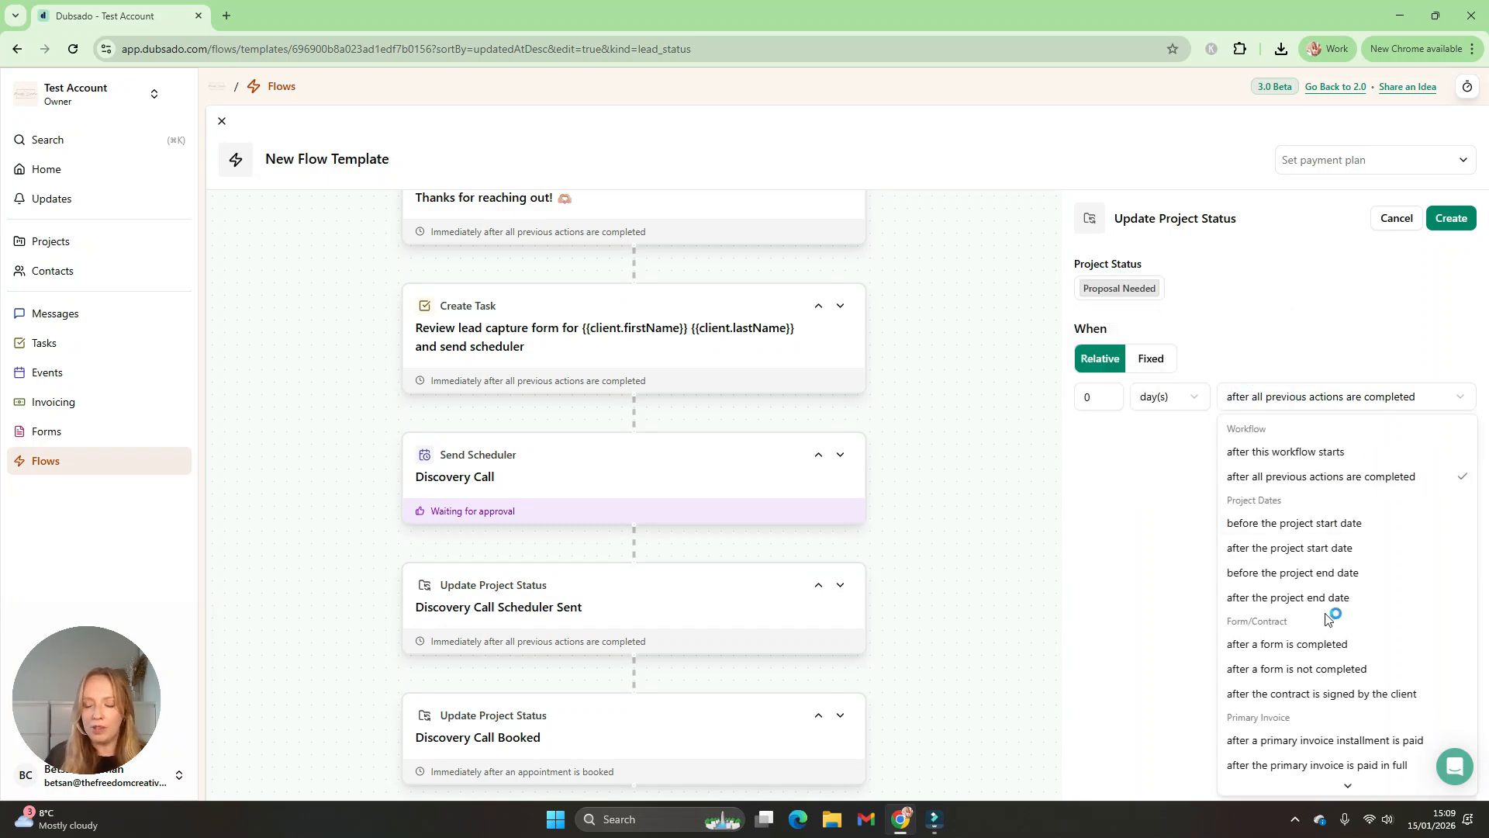
scroll(1351, 724, "down", 1)
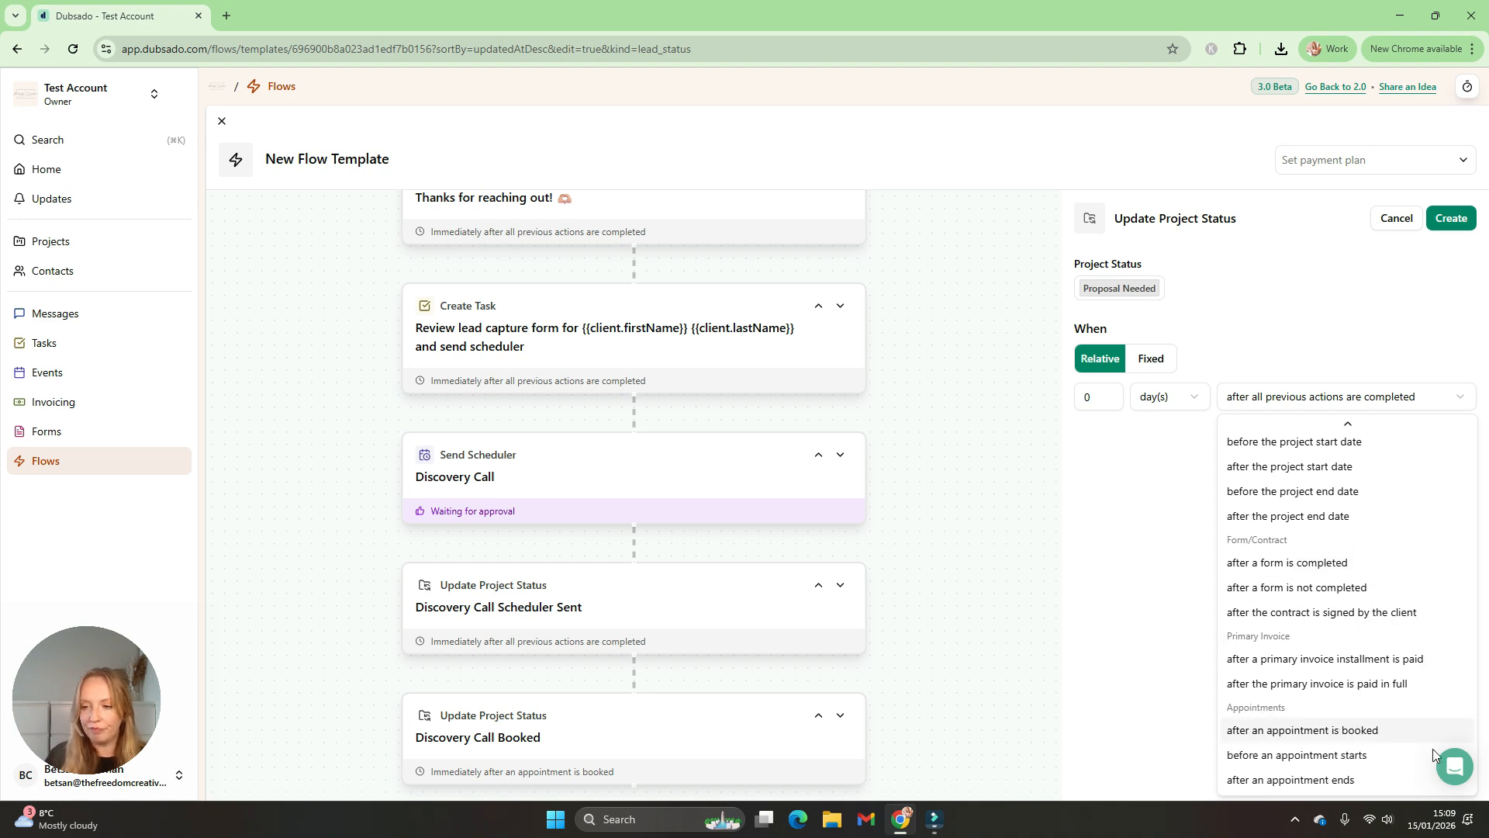
left_click(1372, 777)
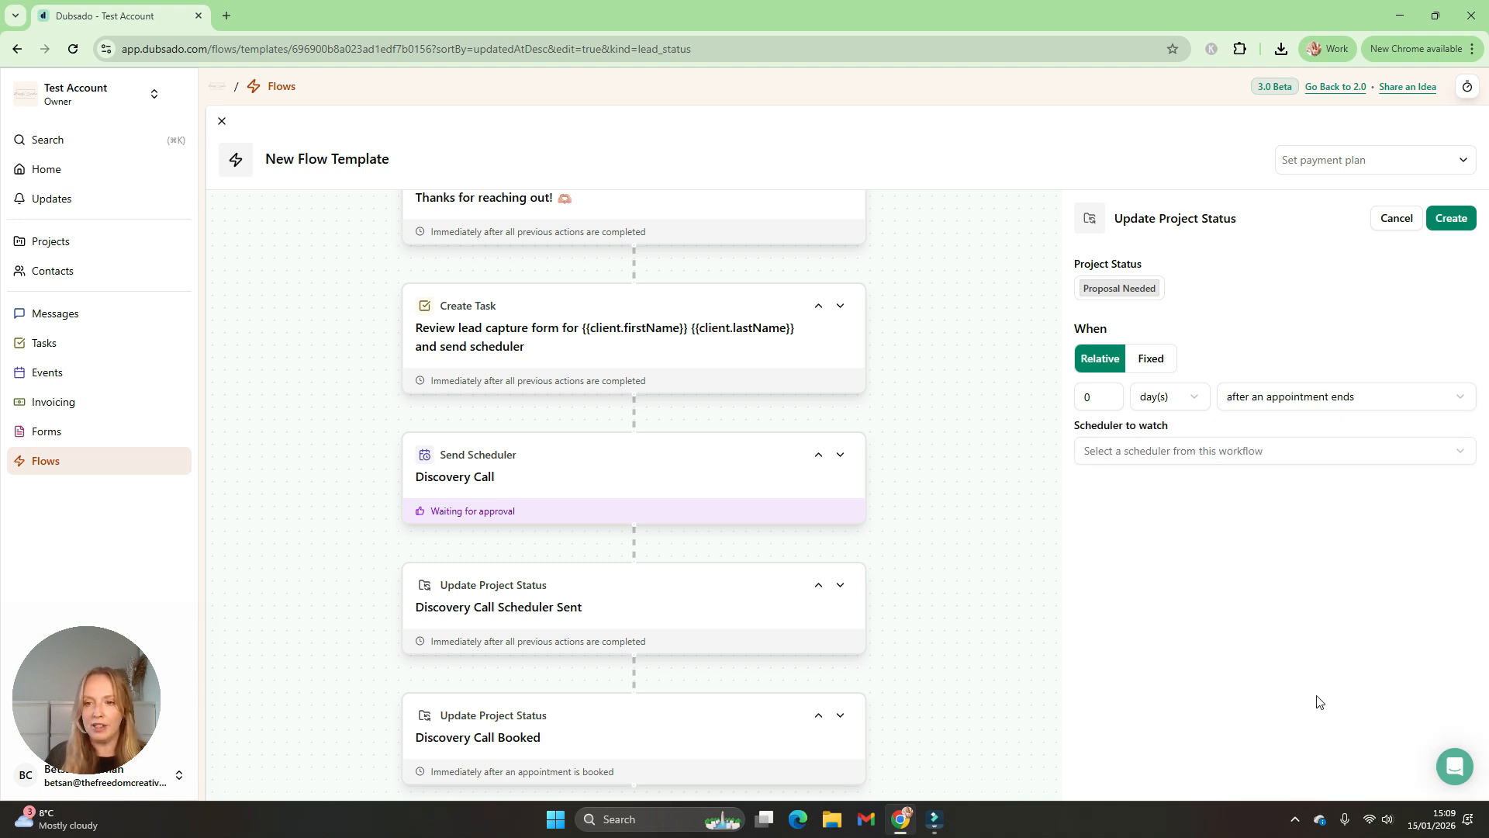
left_click(1170, 458)
left_click(1171, 490)
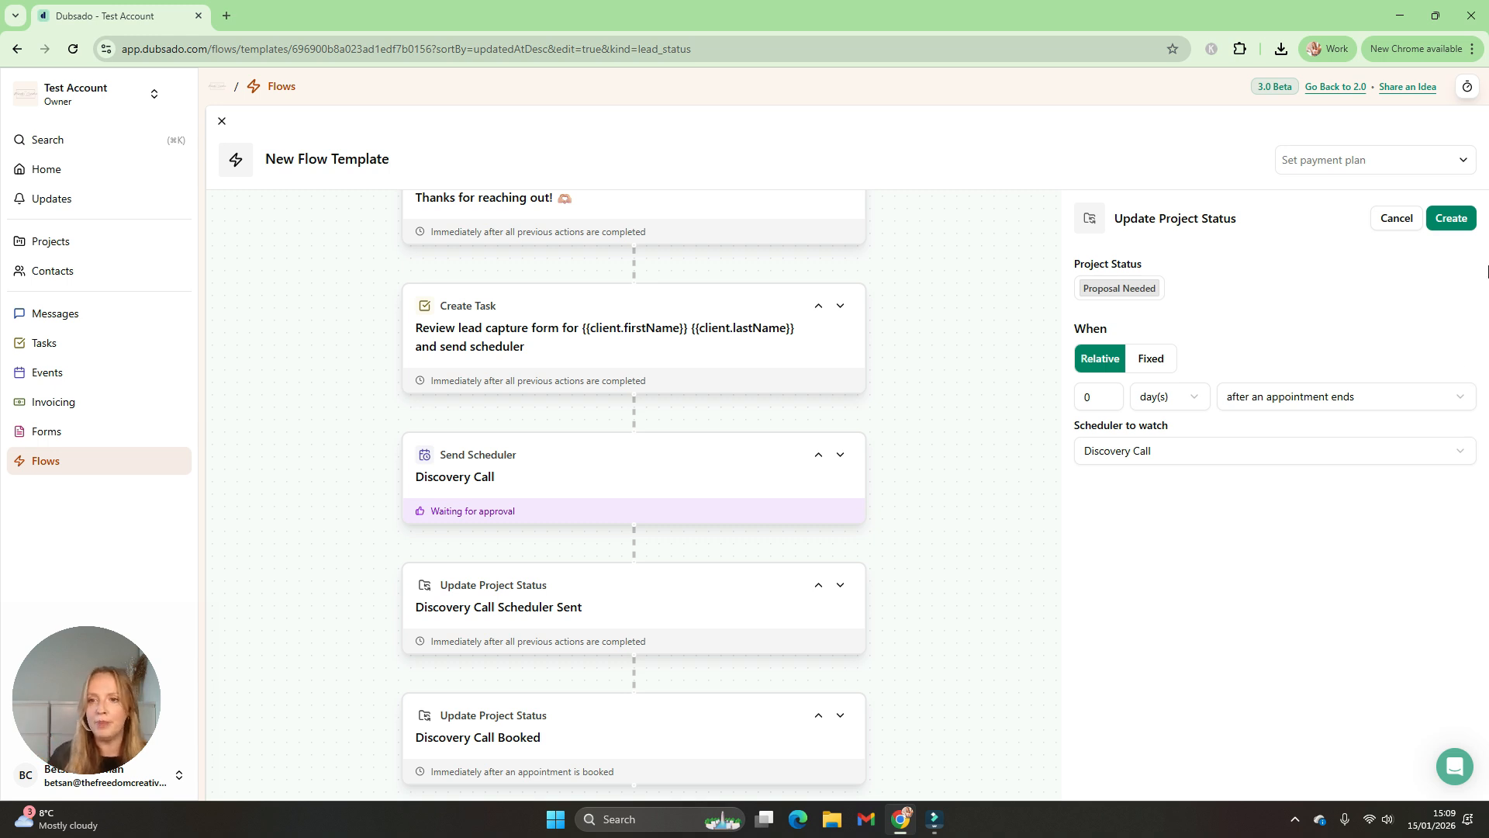
left_click(1450, 217)
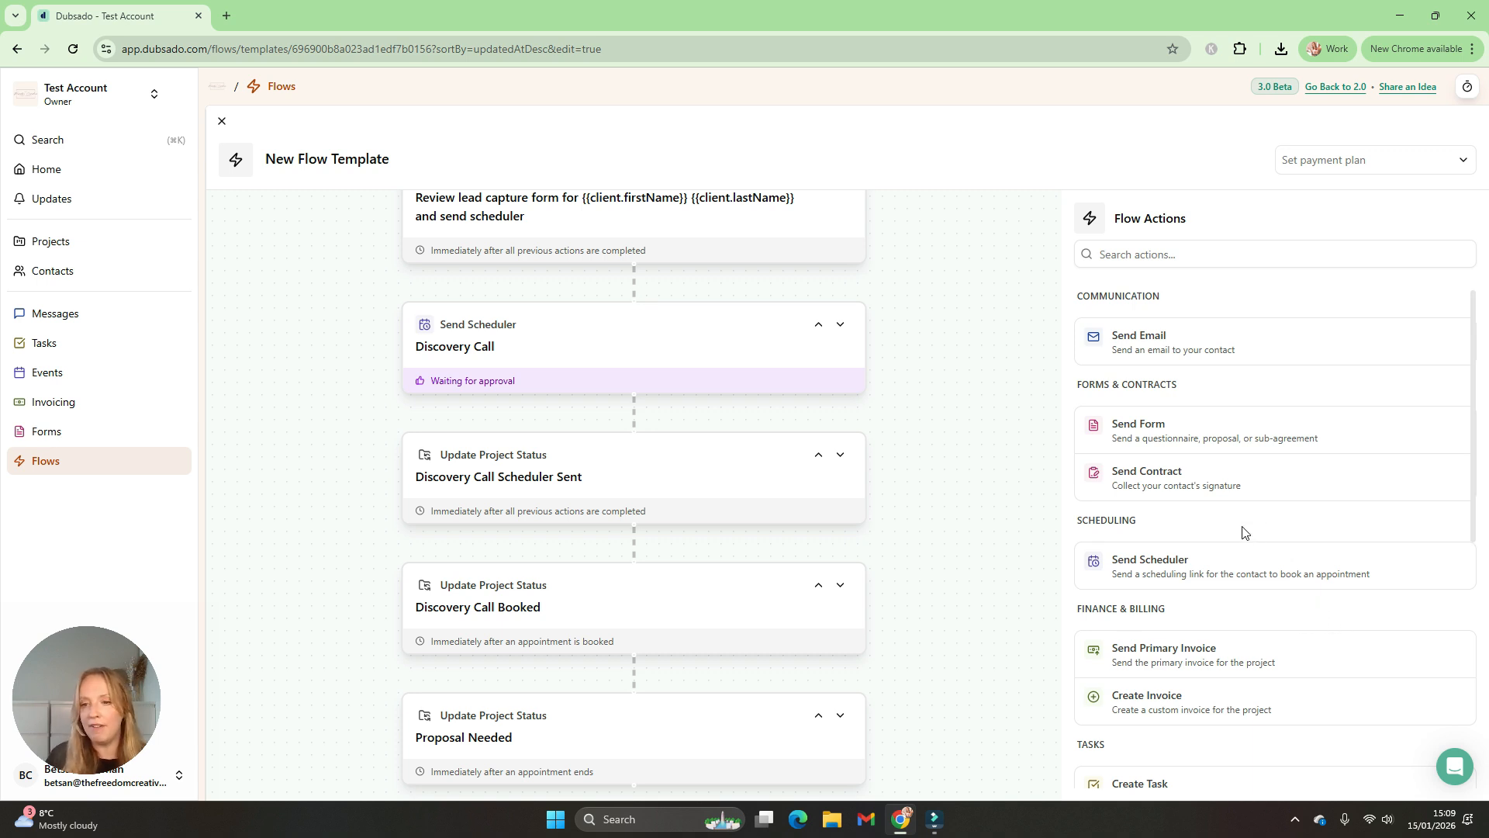
Step: Add a Create Task action reading "Send proposal to {{client.name}}", using the client's full name smart field
scroll(1253, 578, "down", 3)
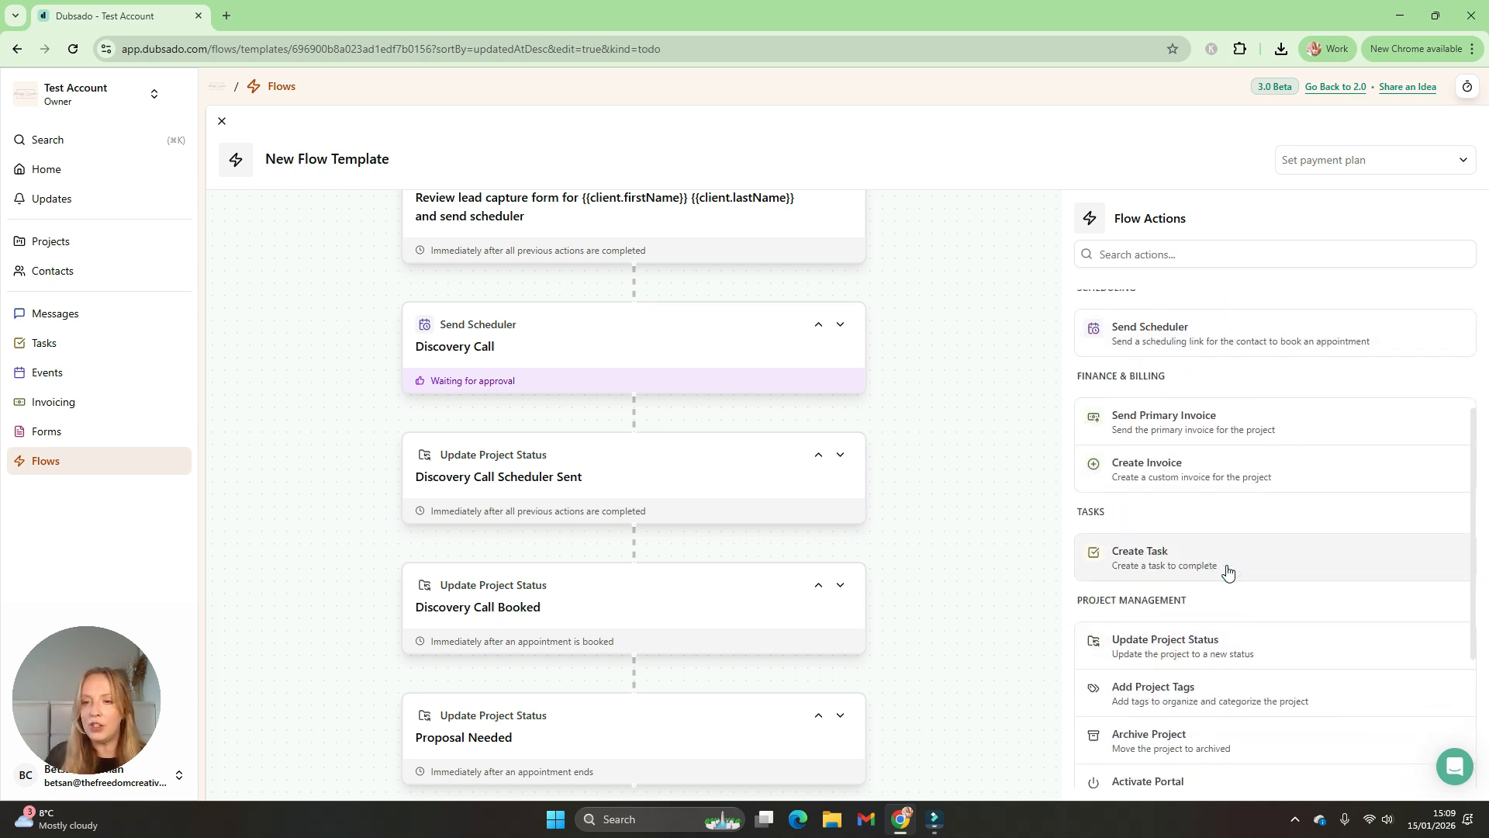
left_click(1231, 569)
left_click(1130, 284)
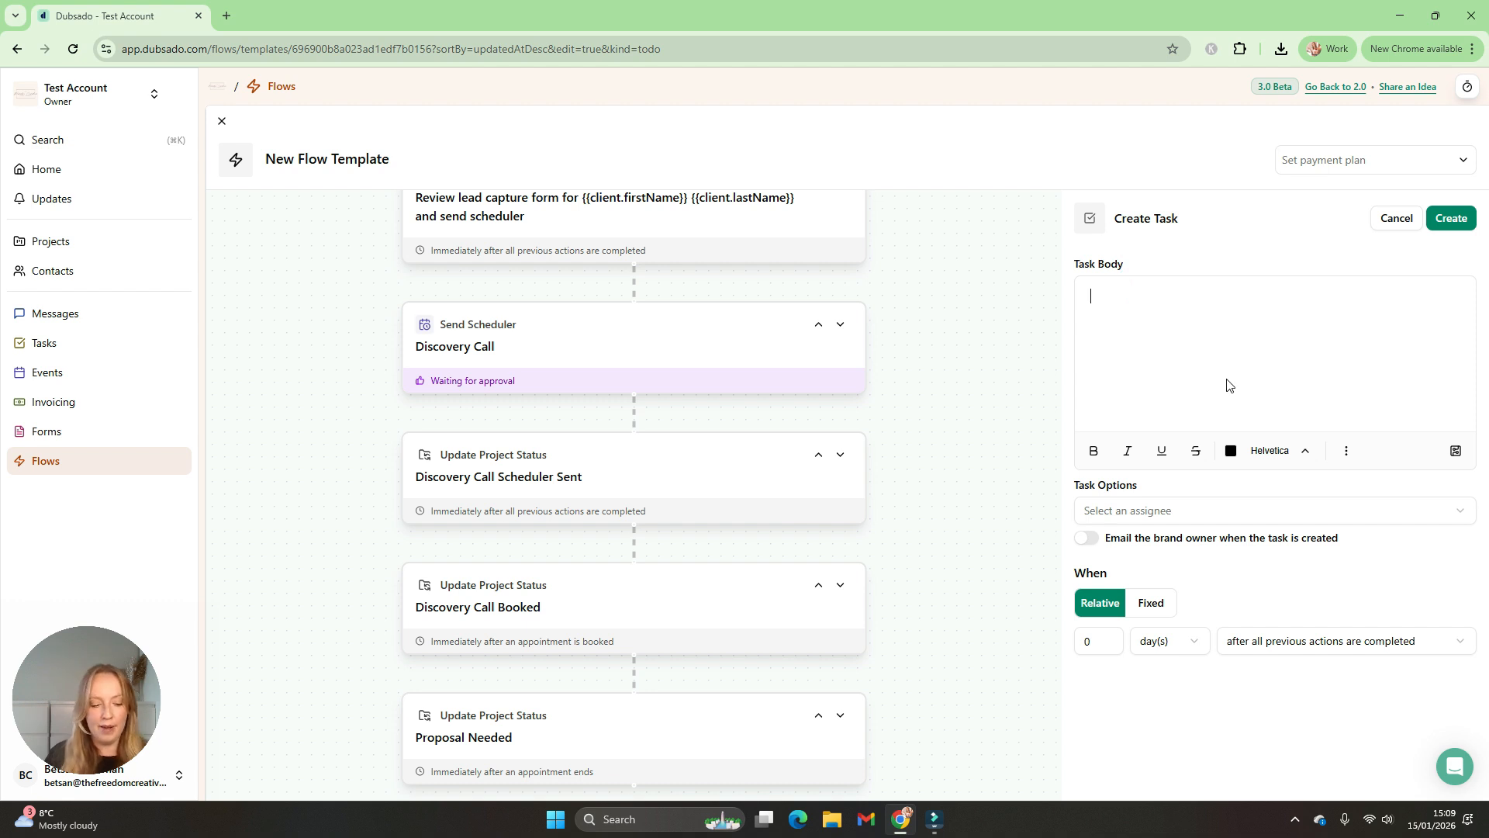
type("Send ")
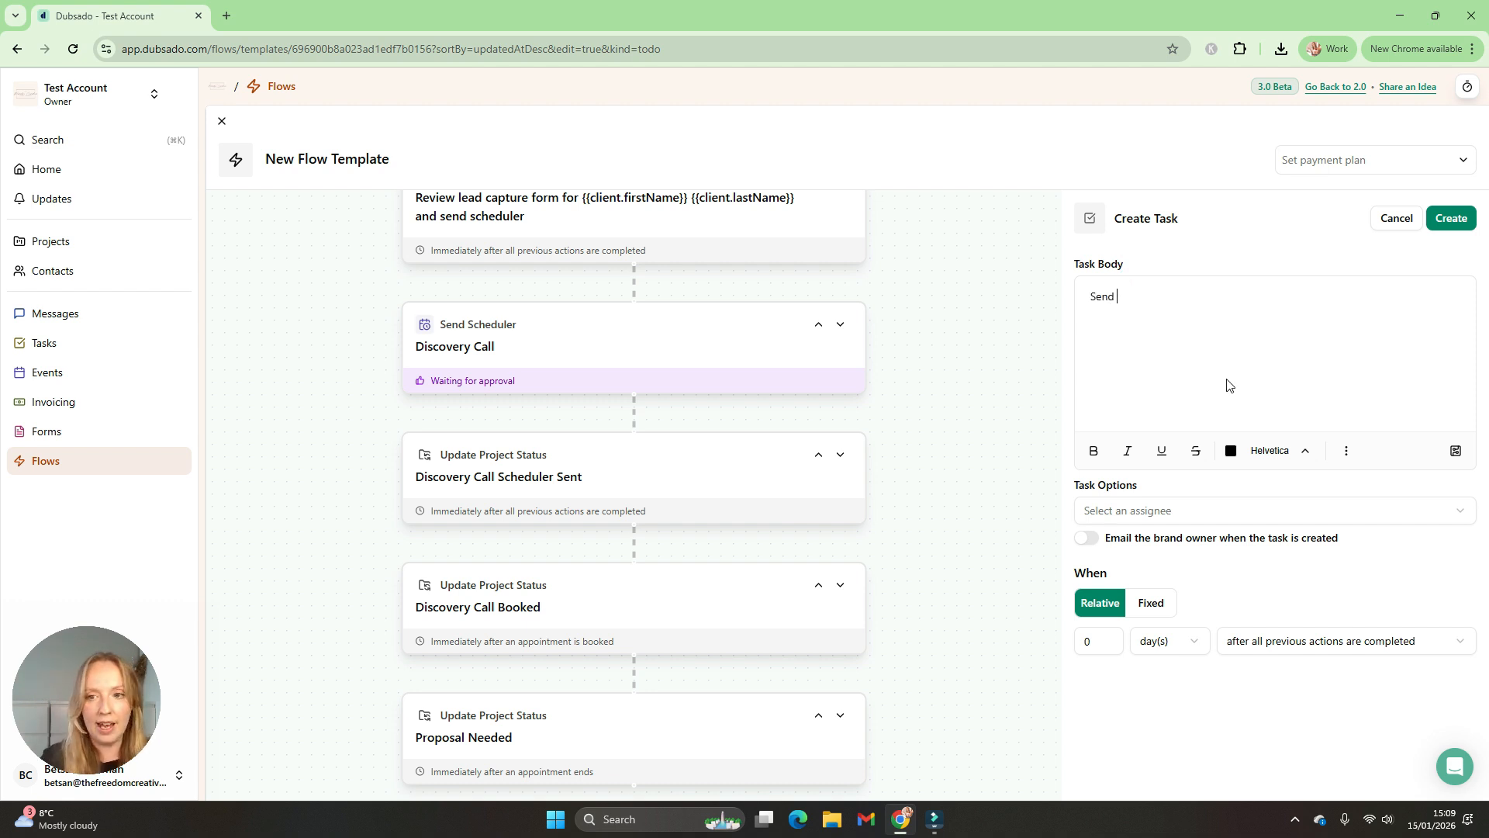
type("proposal")
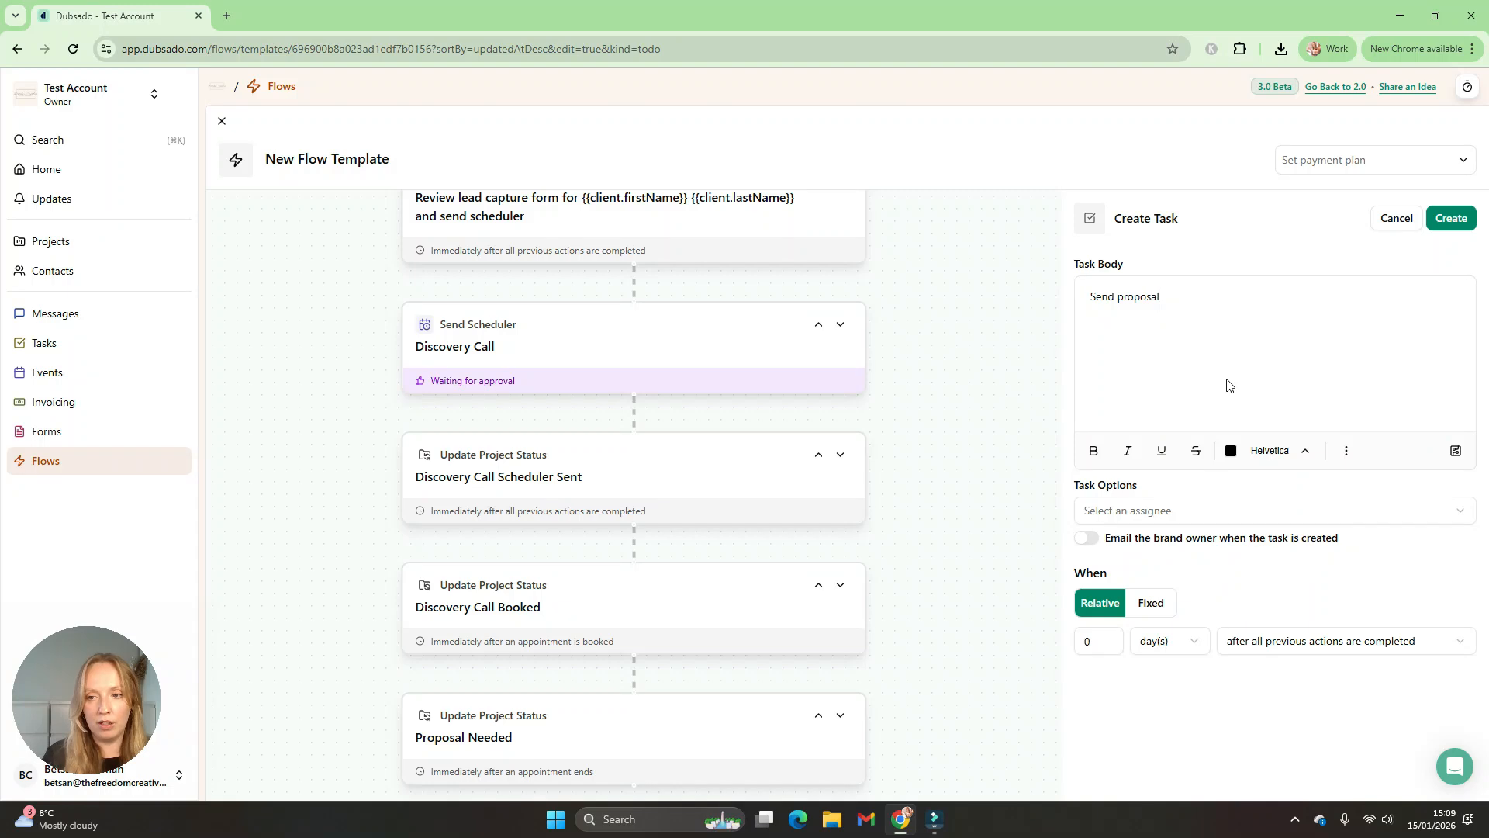
left_click(1455, 450)
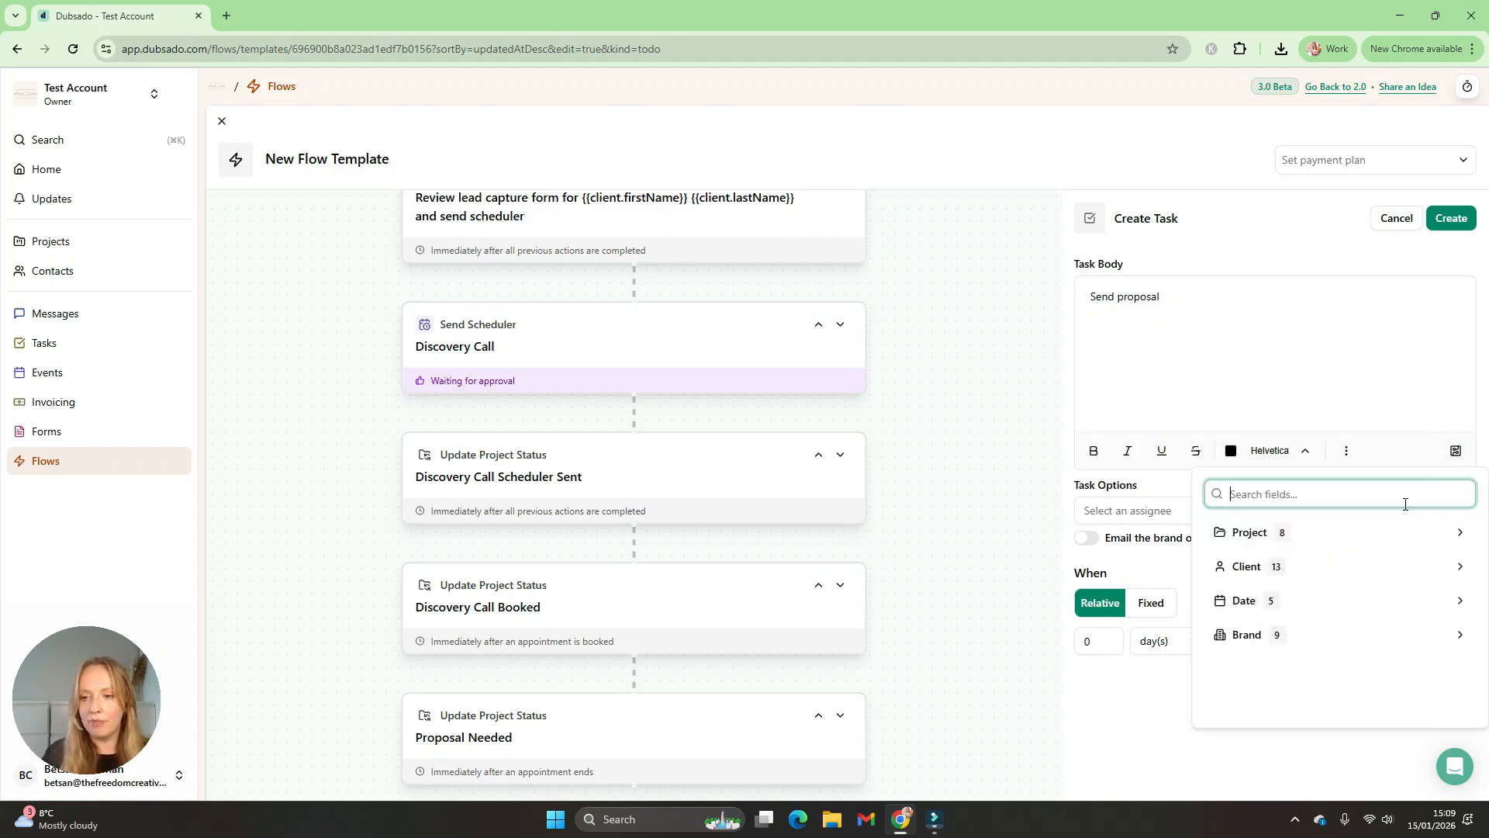
left_click(1319, 570)
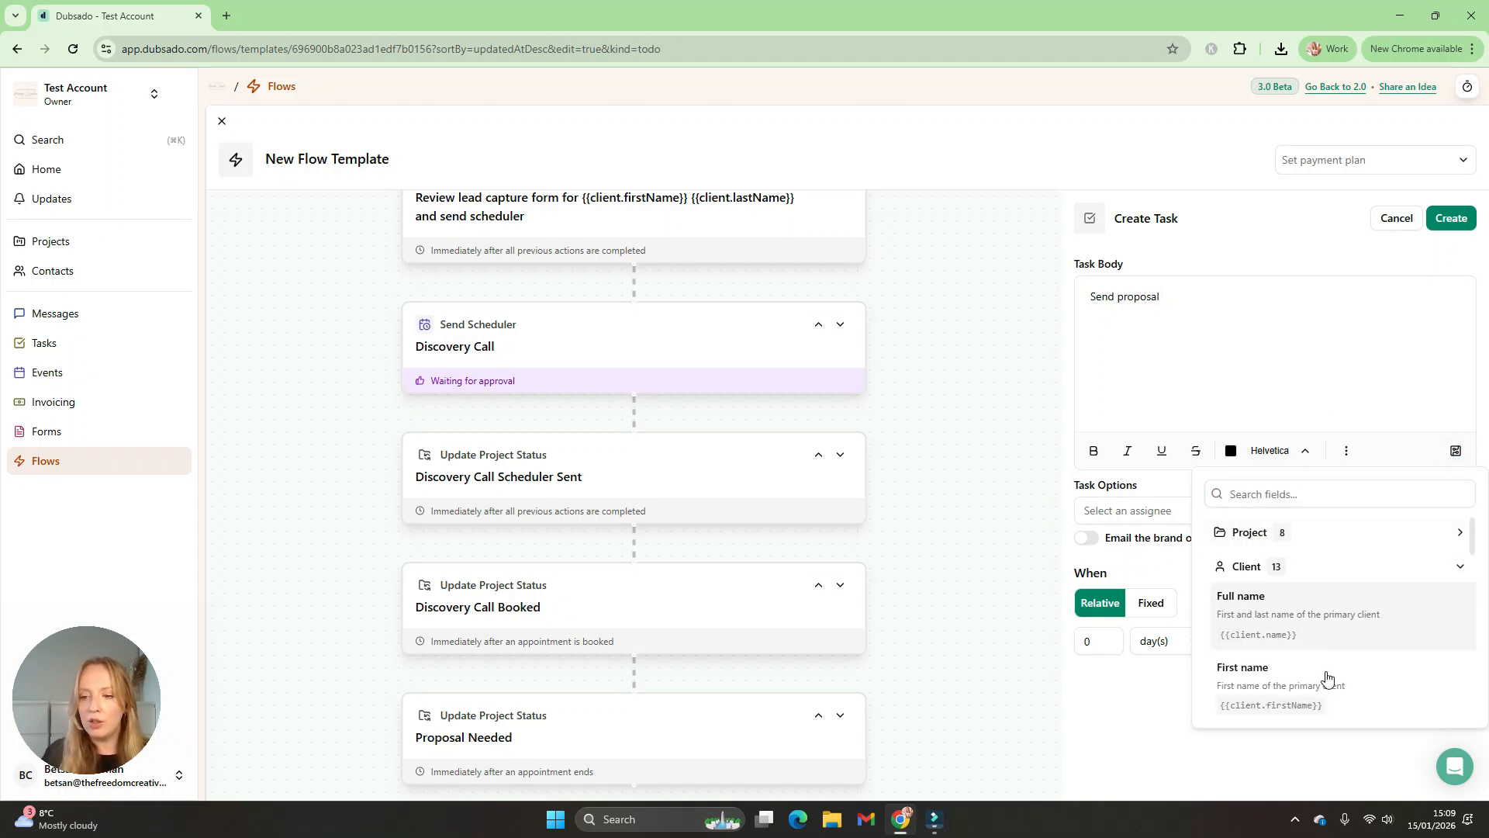
left_click(1332, 627)
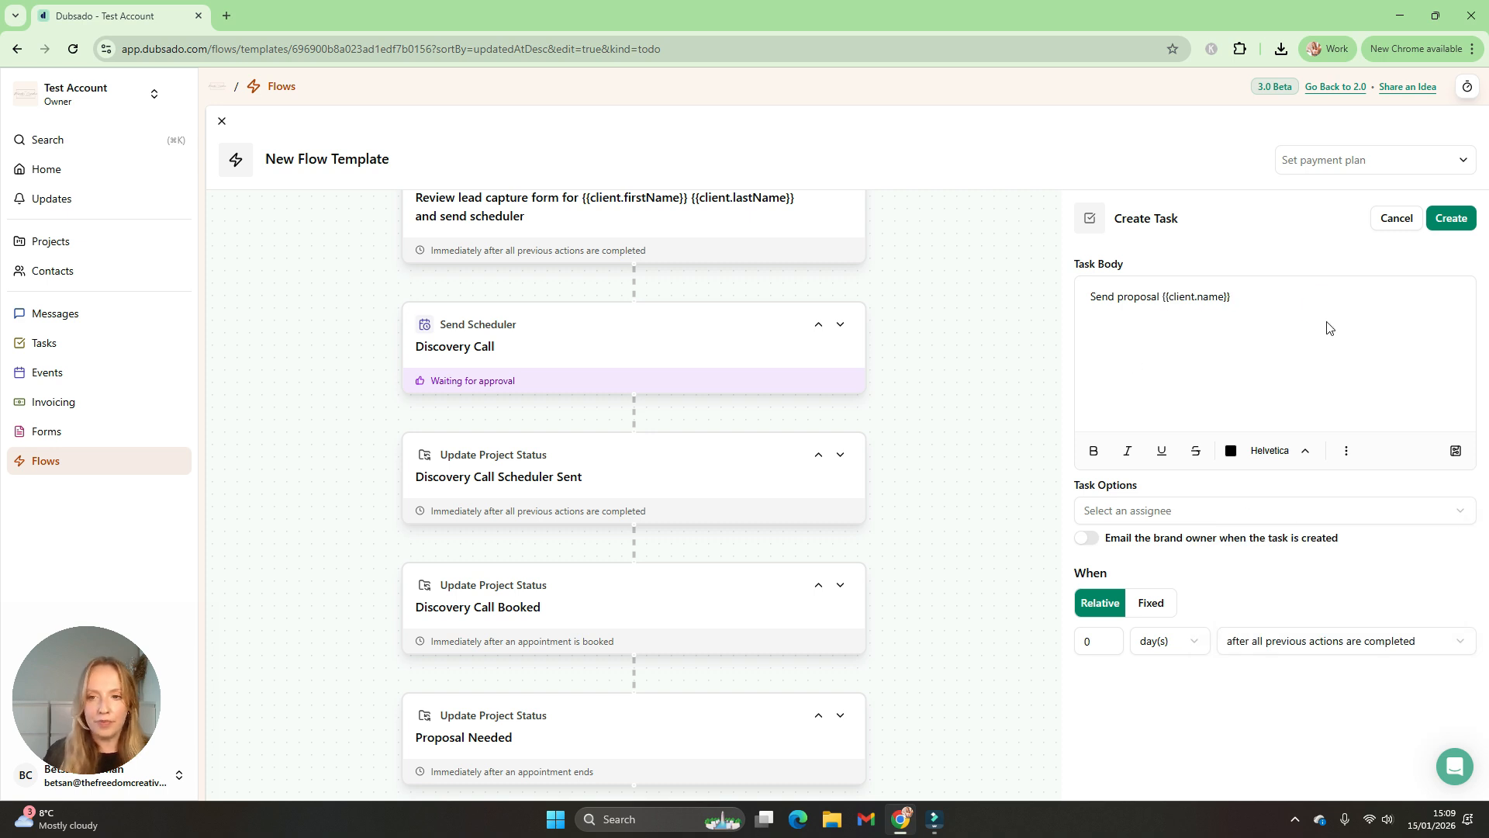
left_click(1161, 299)
type("to")
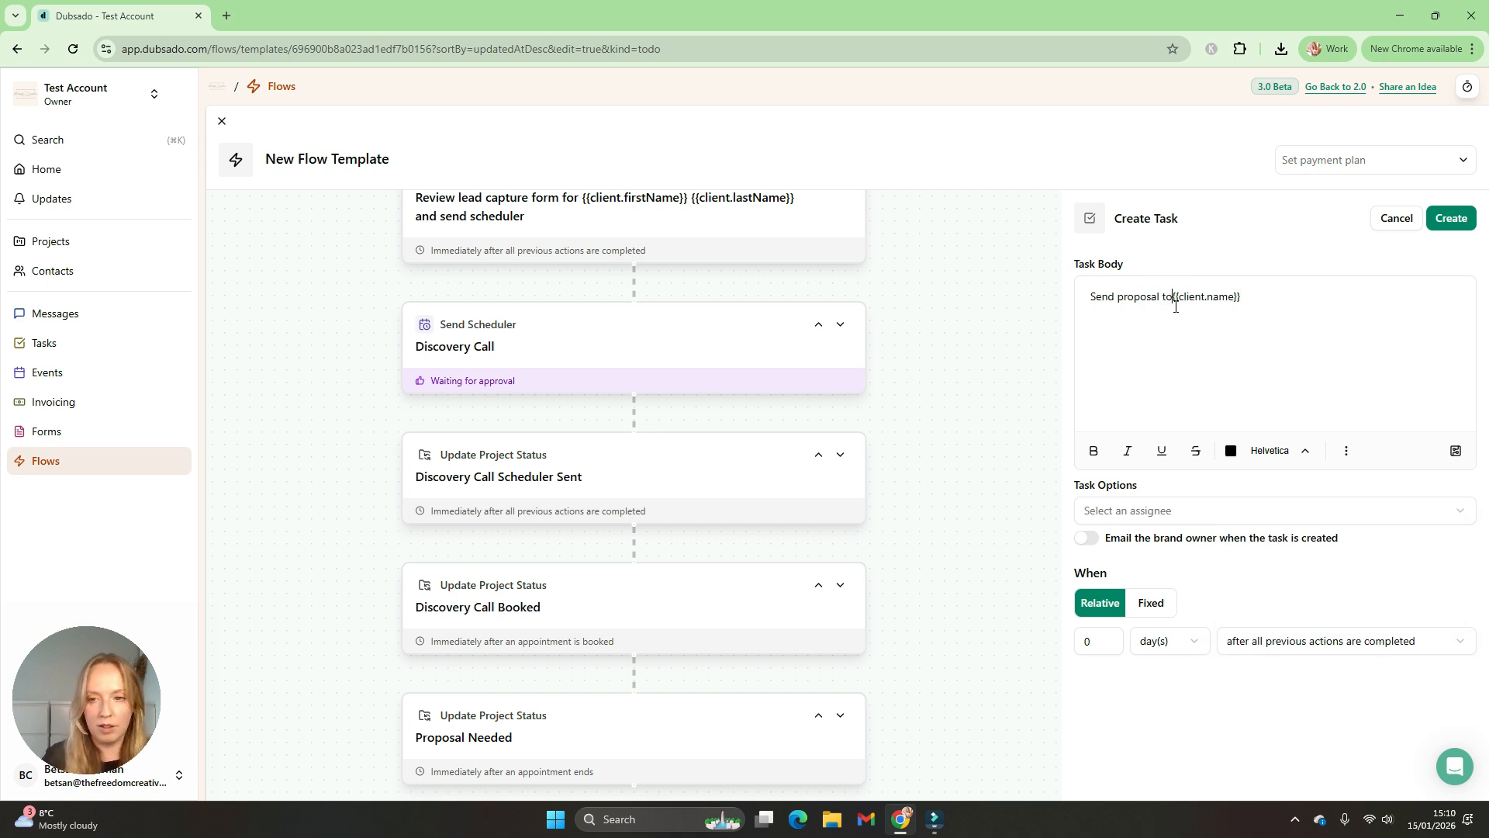
left_click(1448, 218)
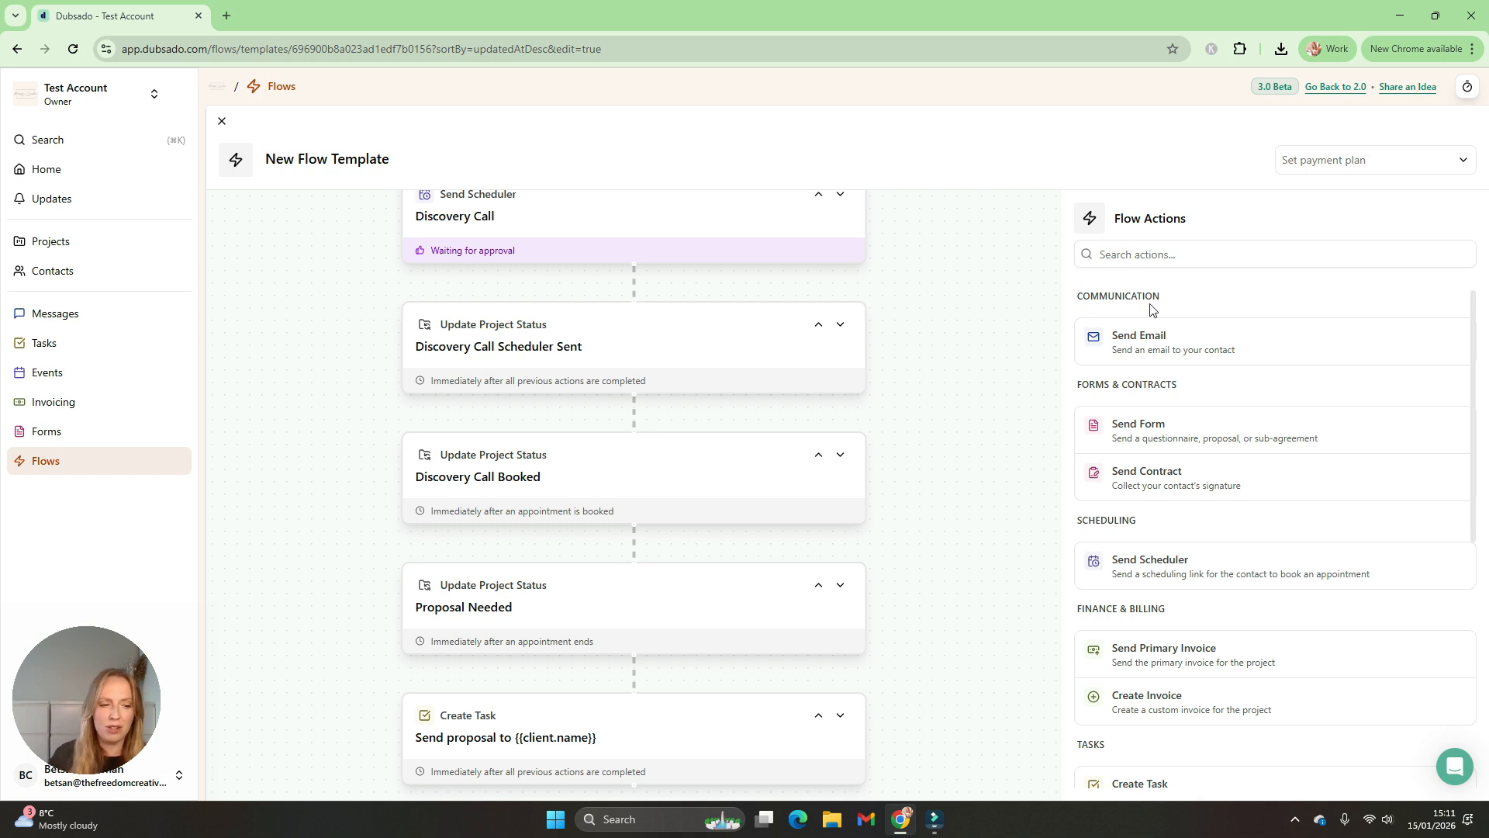
Step: Add a Send Email action and fill it from the saved template with the subject "Thanks for your time today."
scroll(1227, 378, "down", 1)
scroll(1114, 432, "up", 1)
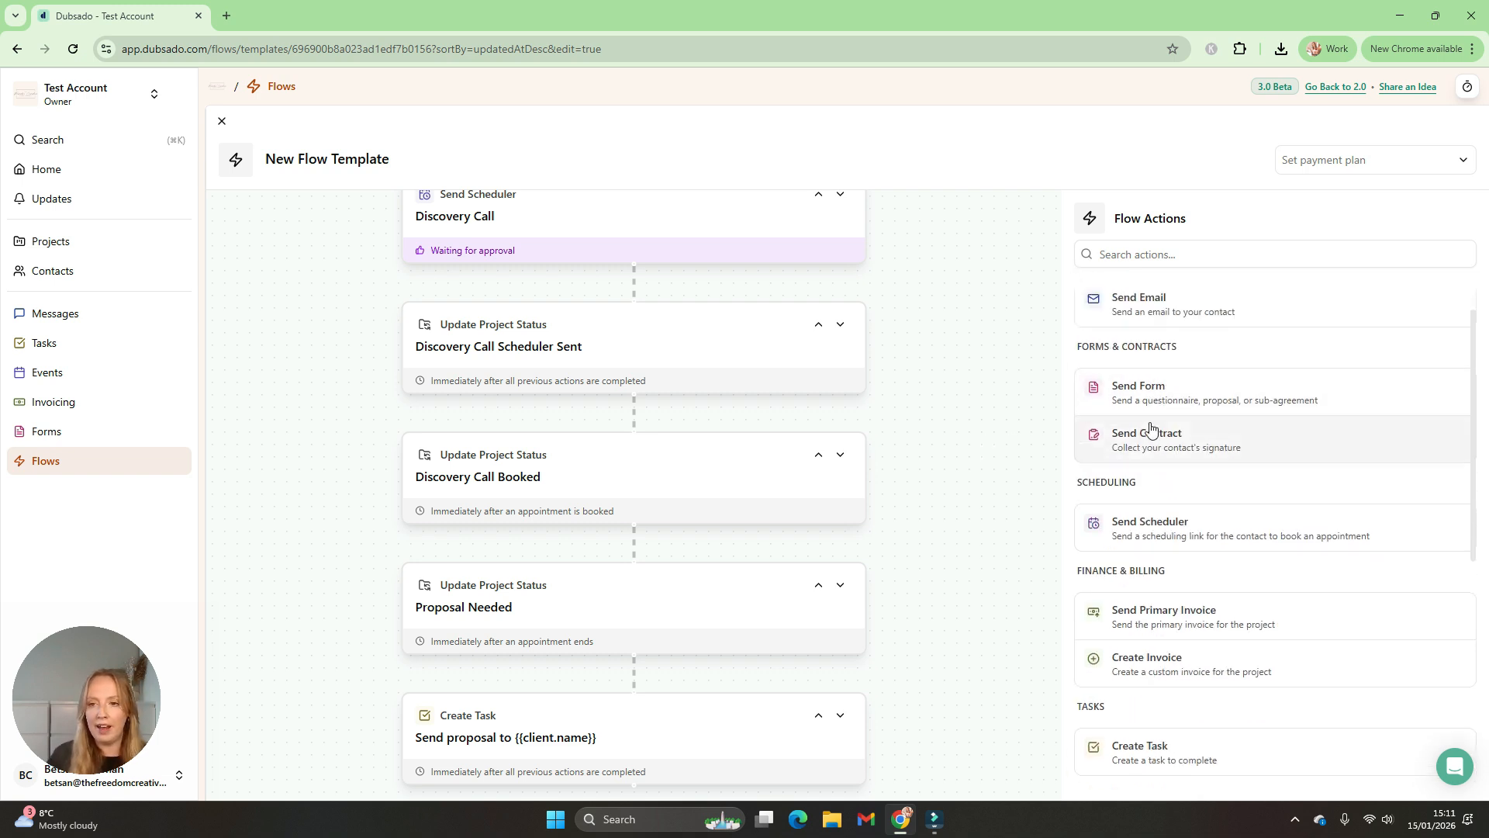
left_click(1164, 344)
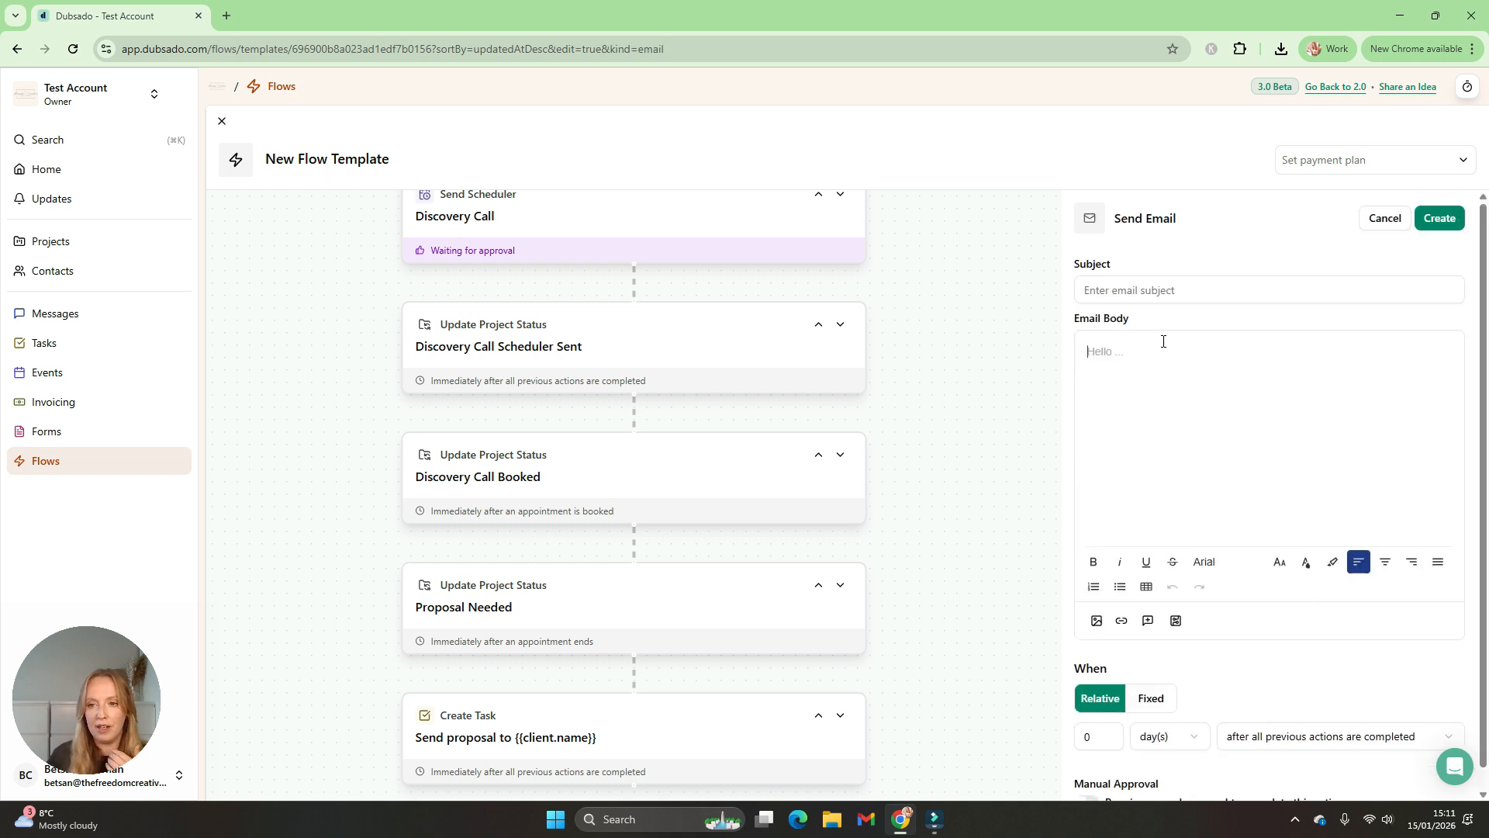
scroll(1164, 412, "down", 1)
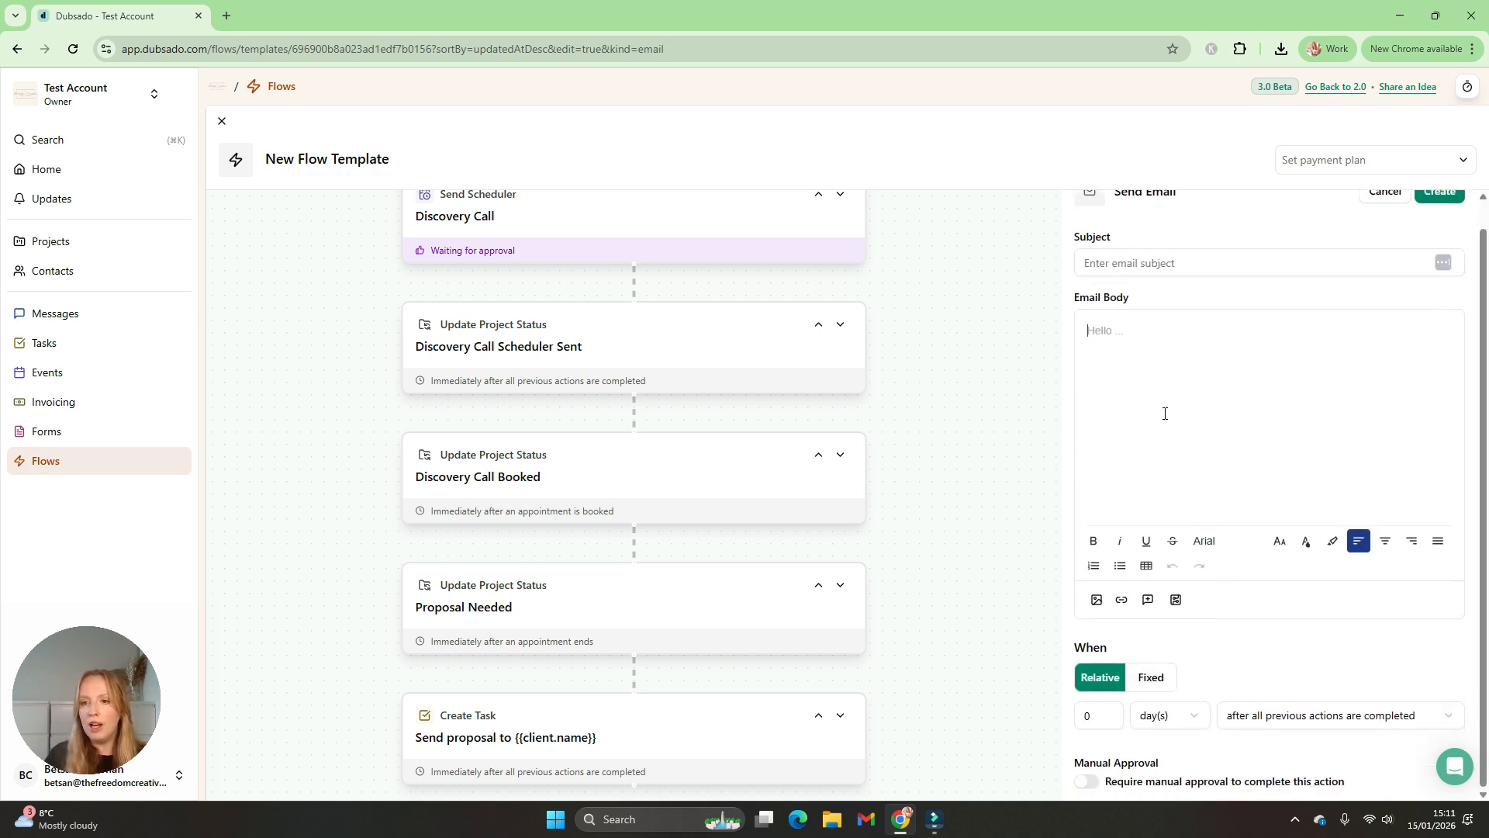
left_click(1185, 604)
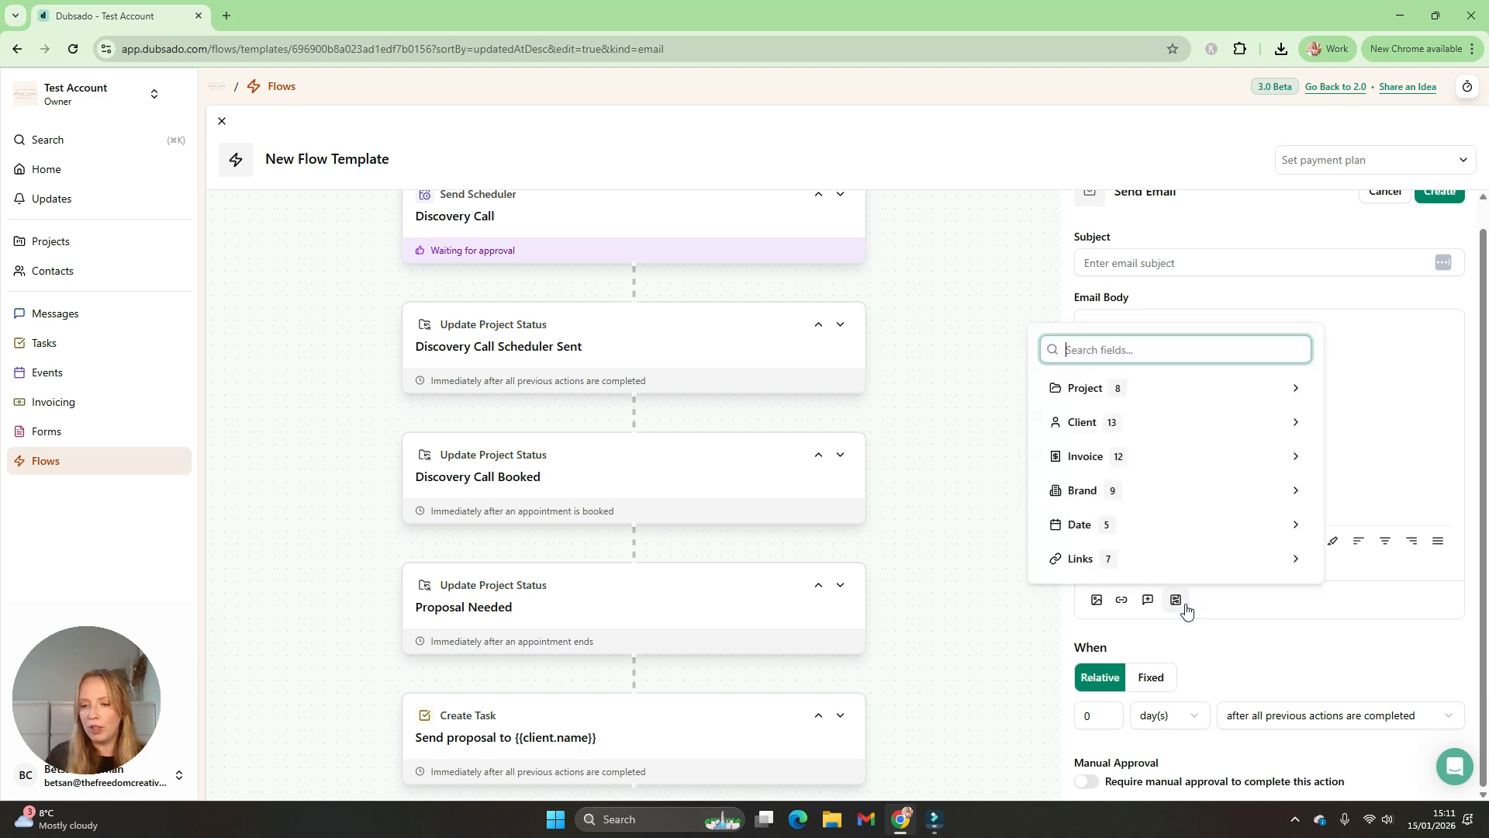
left_click(1262, 621)
left_click(1148, 600)
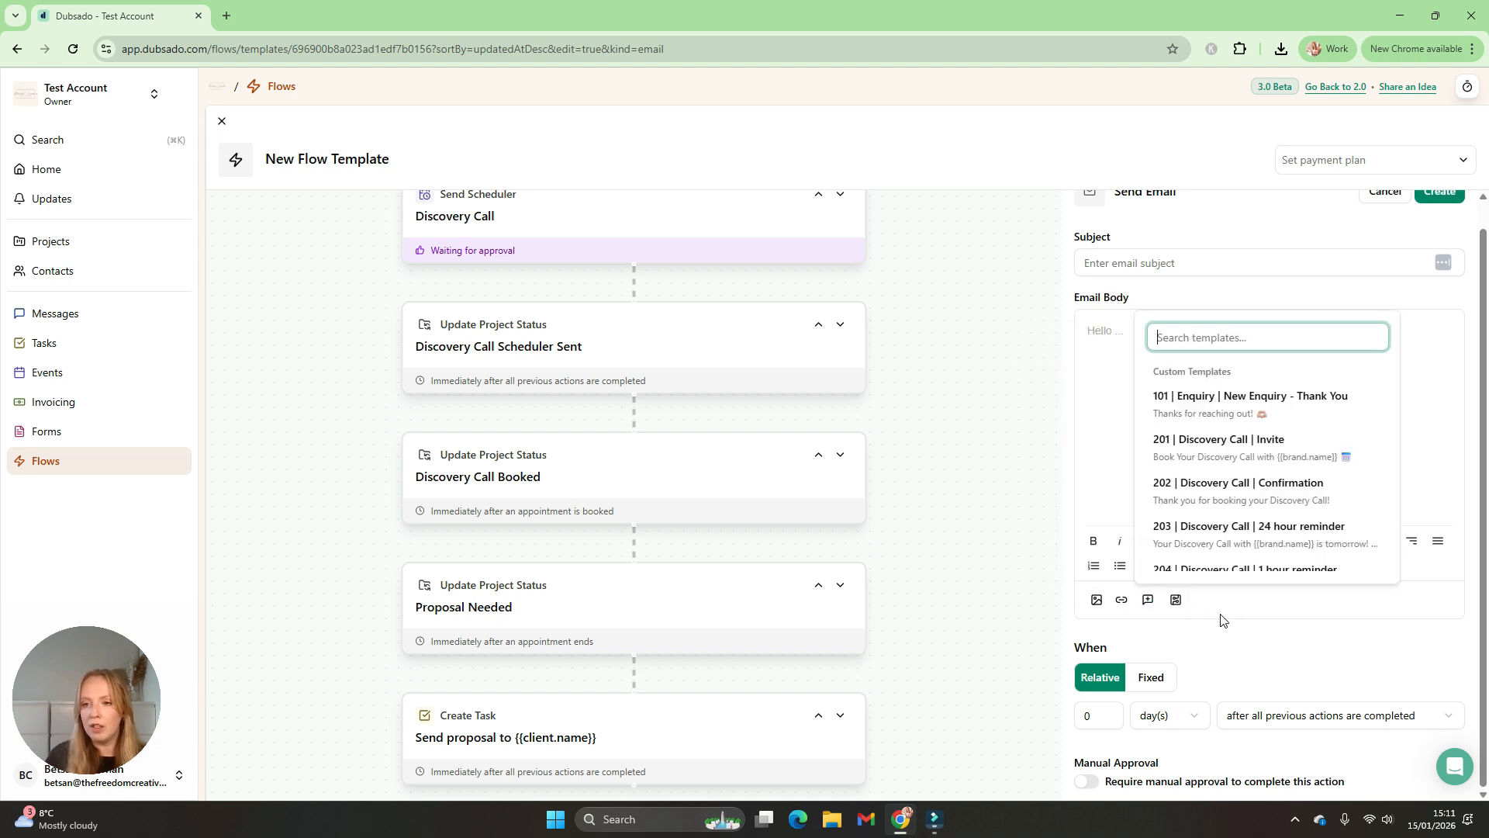
scroll(1287, 528, "down", 4)
left_click(1297, 474)
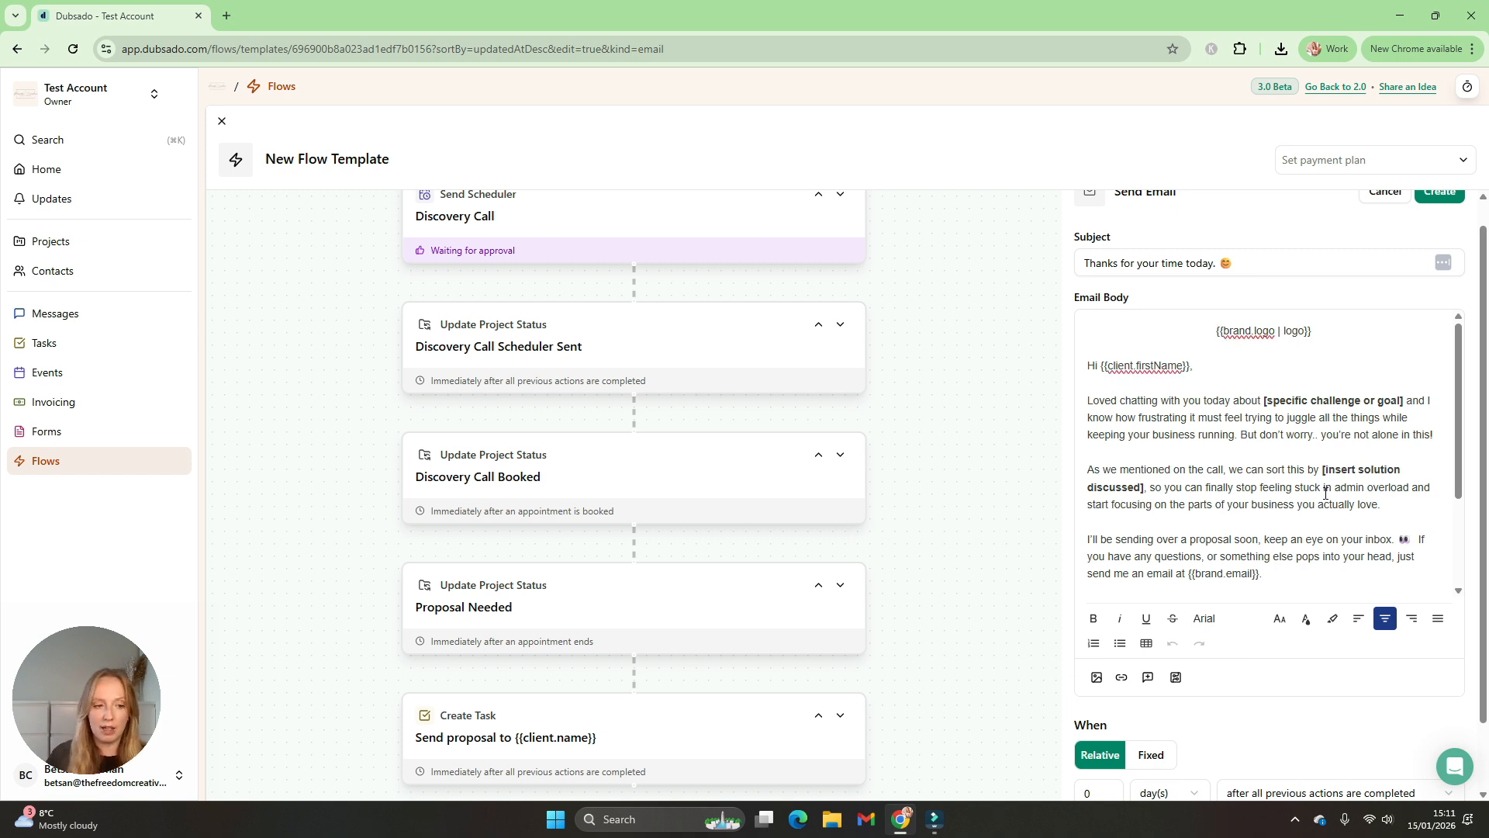
Step: Set the follow-on email's relative send delay to 0.2 hour(s)
scroll(1312, 537, "down", 2)
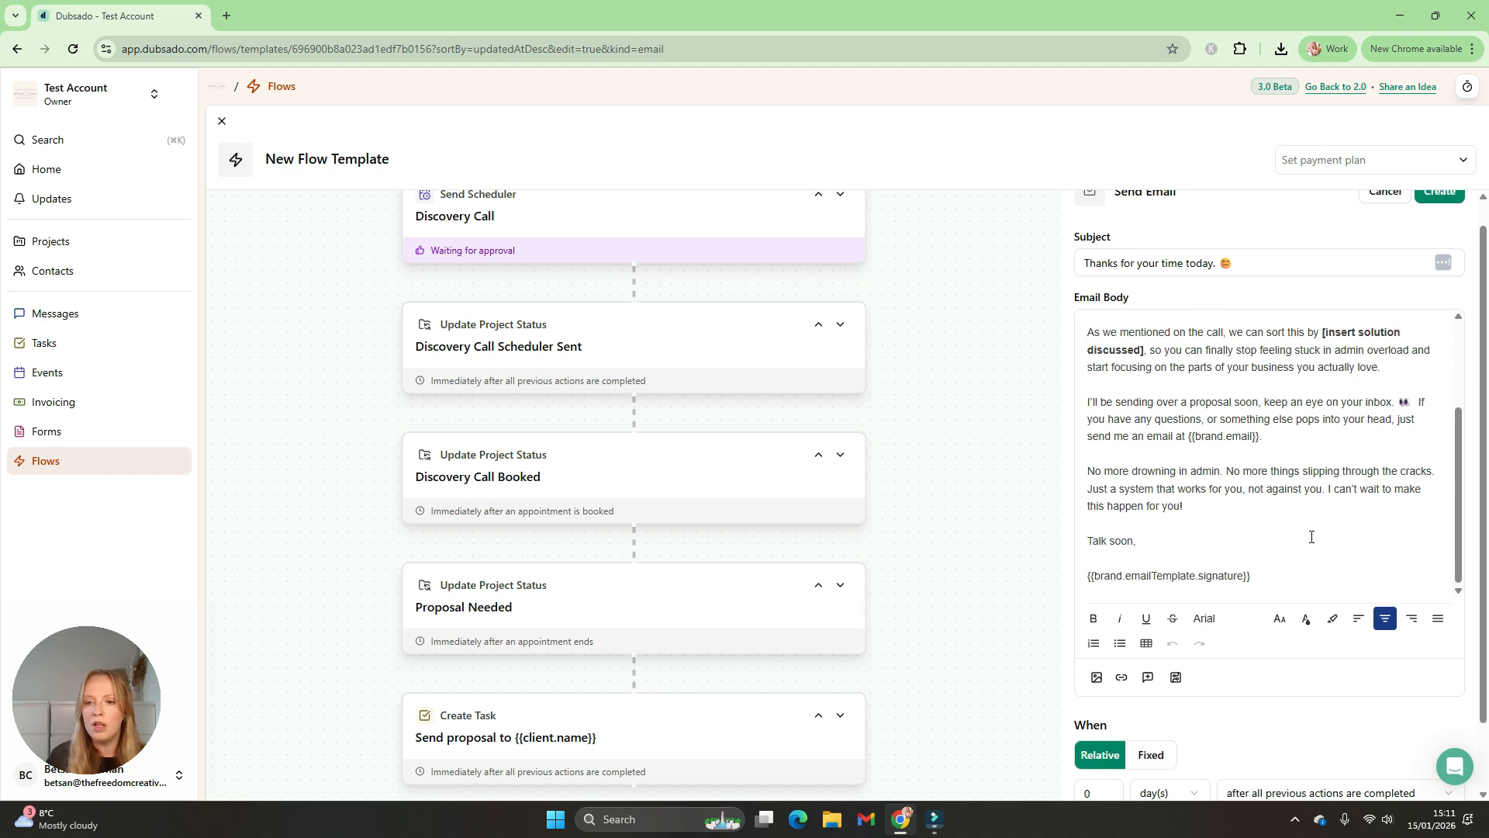
scroll(1311, 537, "down", 1)
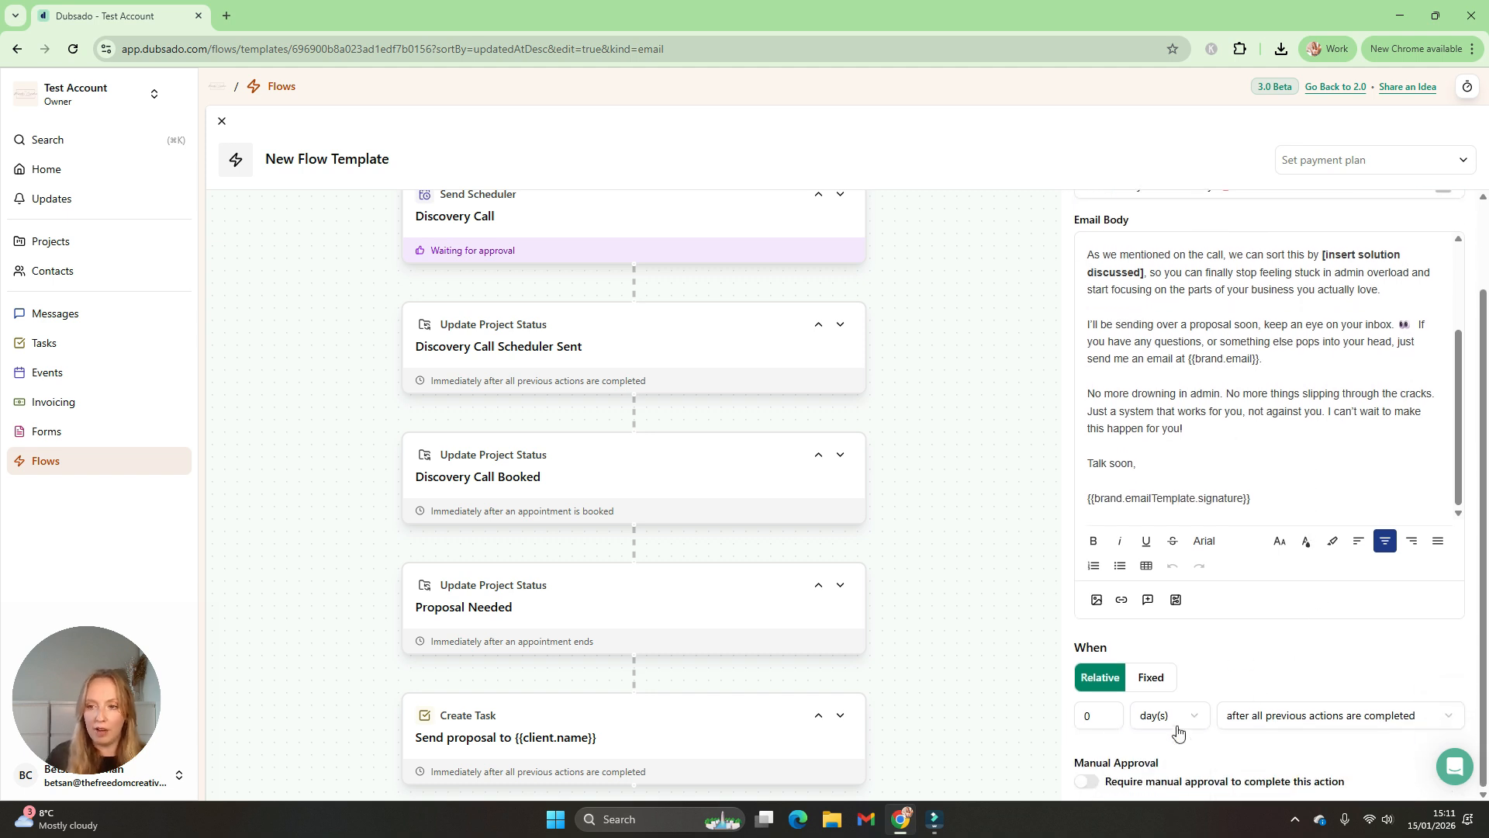
left_click(1097, 718)
left_click(1282, 715)
left_click(1088, 717)
left_click(1095, 716)
type(".2")
left_click(1169, 715)
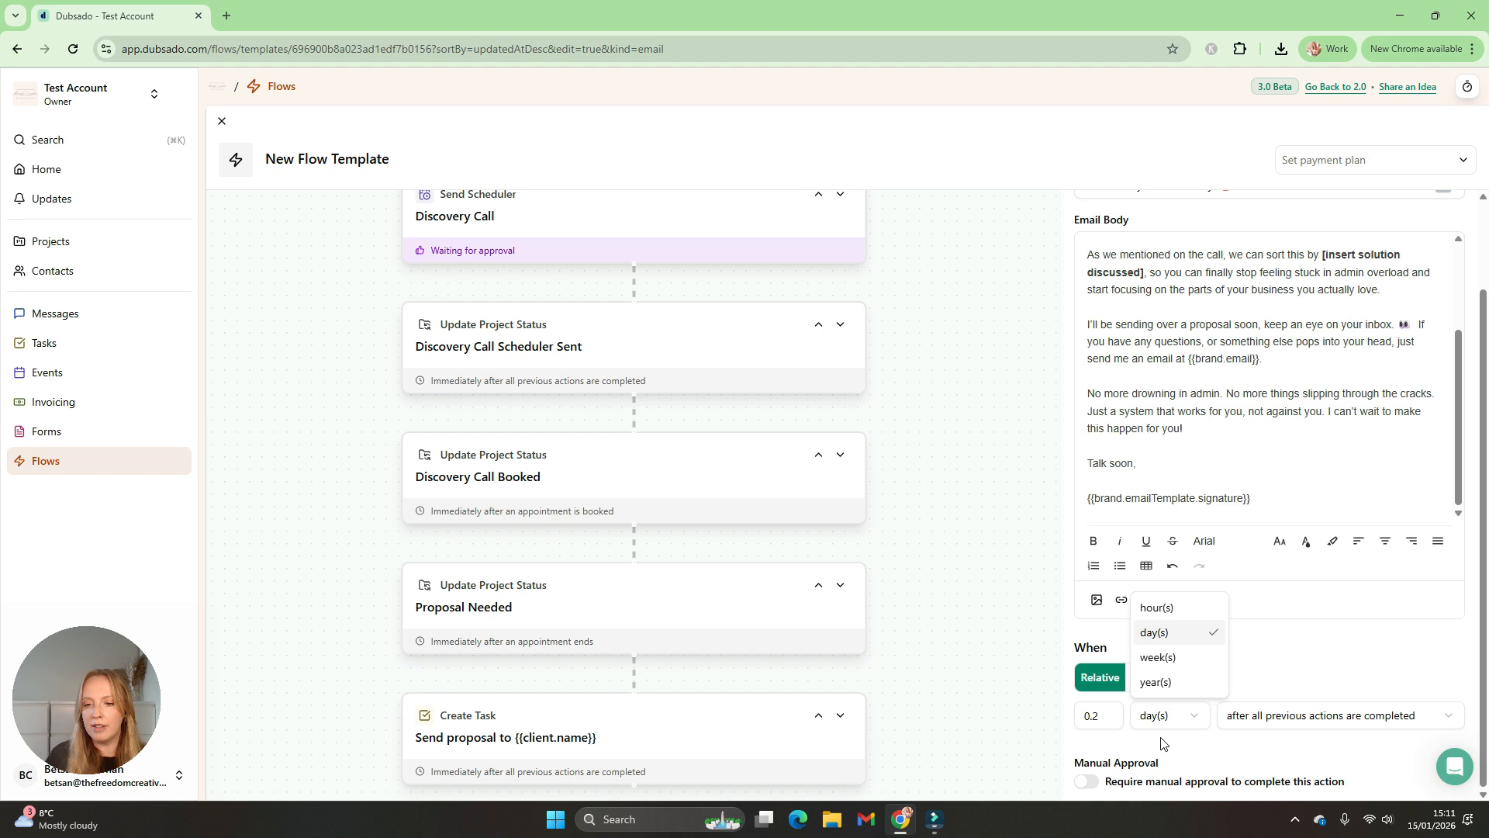
left_click(1185, 609)
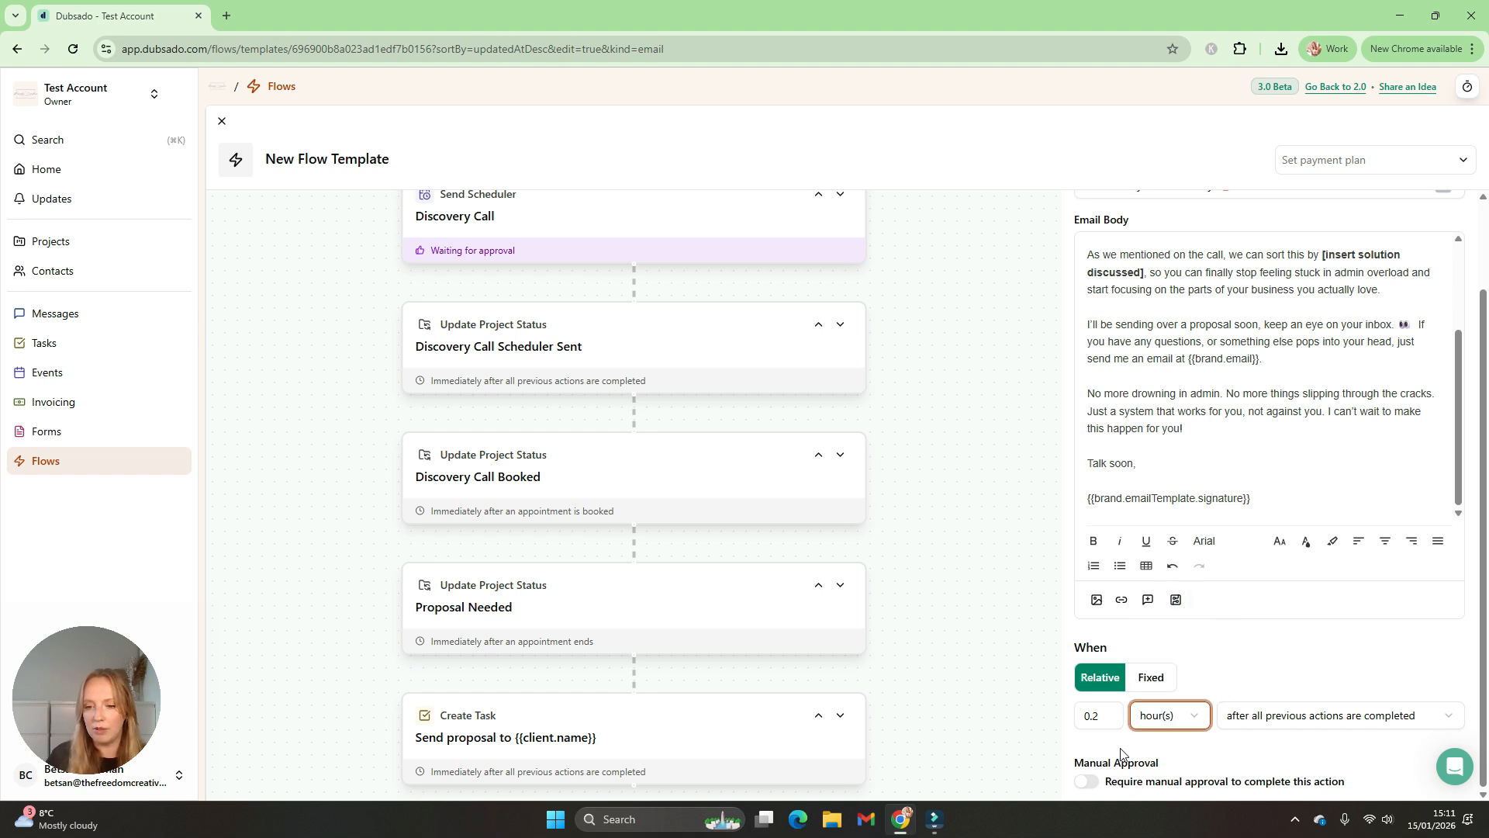
Step: Trigger the email after an appointment ends, watching the Discovery Call scheduler, require manual approval, and create the action
left_click(1282, 729)
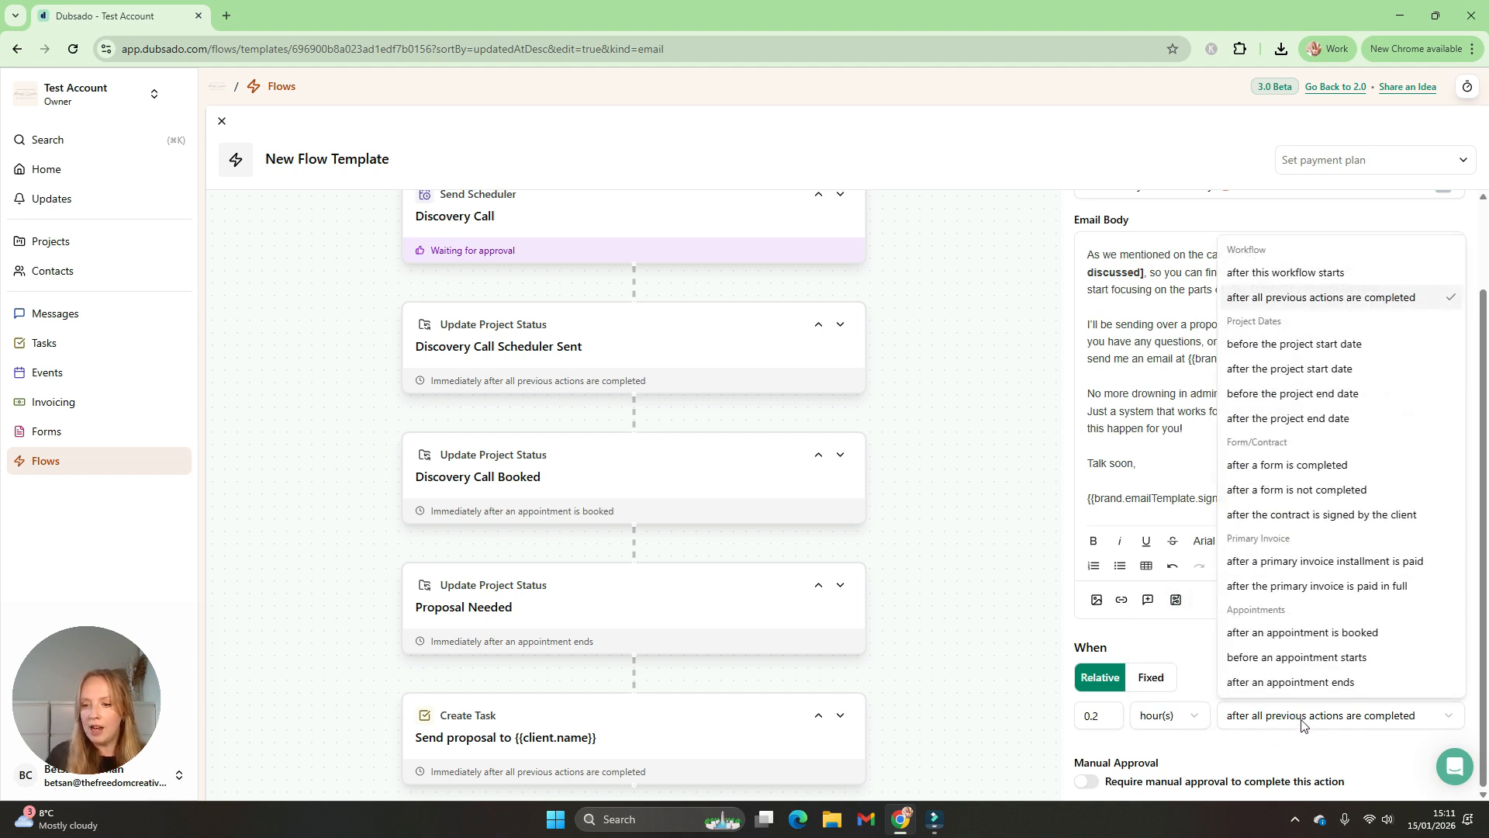
left_click(1361, 682)
left_click(1198, 729)
left_click(1164, 756)
left_click(1086, 782)
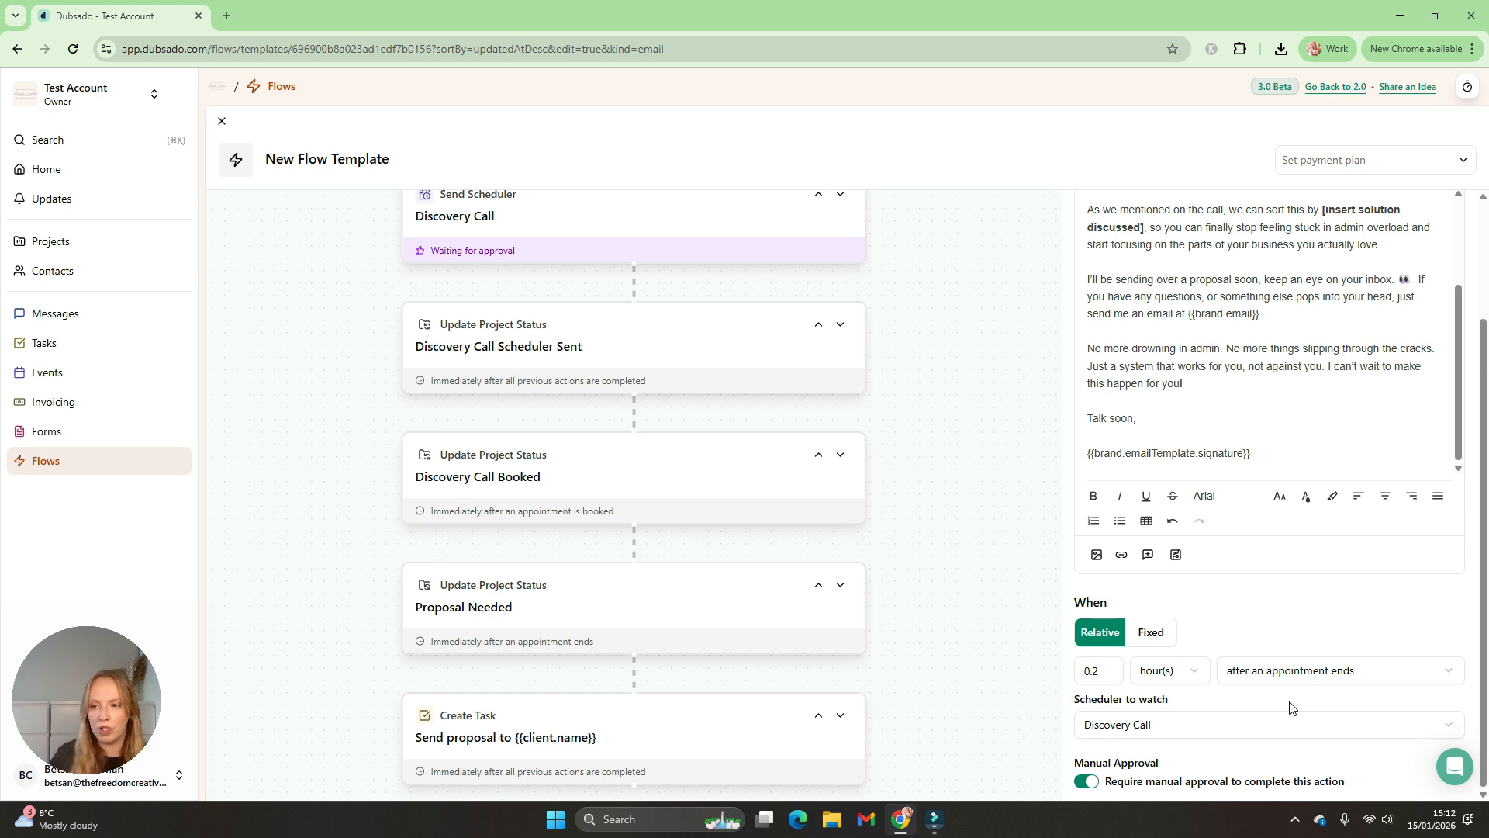
left_click(1437, 217)
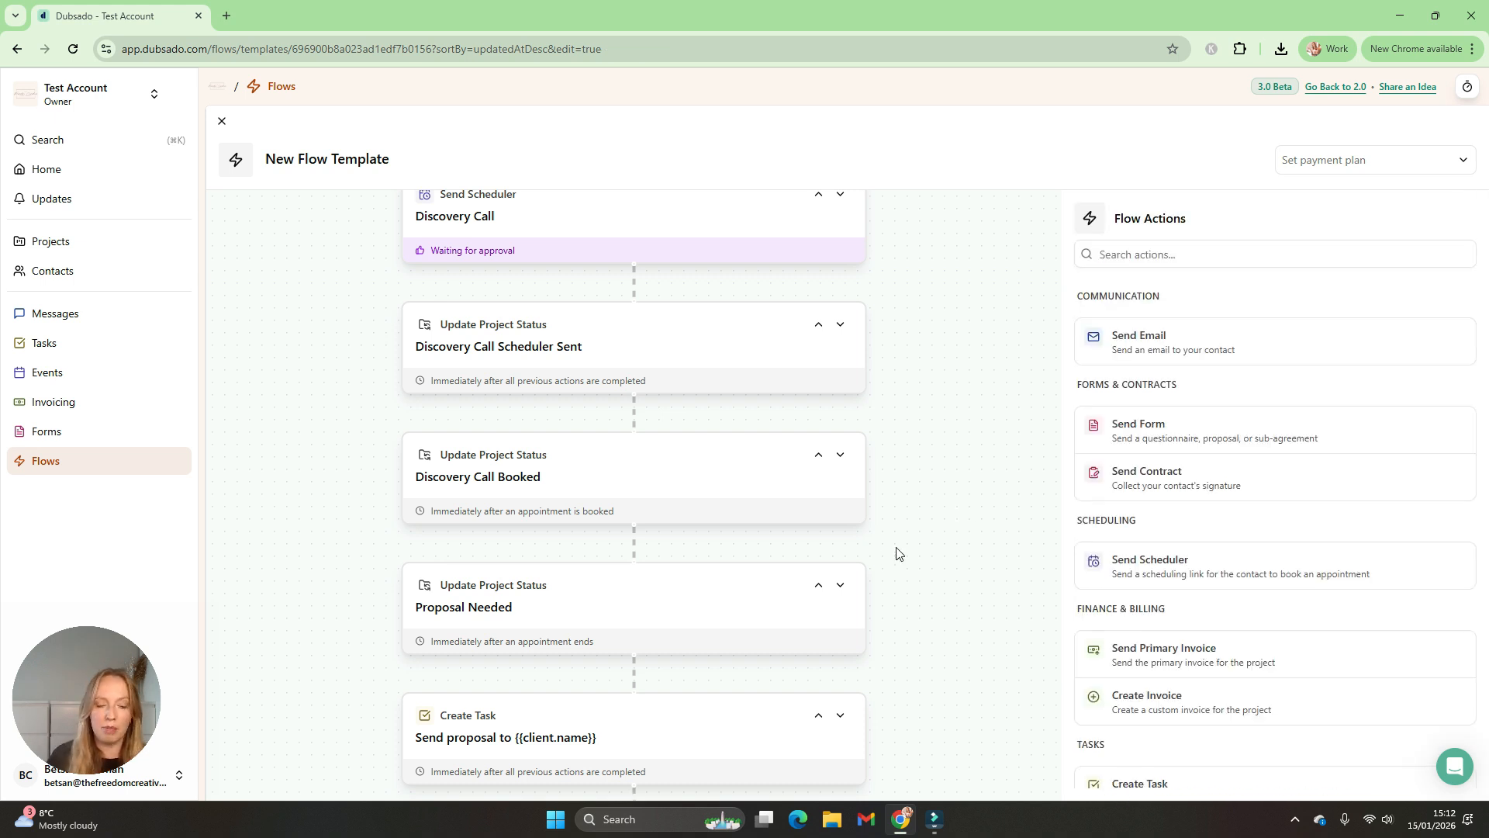
Step: Review the order, triggers and approval settings of all actions in the enquiry flow template
scroll(897, 552, "down", 2)
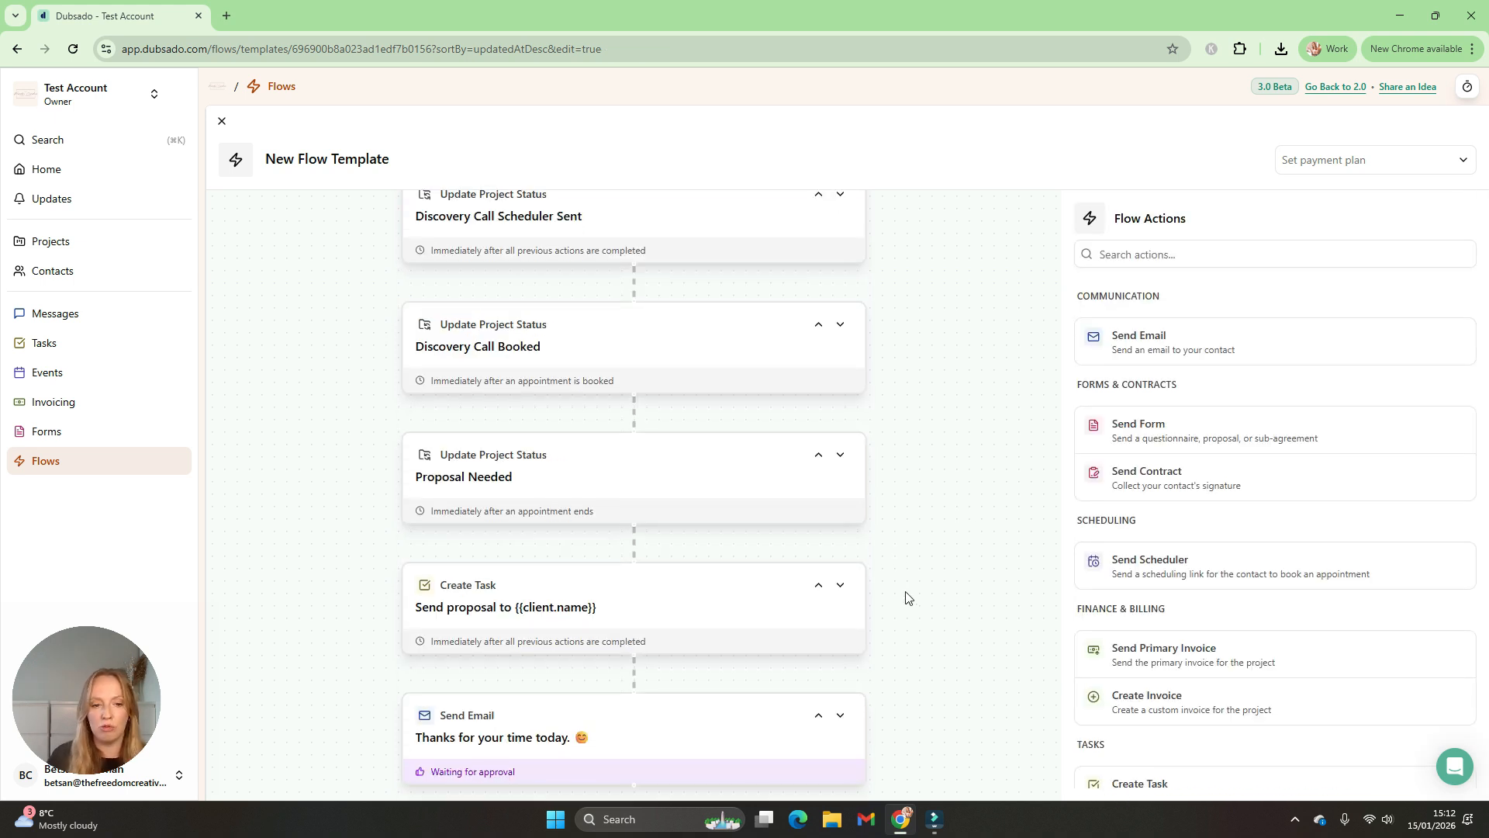
scroll(907, 597, "up", 6)
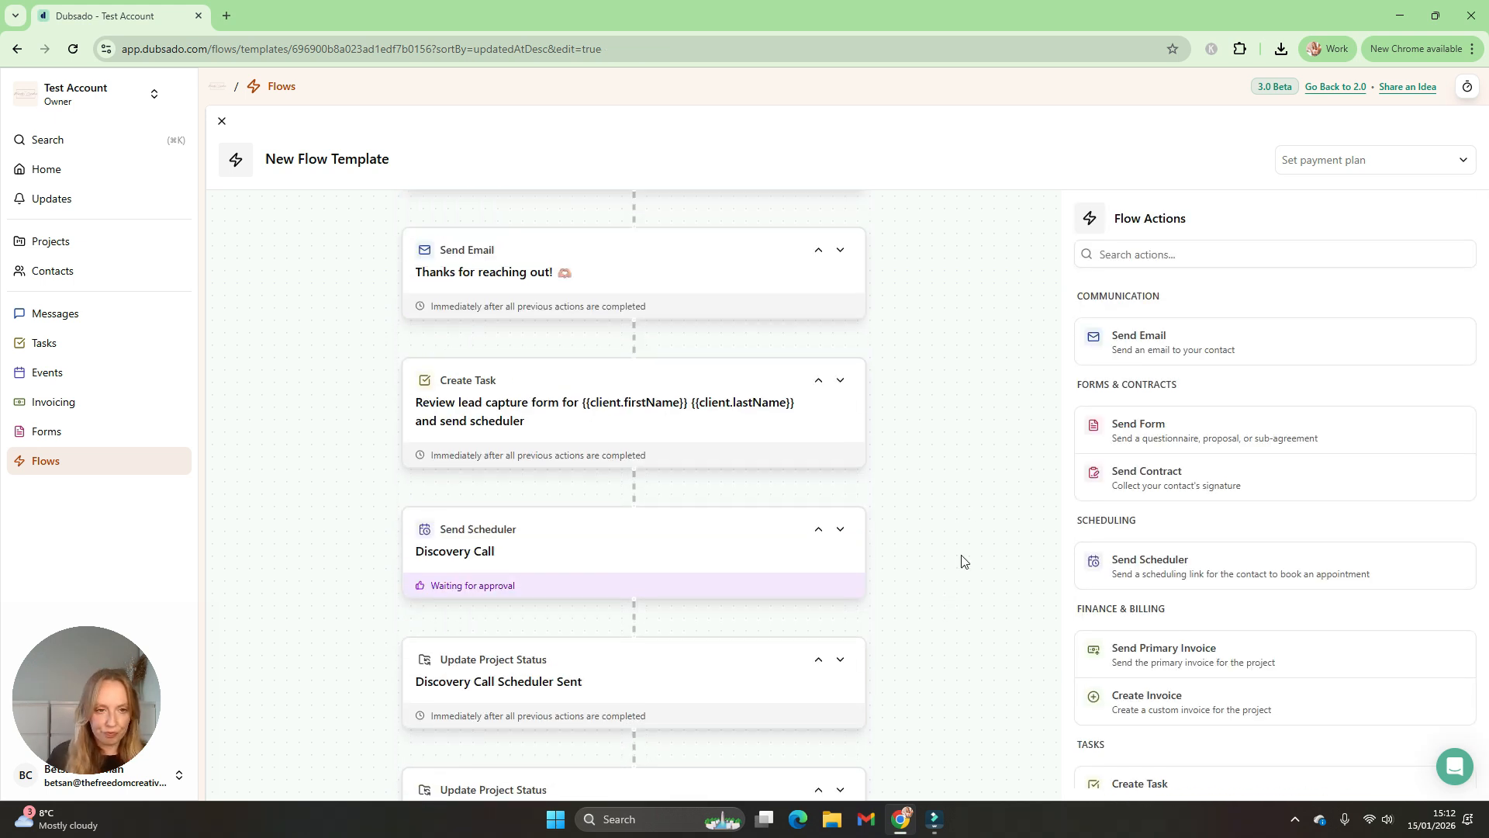
scroll(962, 551, "up", 1)
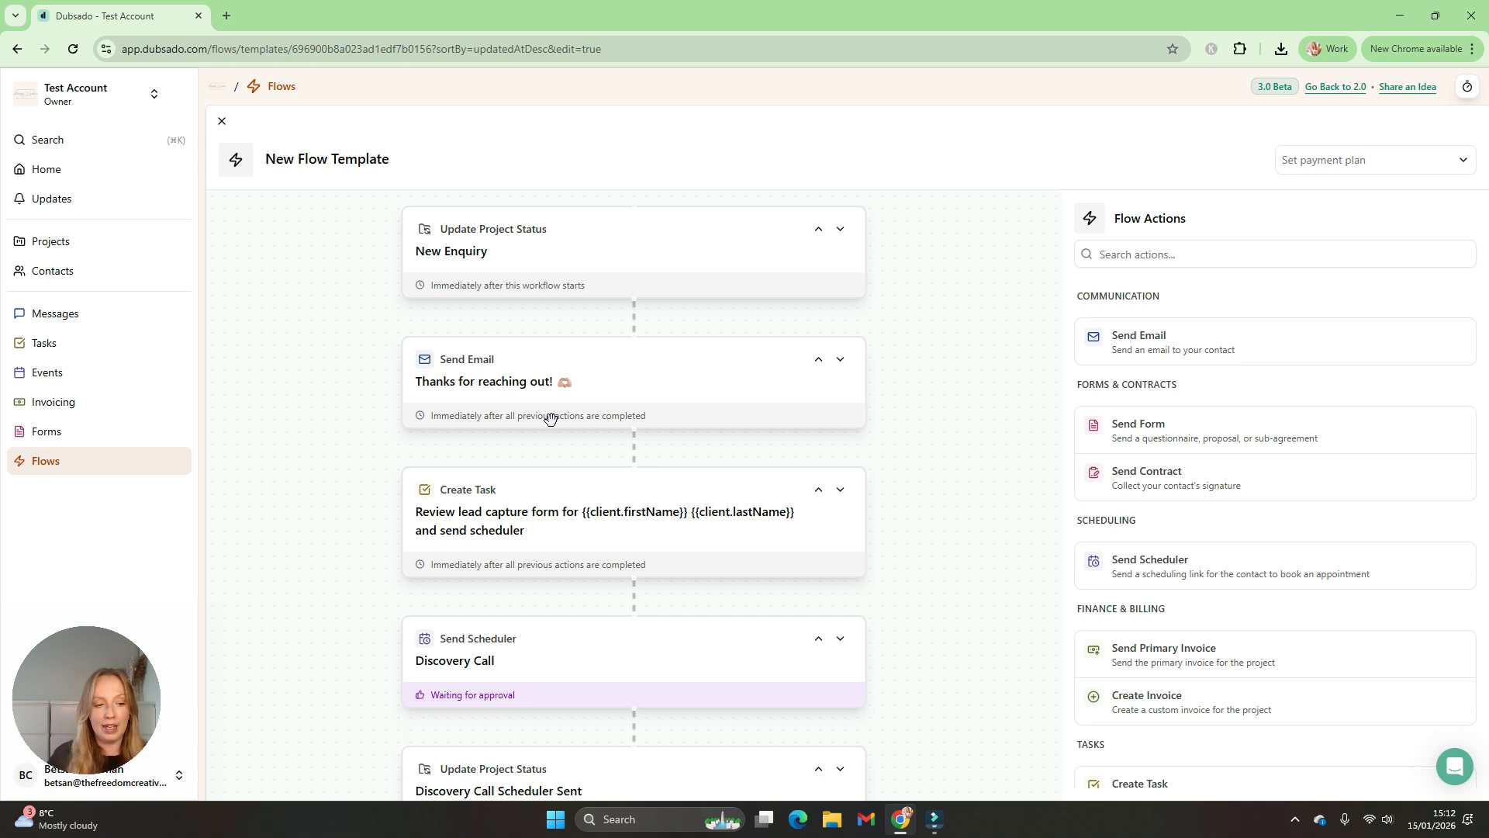
scroll(638, 497, "down", 3)
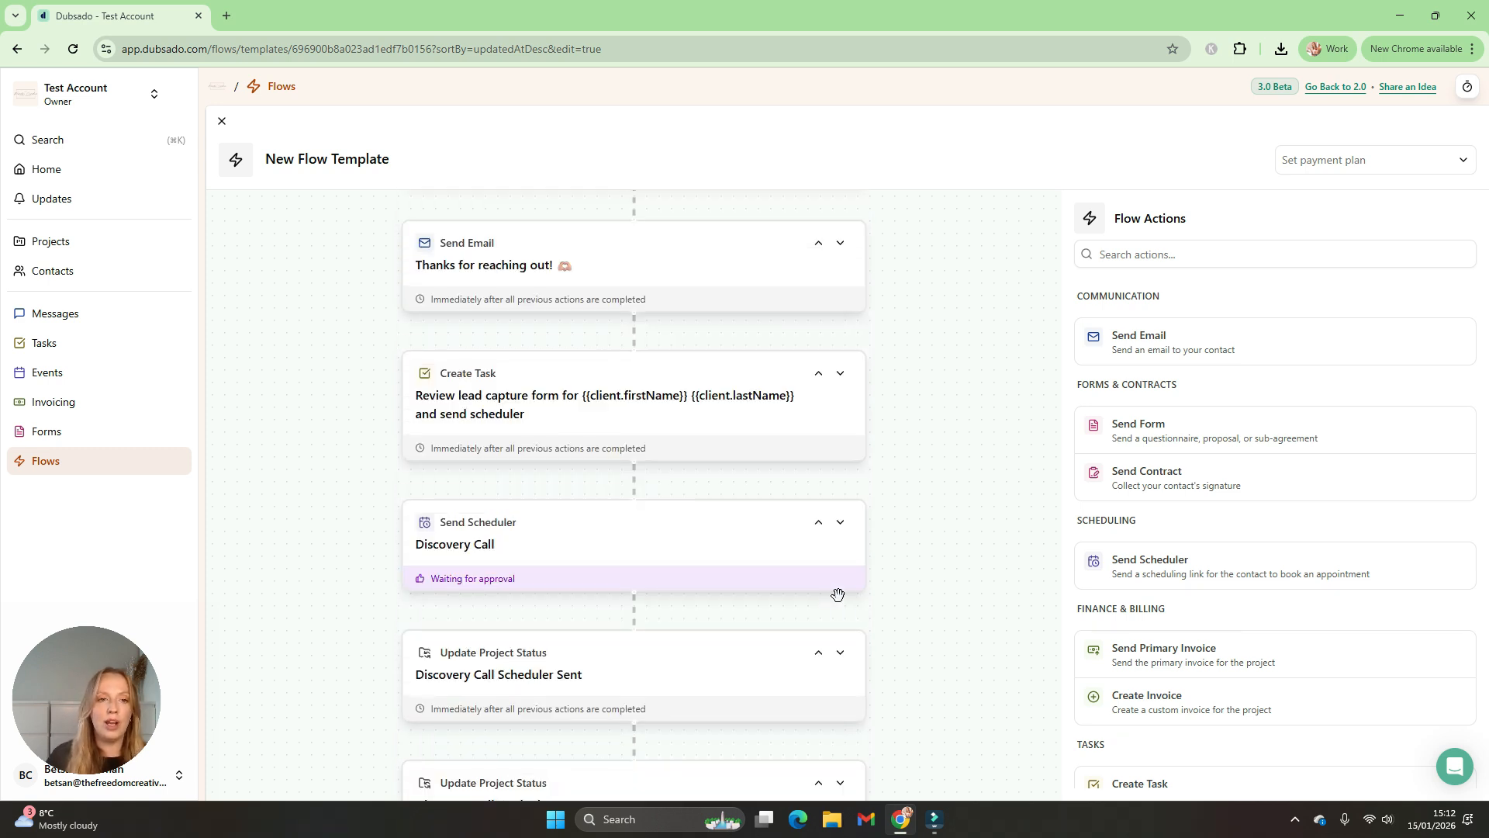
scroll(838, 592, "up", 1)
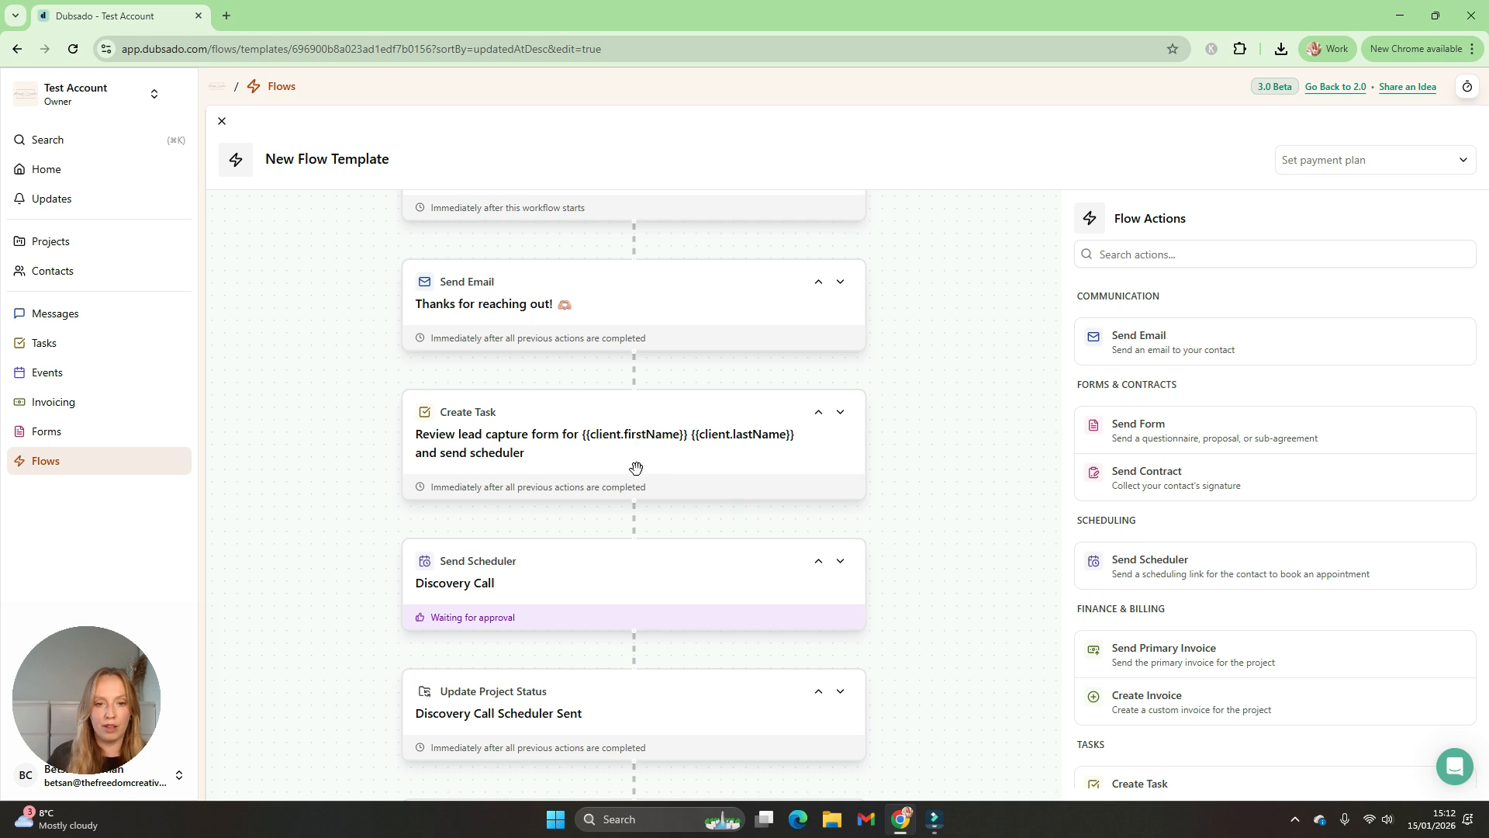
scroll(650, 477, "down", 1)
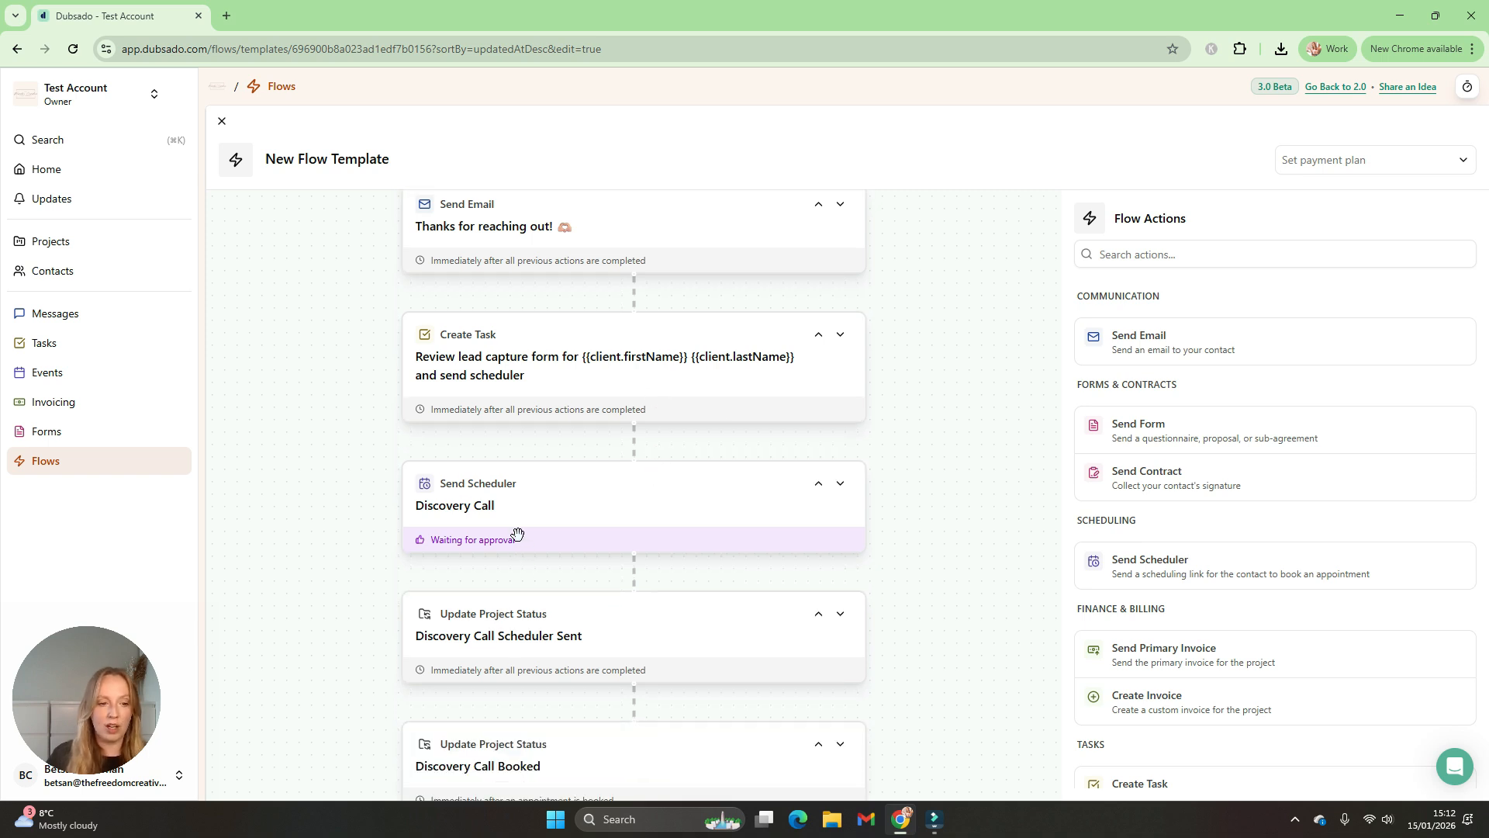
scroll(510, 405, "down", 1)
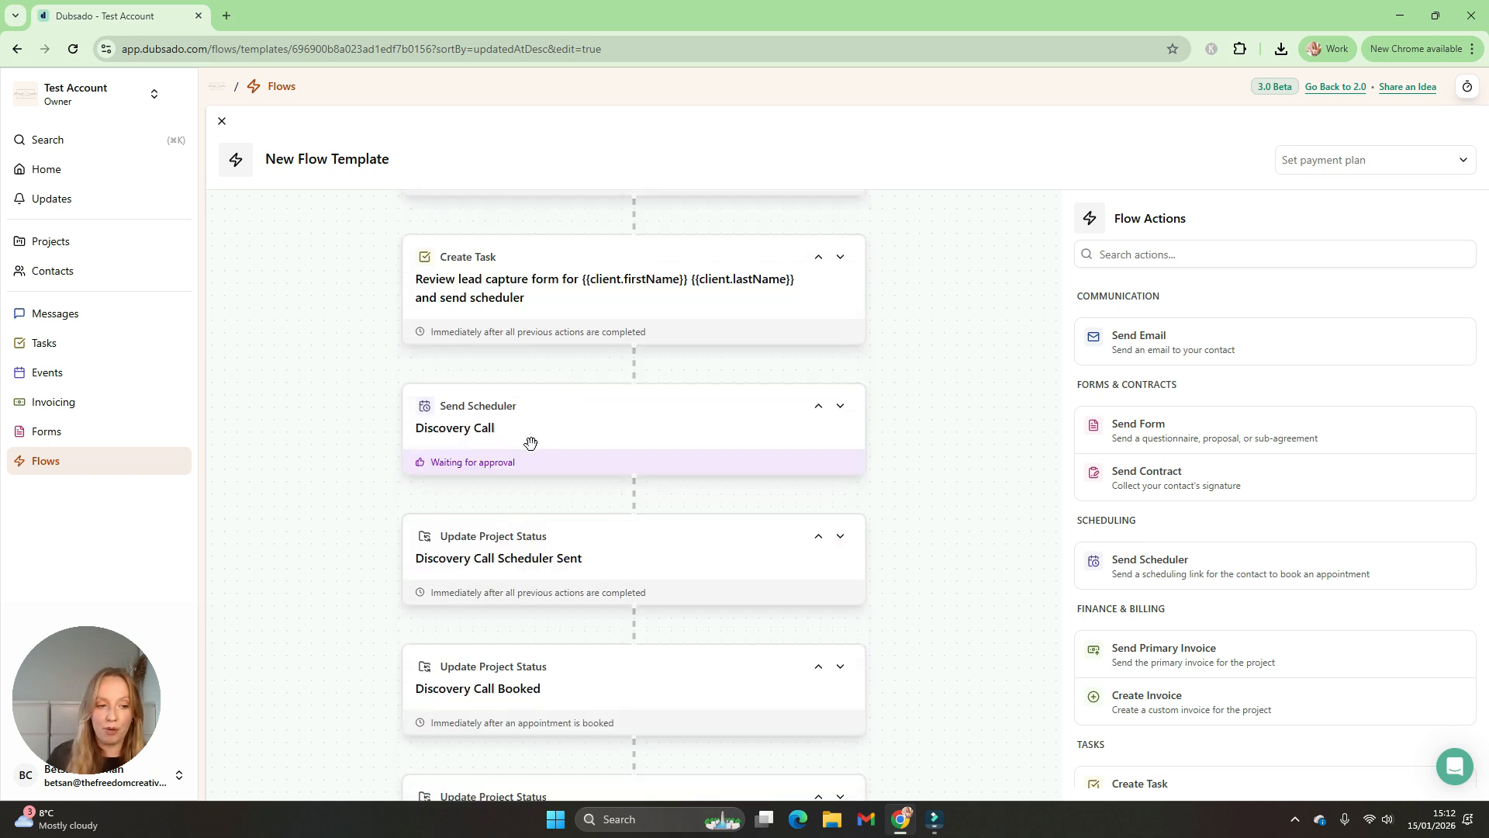
scroll(530, 446, "down", 1)
scroll(593, 555, "down", 1)
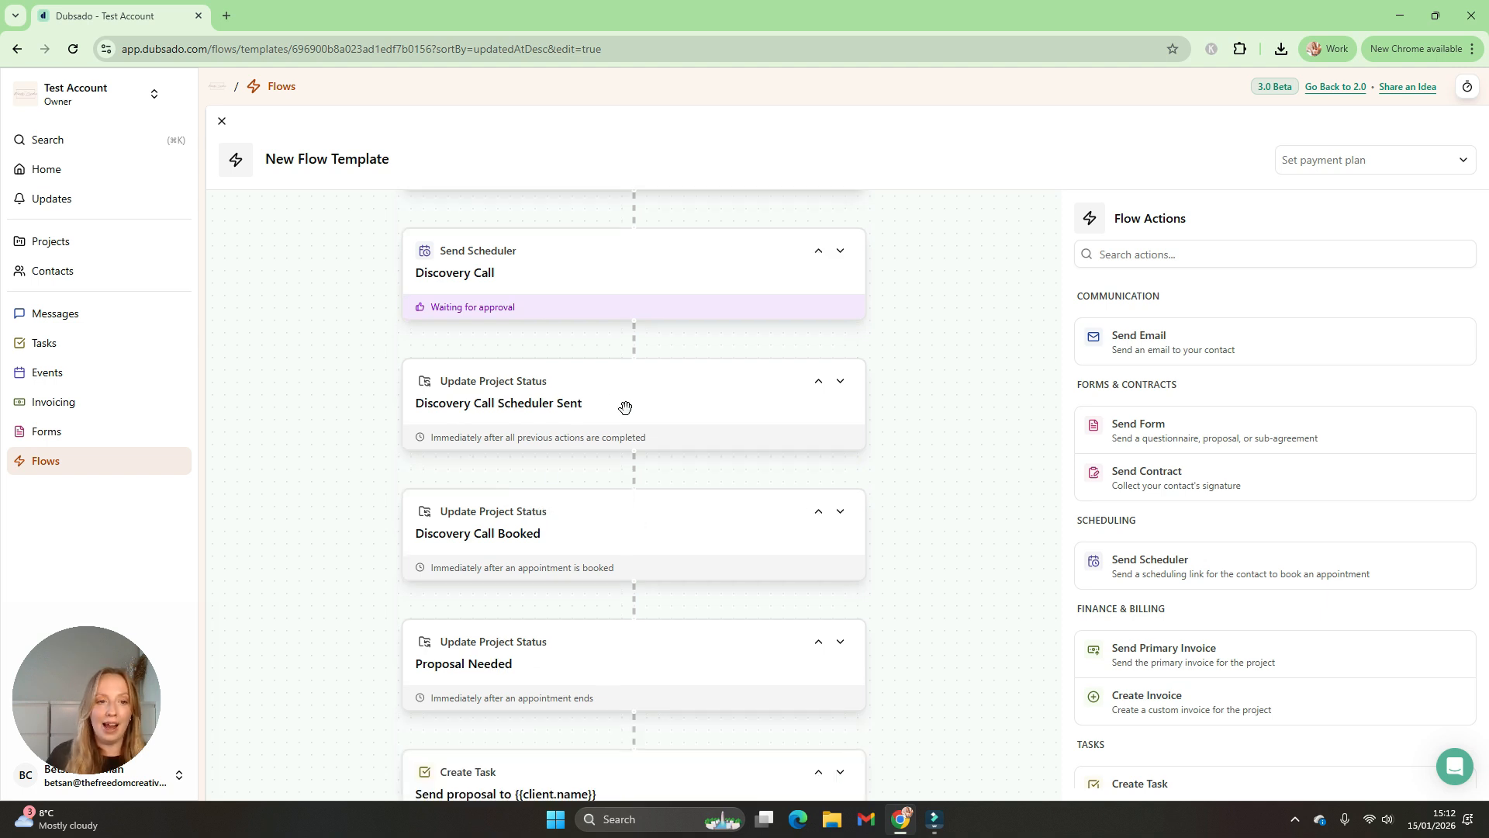
scroll(661, 474, "down", 1)
scroll(938, 508, "down", 1)
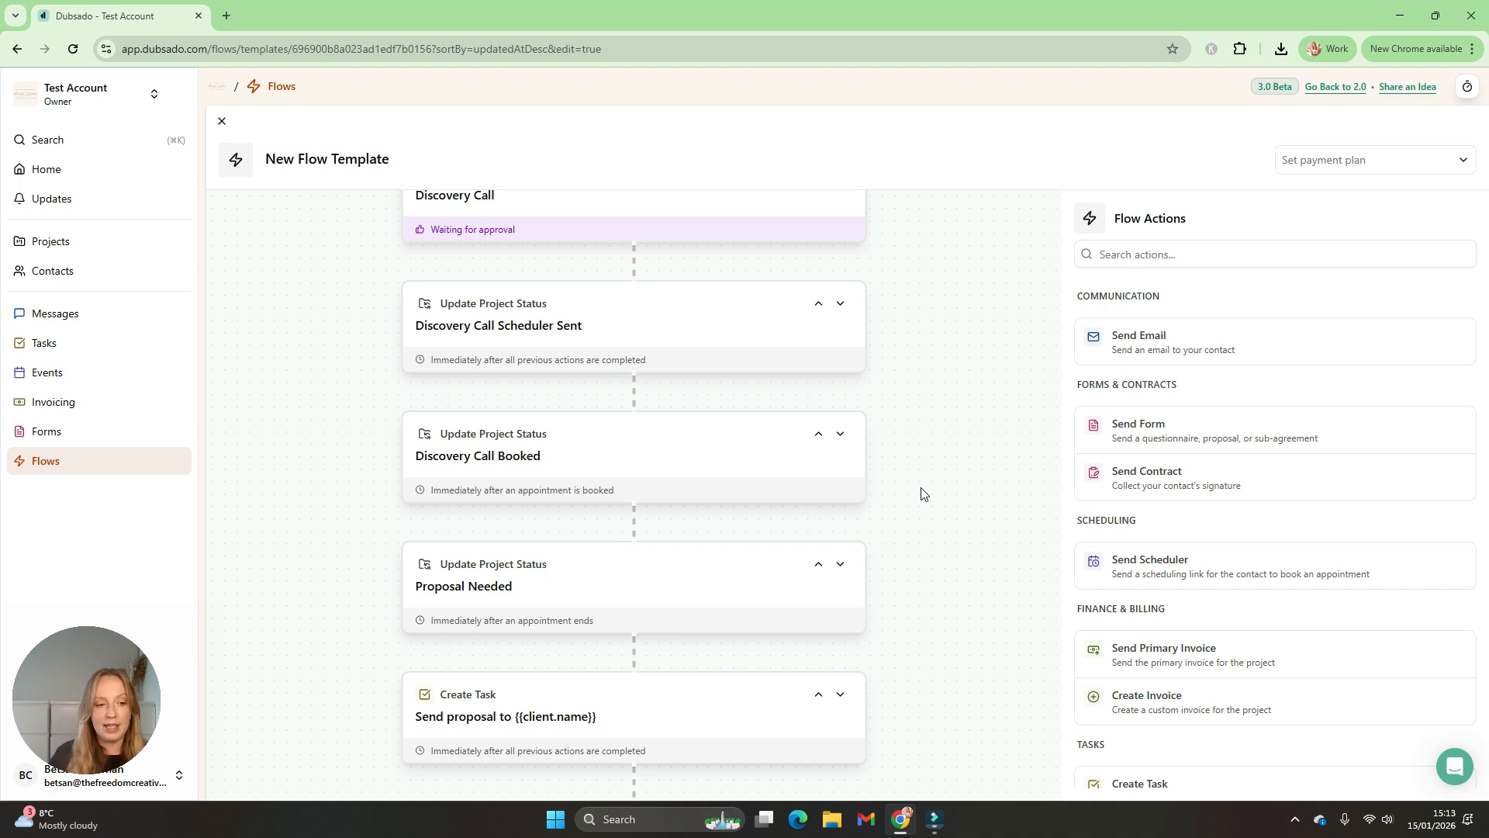
scroll(922, 494, "down", 2)
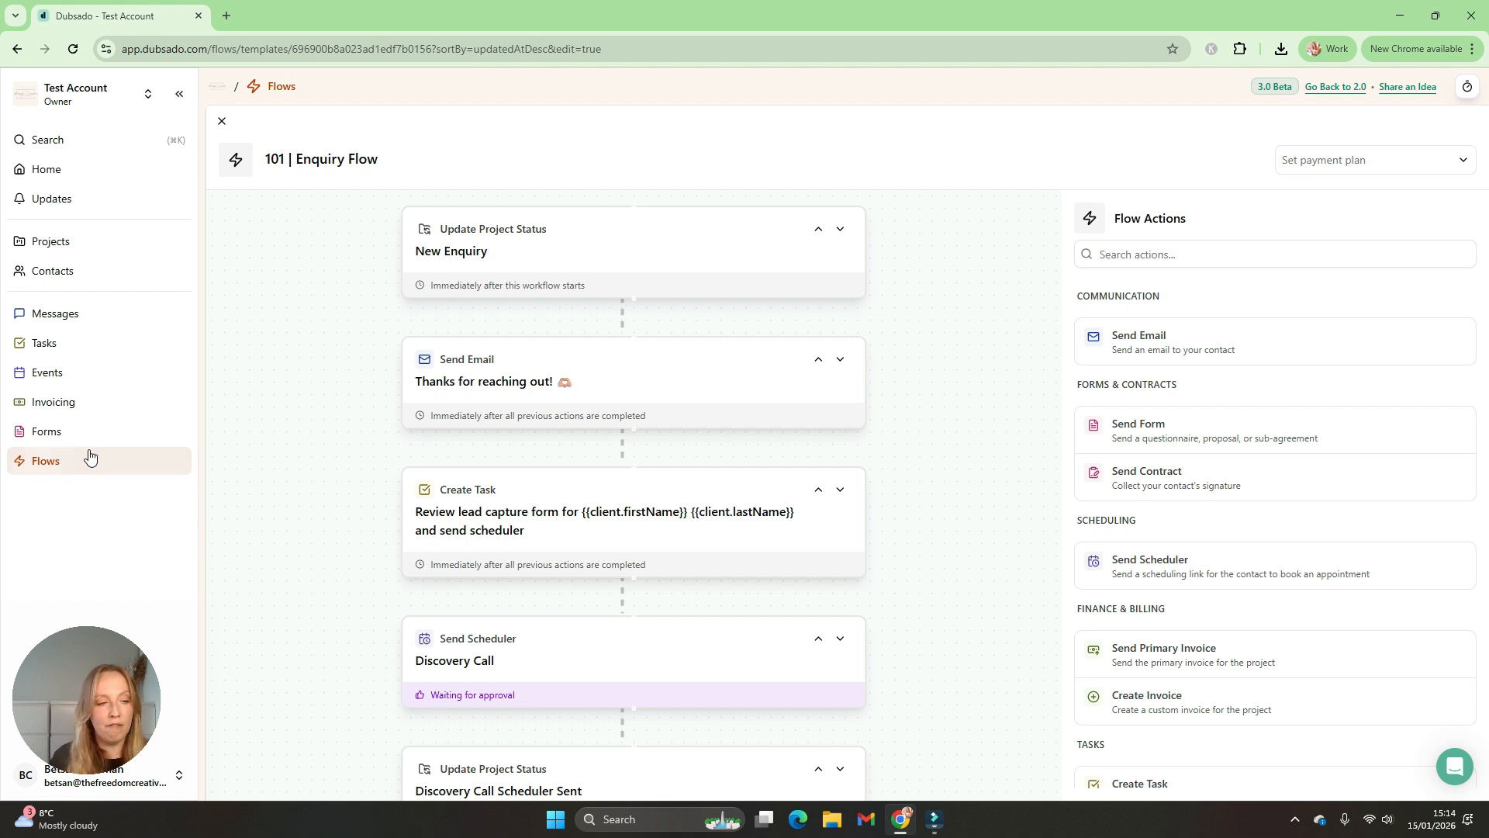
Step: Open the Lead Capture form template for editing
left_click(95, 432)
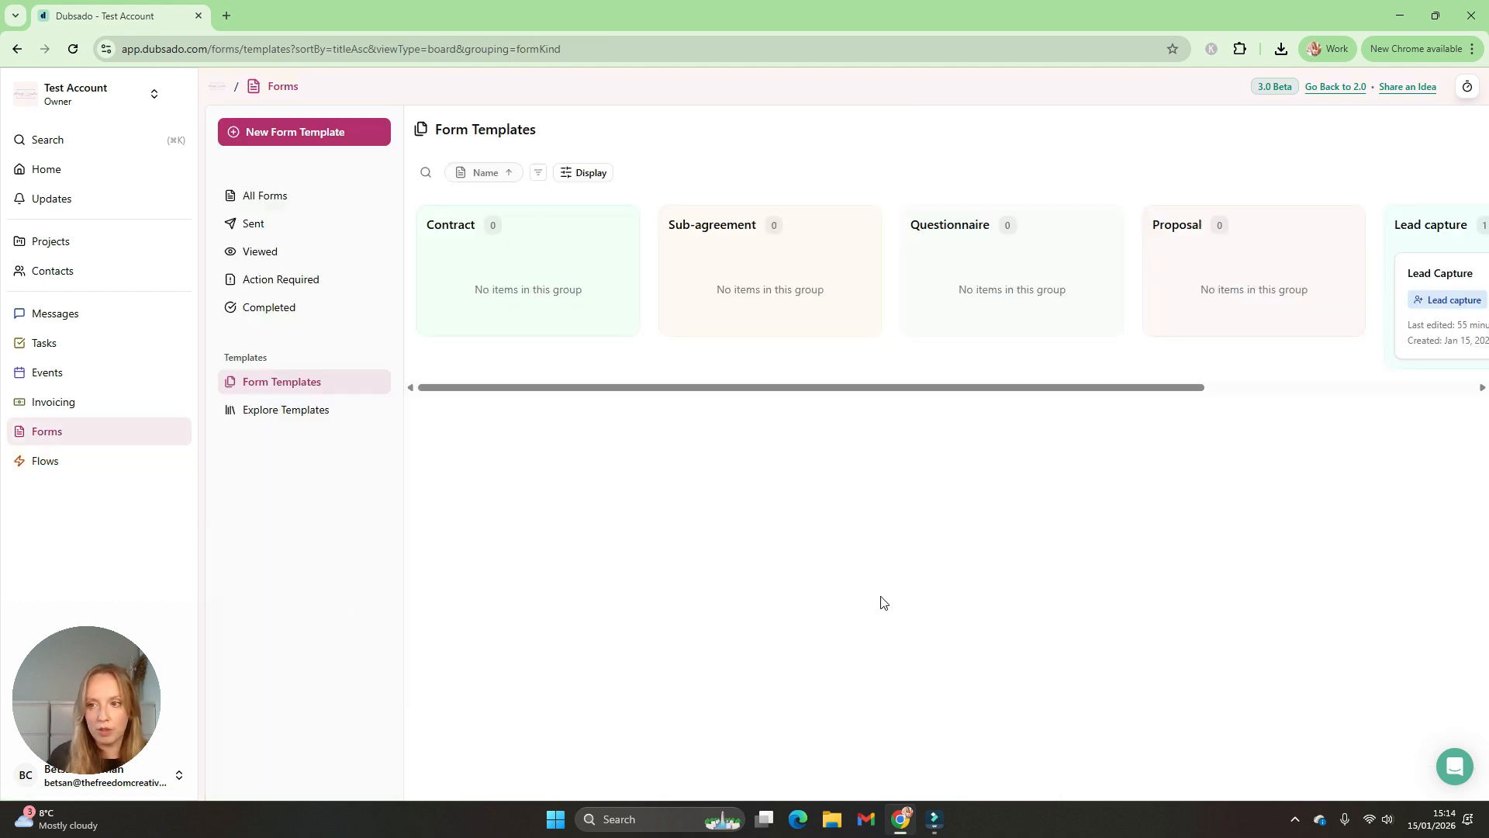
left_click_drag(1057, 387, 1319, 419)
left_click(1151, 302)
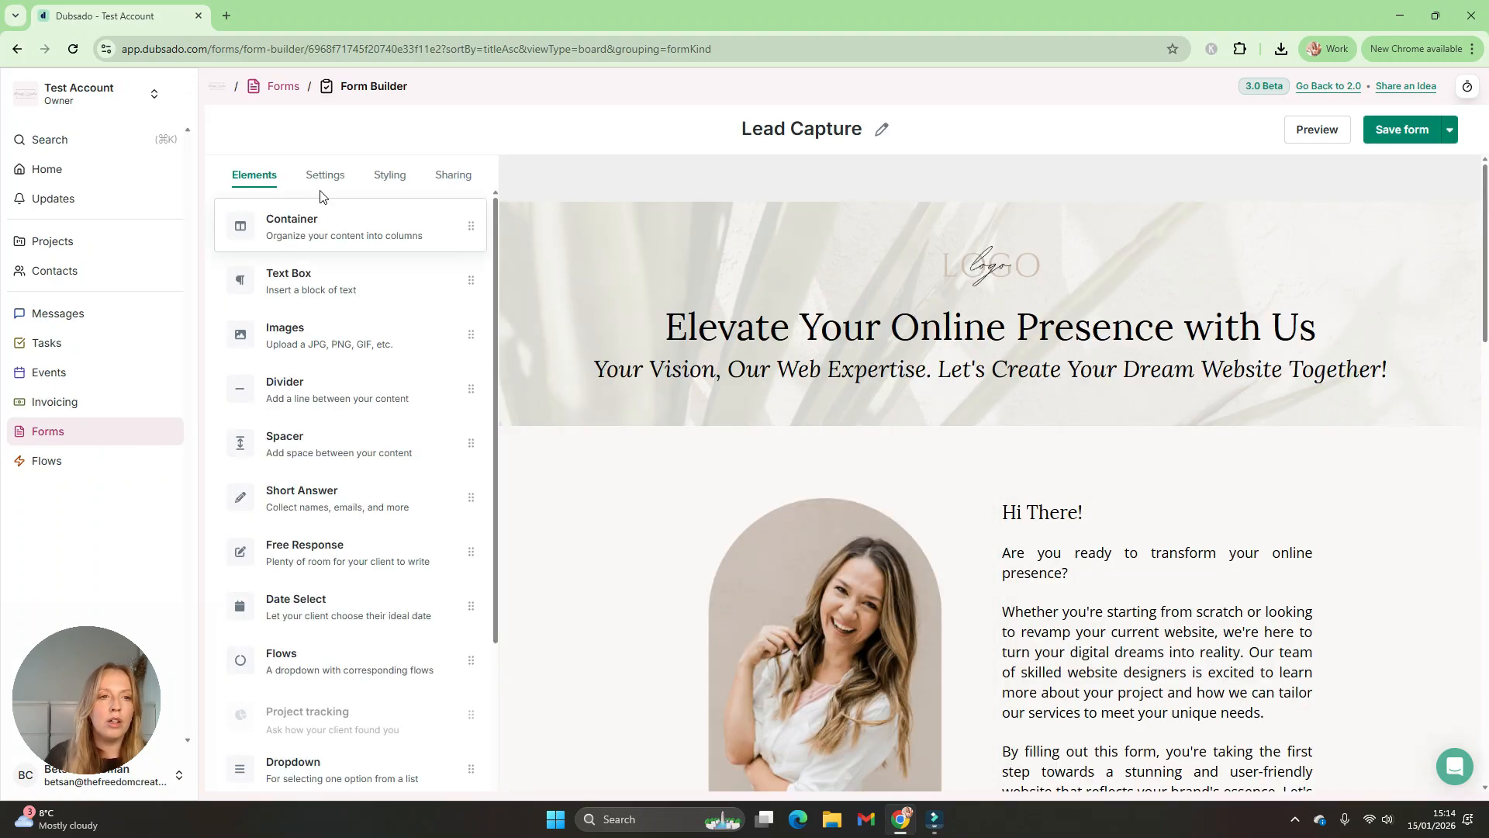
Step: In the lead capture options, set the default flow to 101 | Enquiry Flow and the project status to New Enquiry
left_click(323, 178)
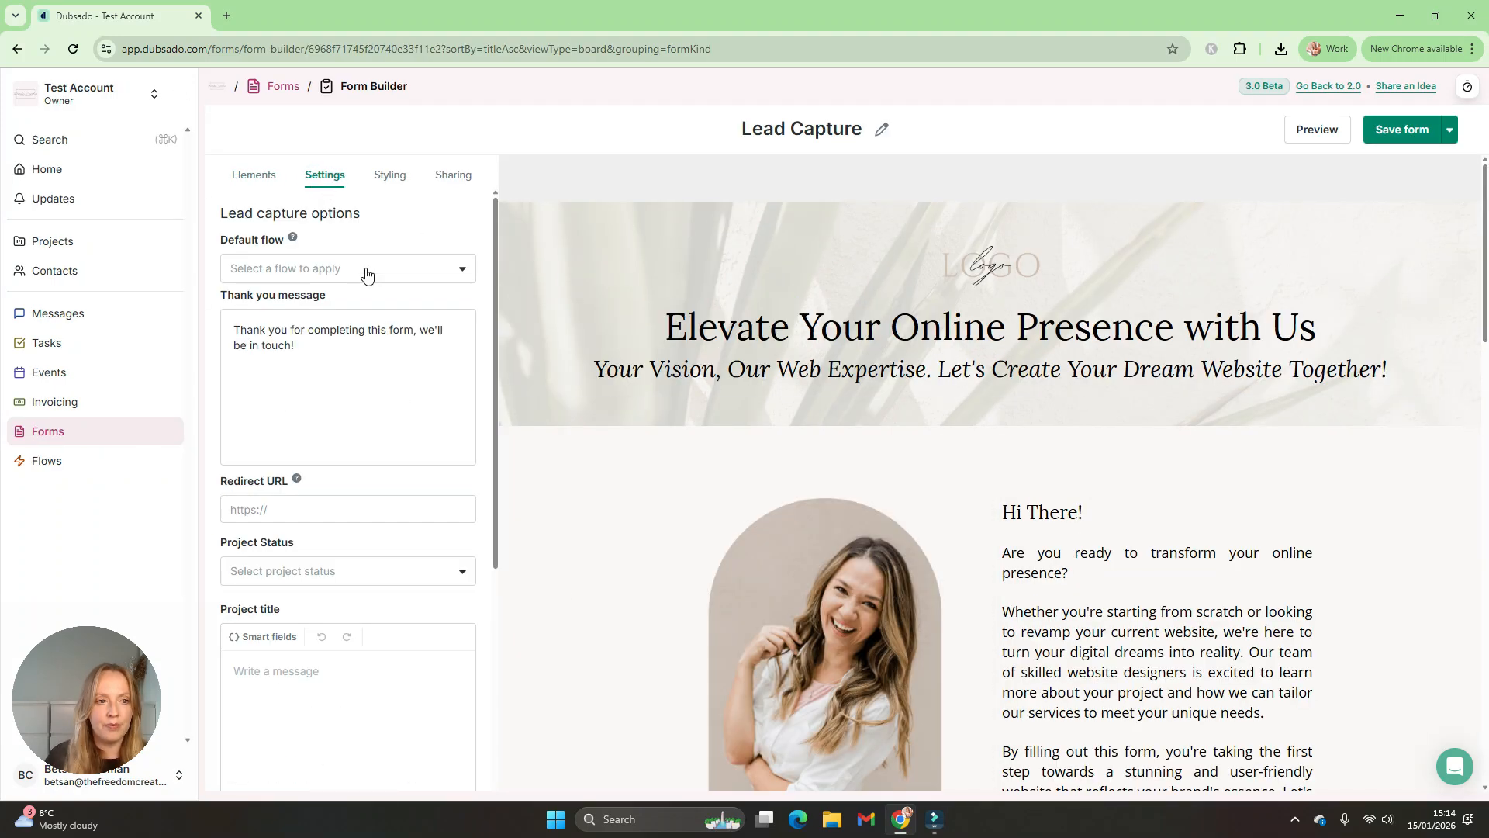
left_click(291, 269)
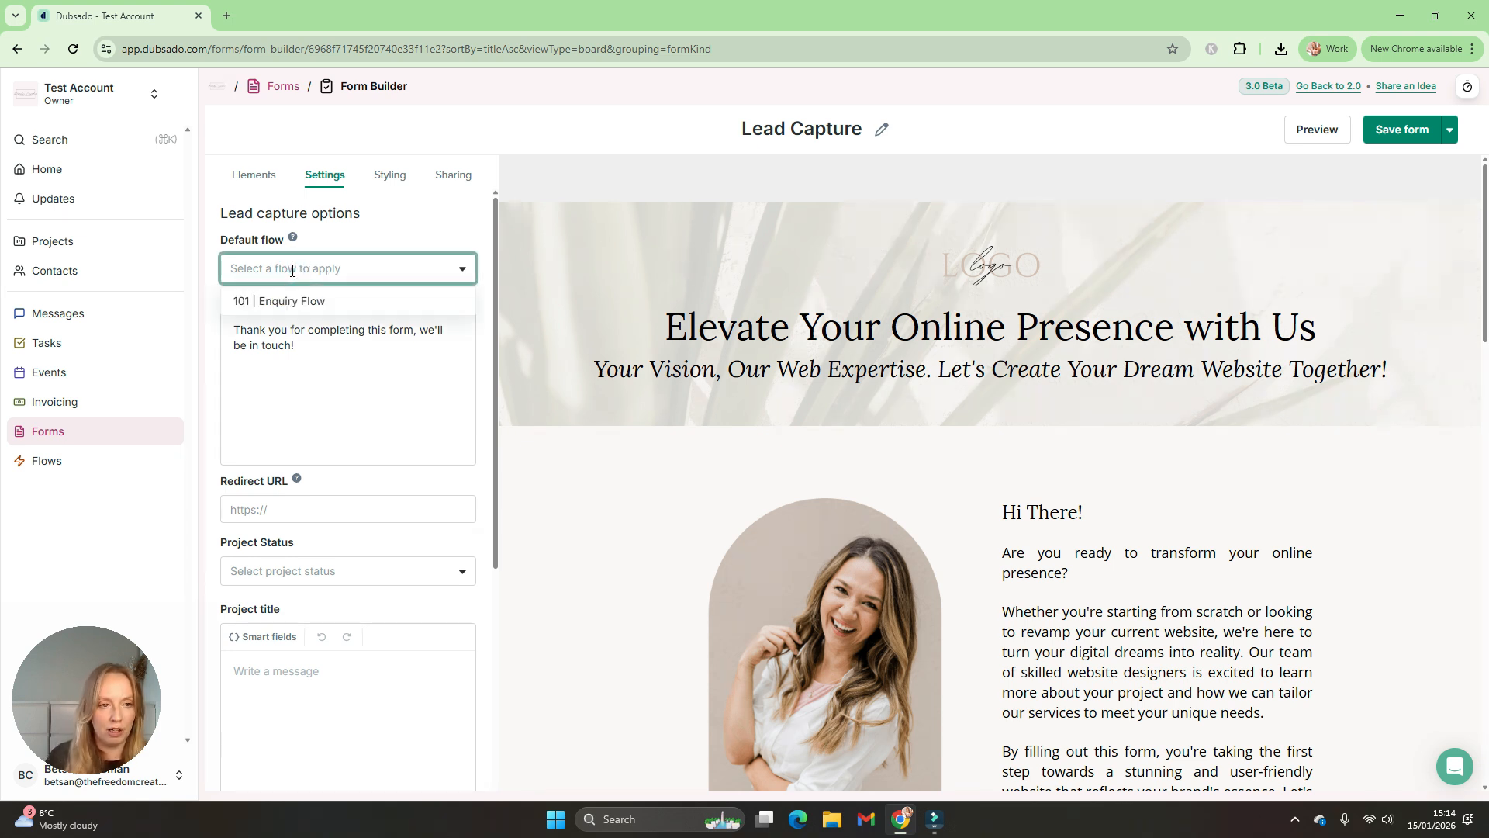
left_click(298, 305)
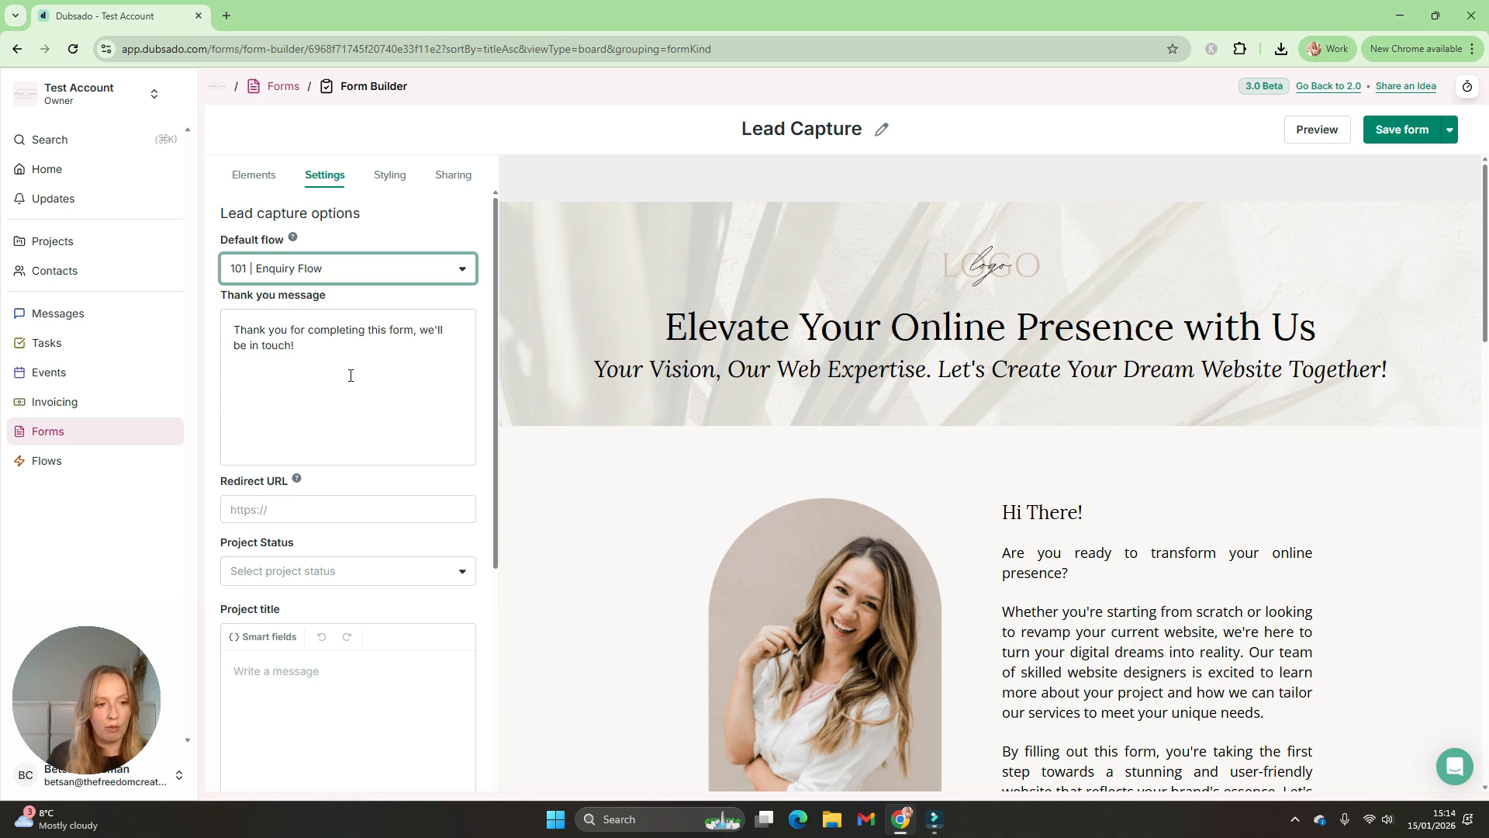
scroll(351, 376, "down", 4)
left_click(310, 261)
left_click(293, 313)
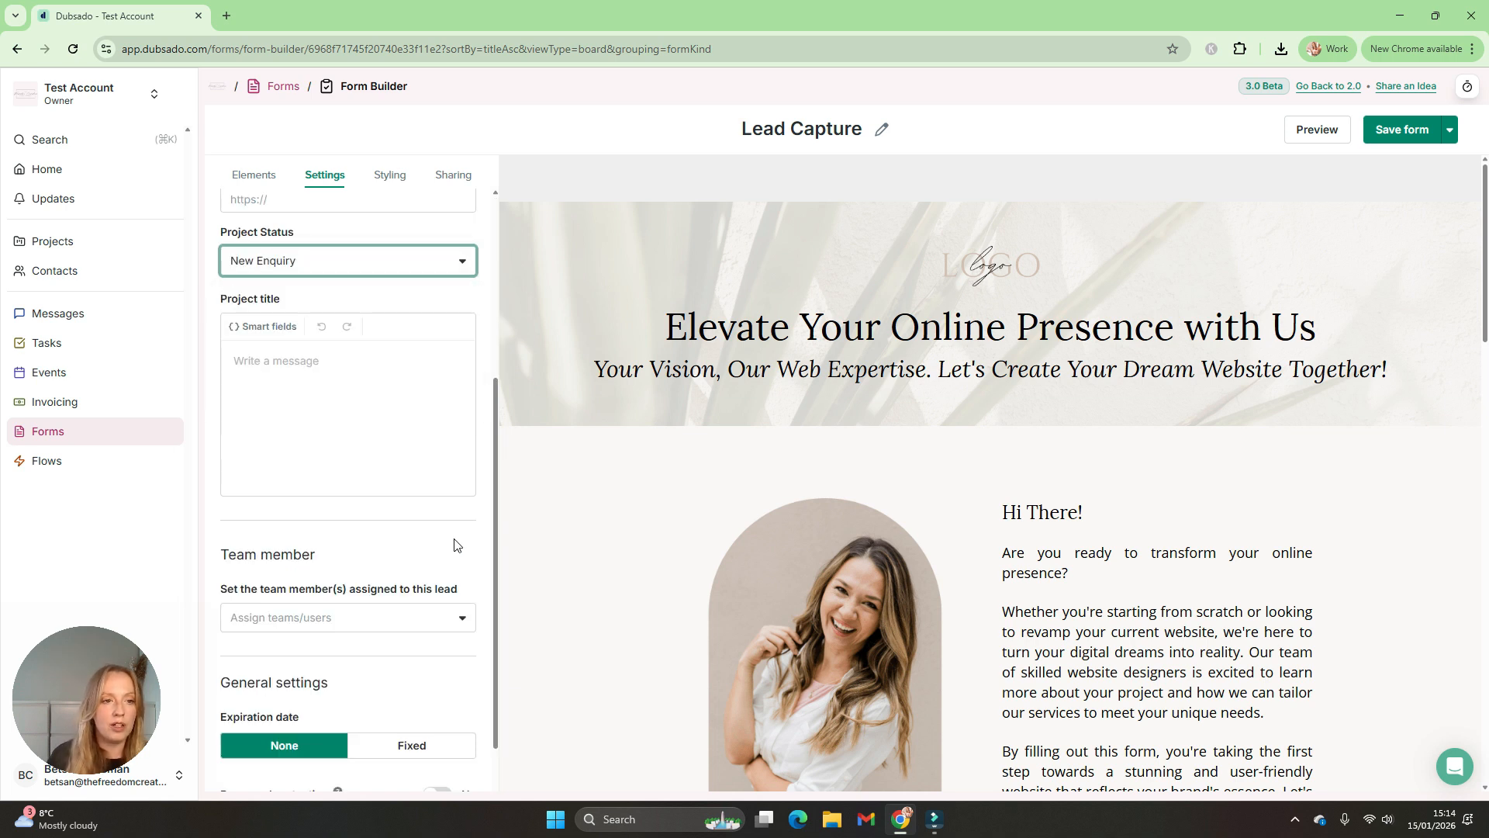
Step: Set the project title to "{{client.firstName}} {{client.lastName}} - {{client.company.name}}" using the client smart fields
left_click(279, 393)
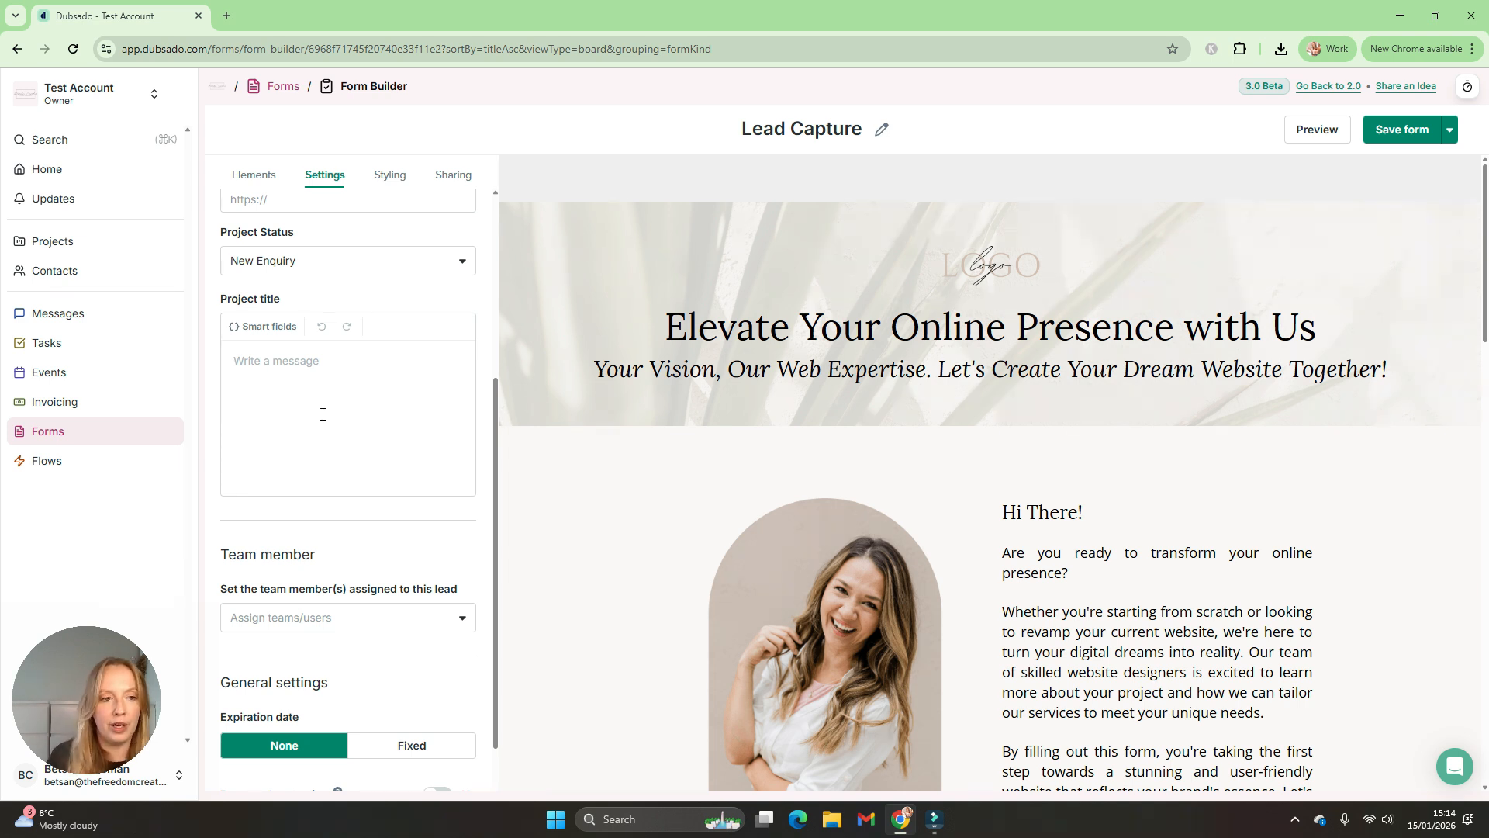
left_click(262, 327)
left_click(269, 188)
left_click(259, 297)
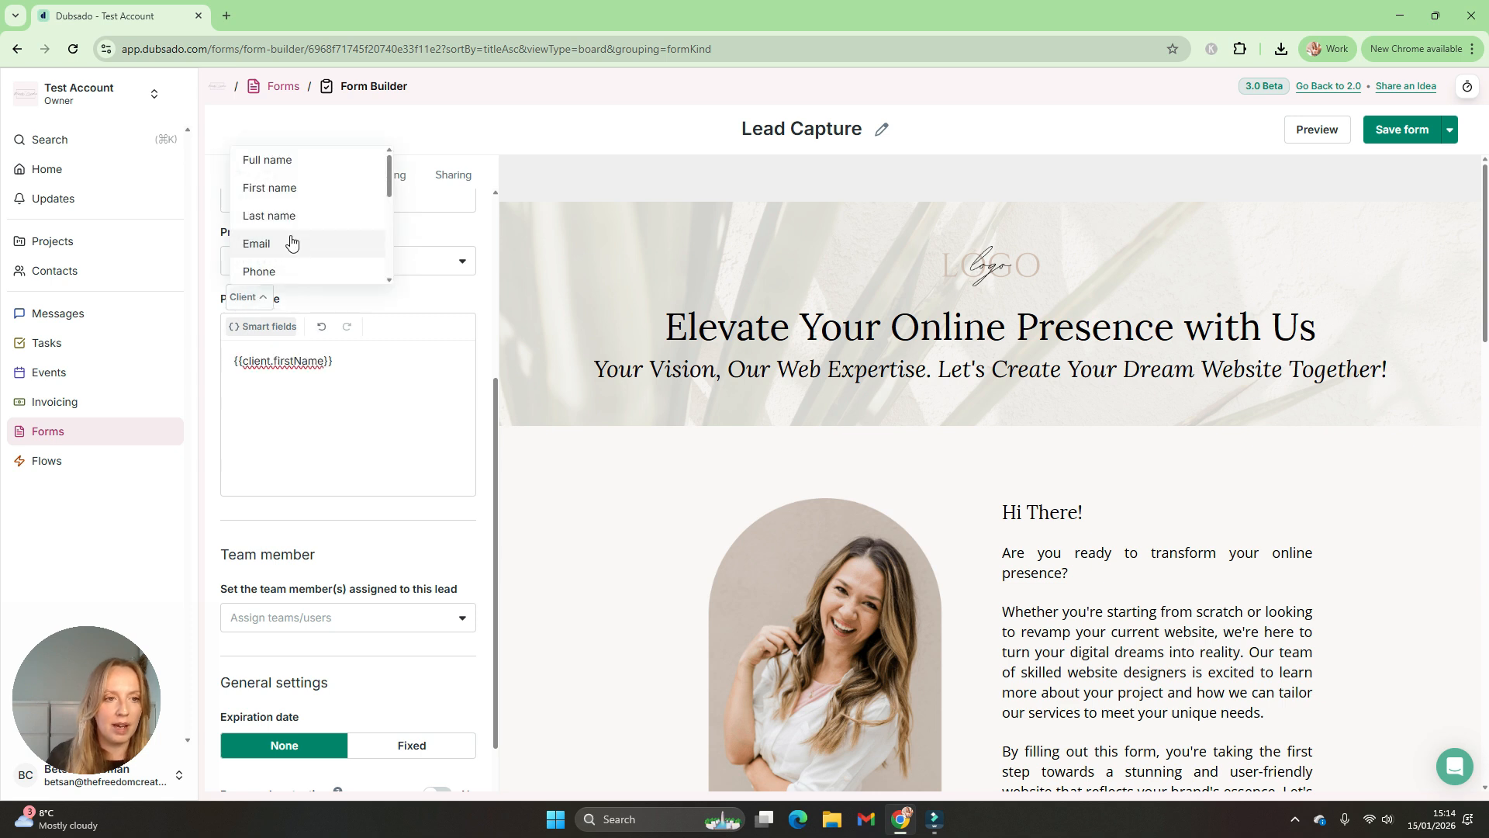
left_click(292, 217)
type("-")
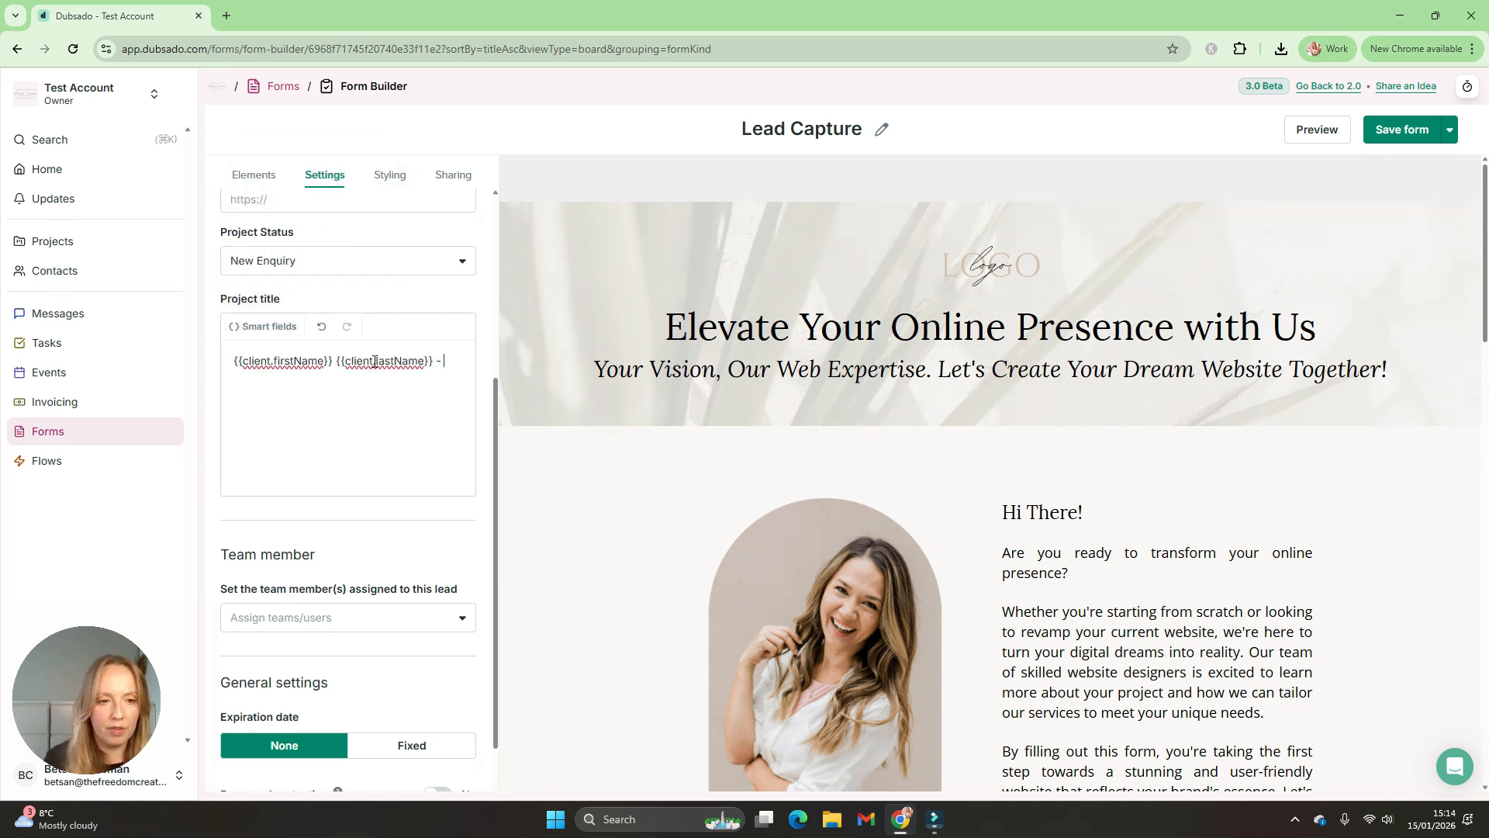
left_click(266, 327)
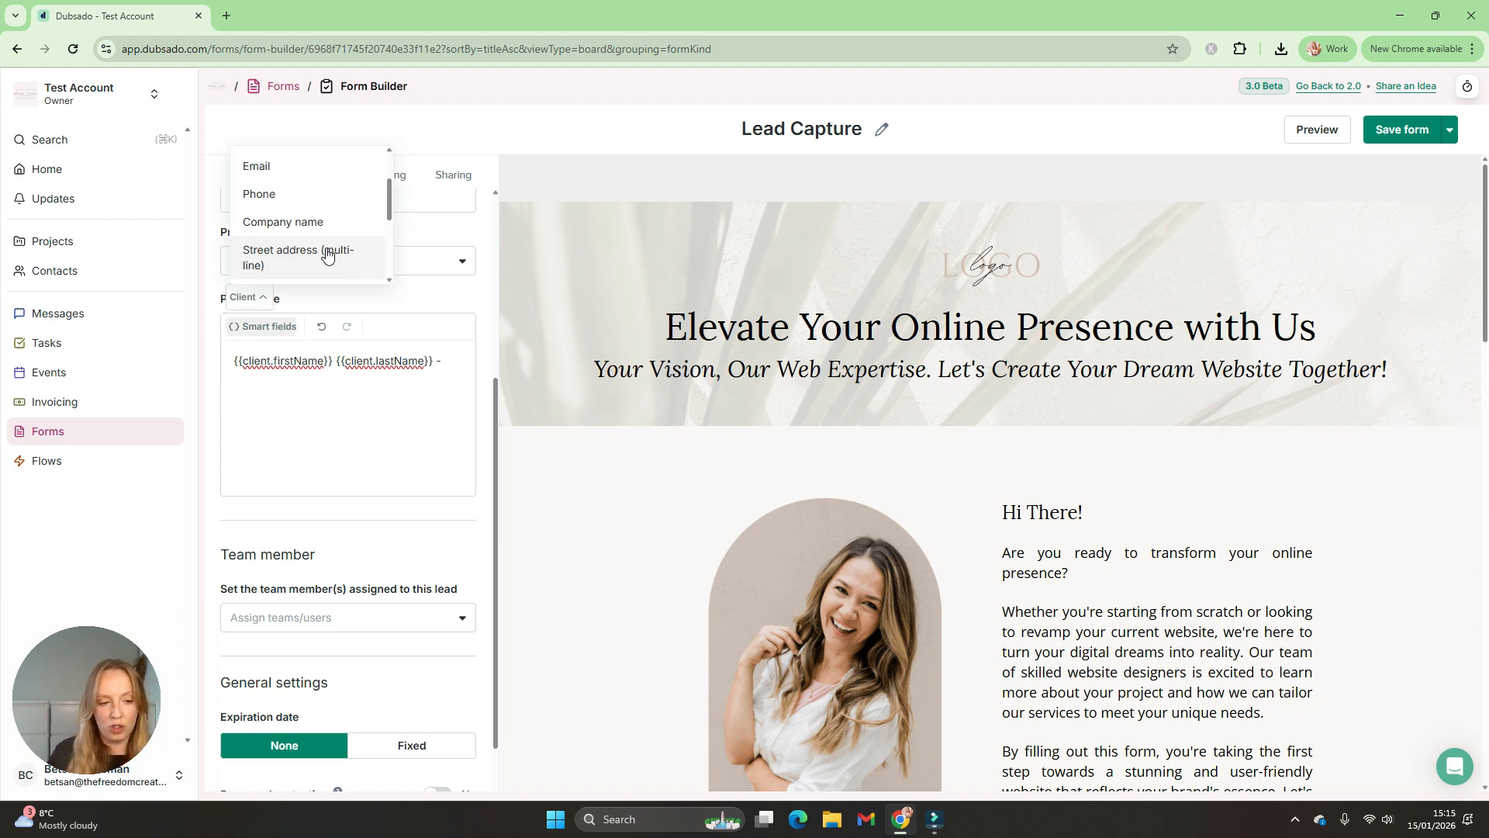
scroll(327, 248, "down", 3)
scroll(361, 248, "up", 4)
left_click(361, 277)
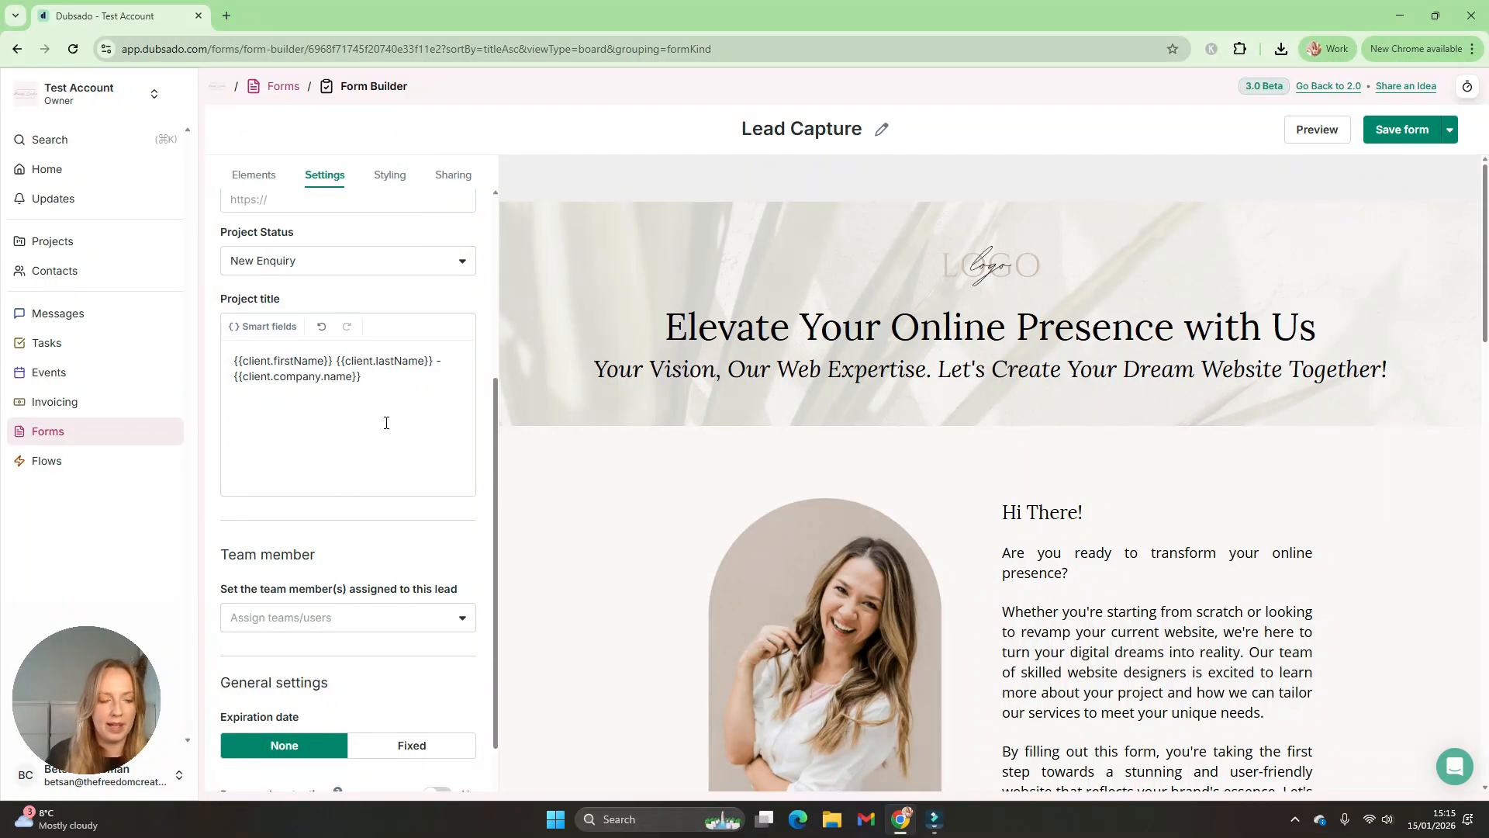
scroll(415, 419, "down", 2)
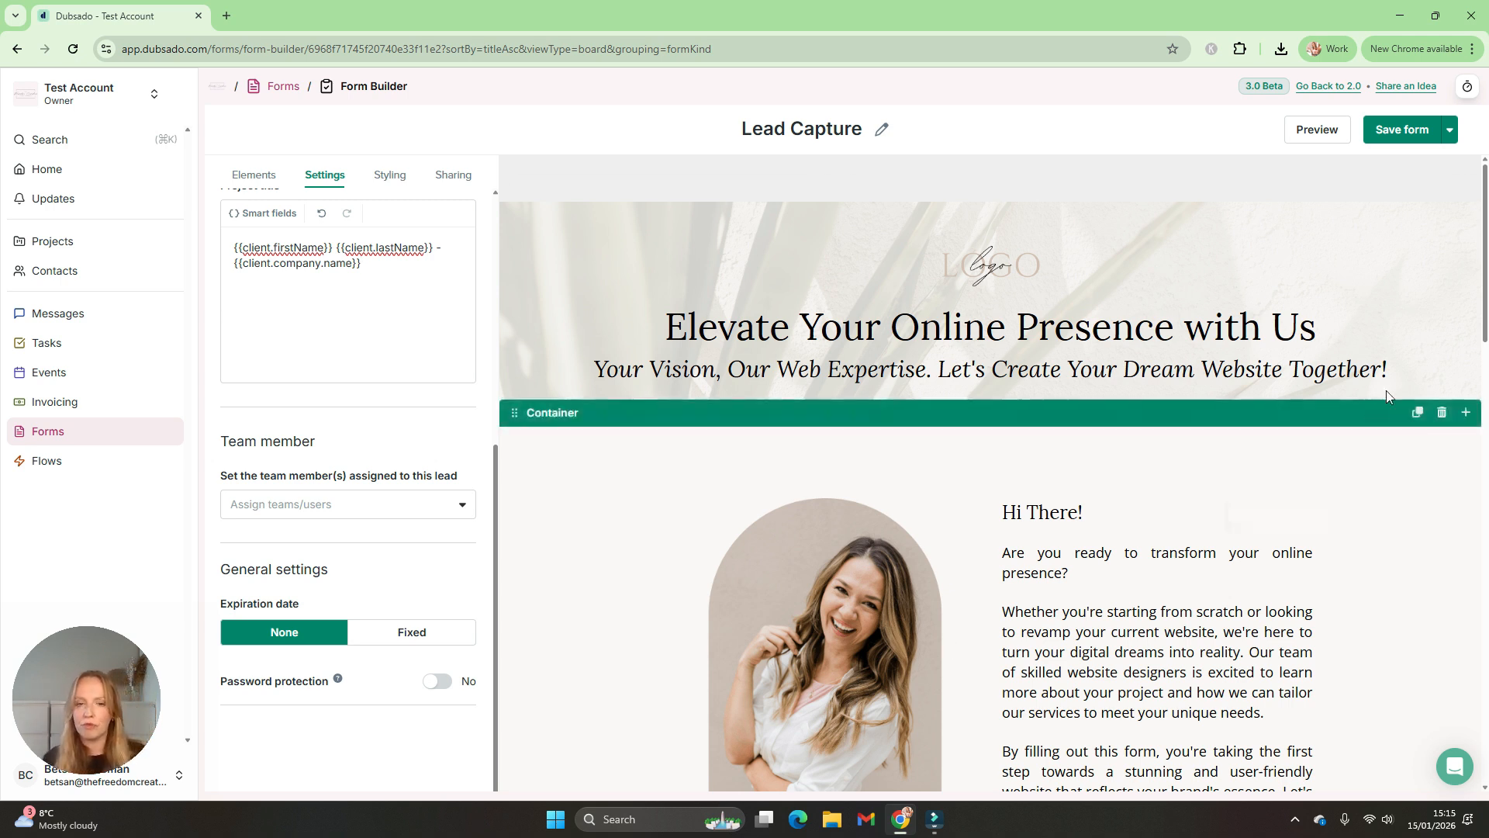
Step: Save and close the Lead Capture form
left_click(1443, 138)
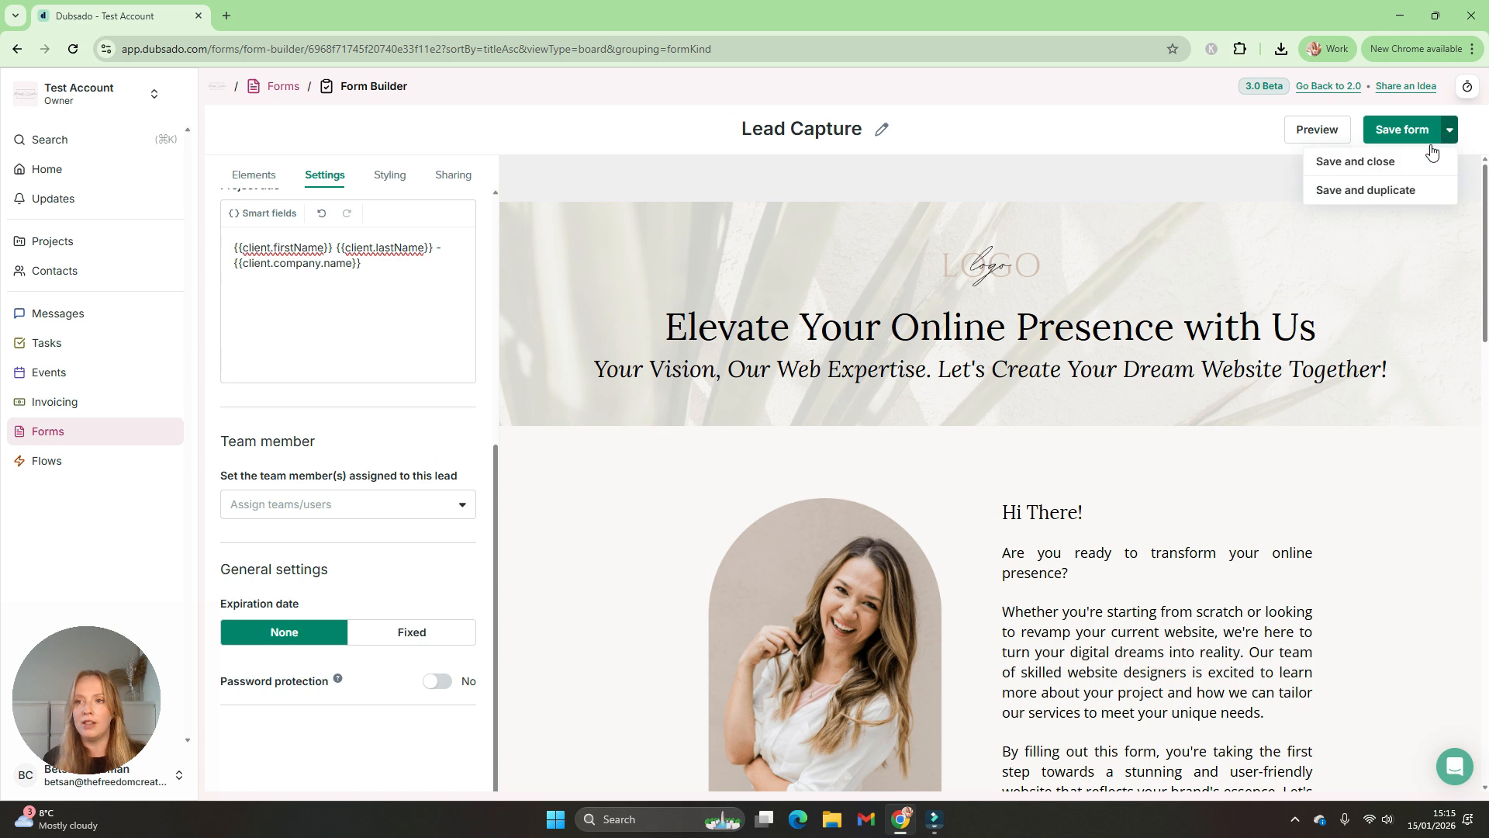
left_click(1407, 160)
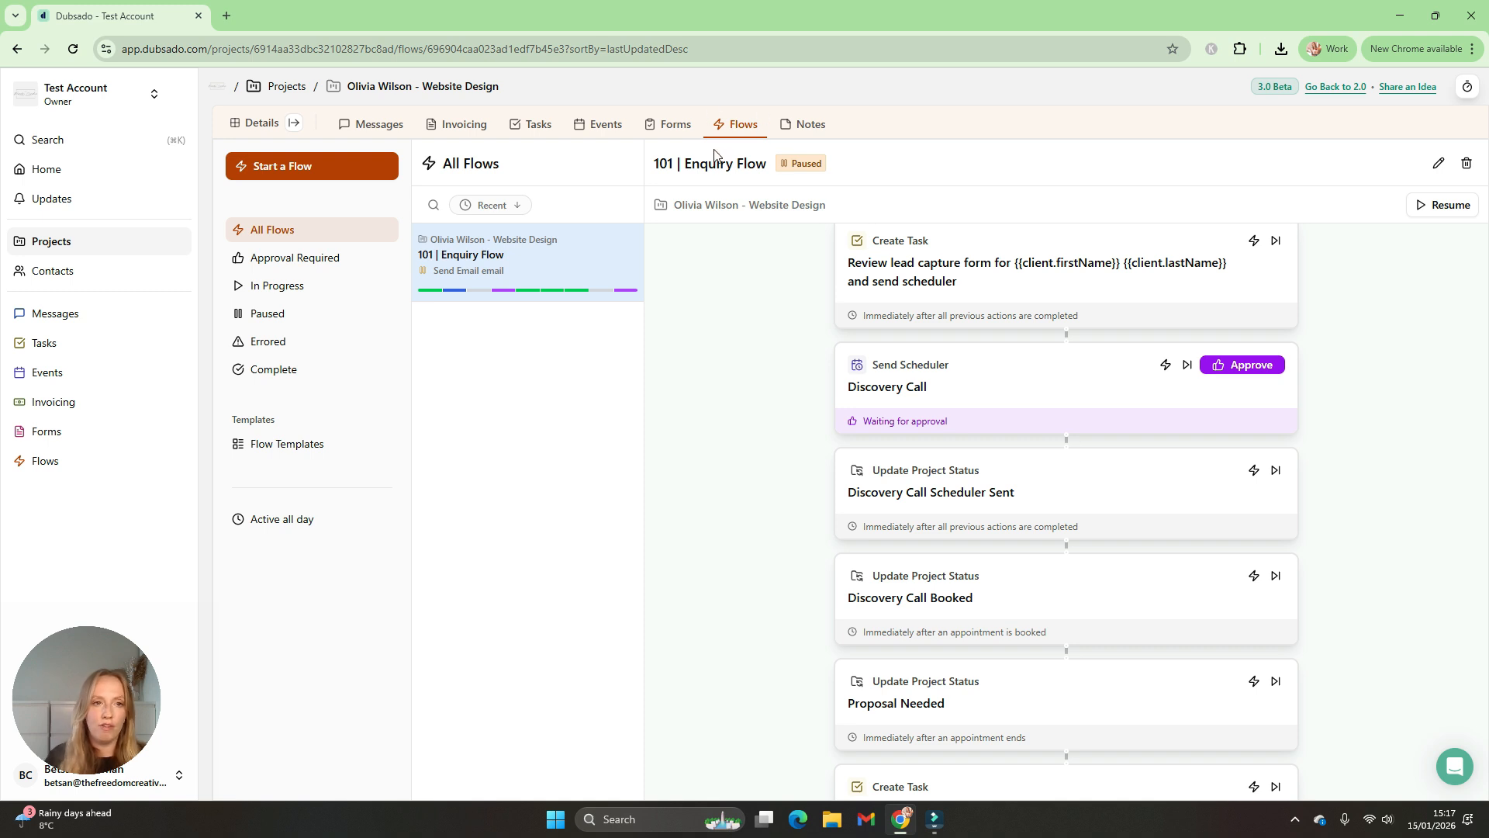
Step: Resume the paused 101 | Enquiry Flow in the Website Design project and open it for editing
left_click(1447, 205)
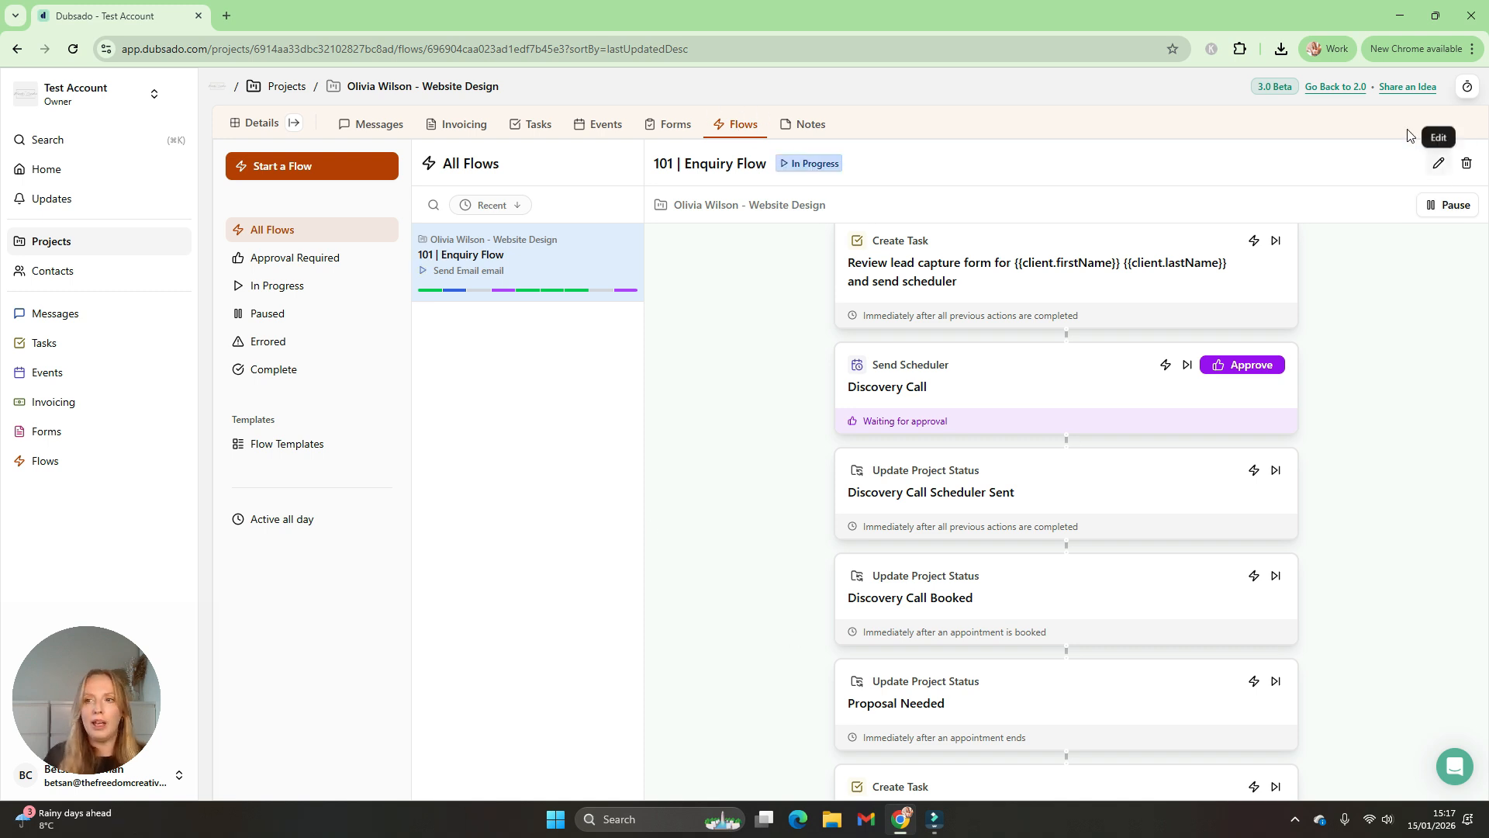
left_click(1438, 166)
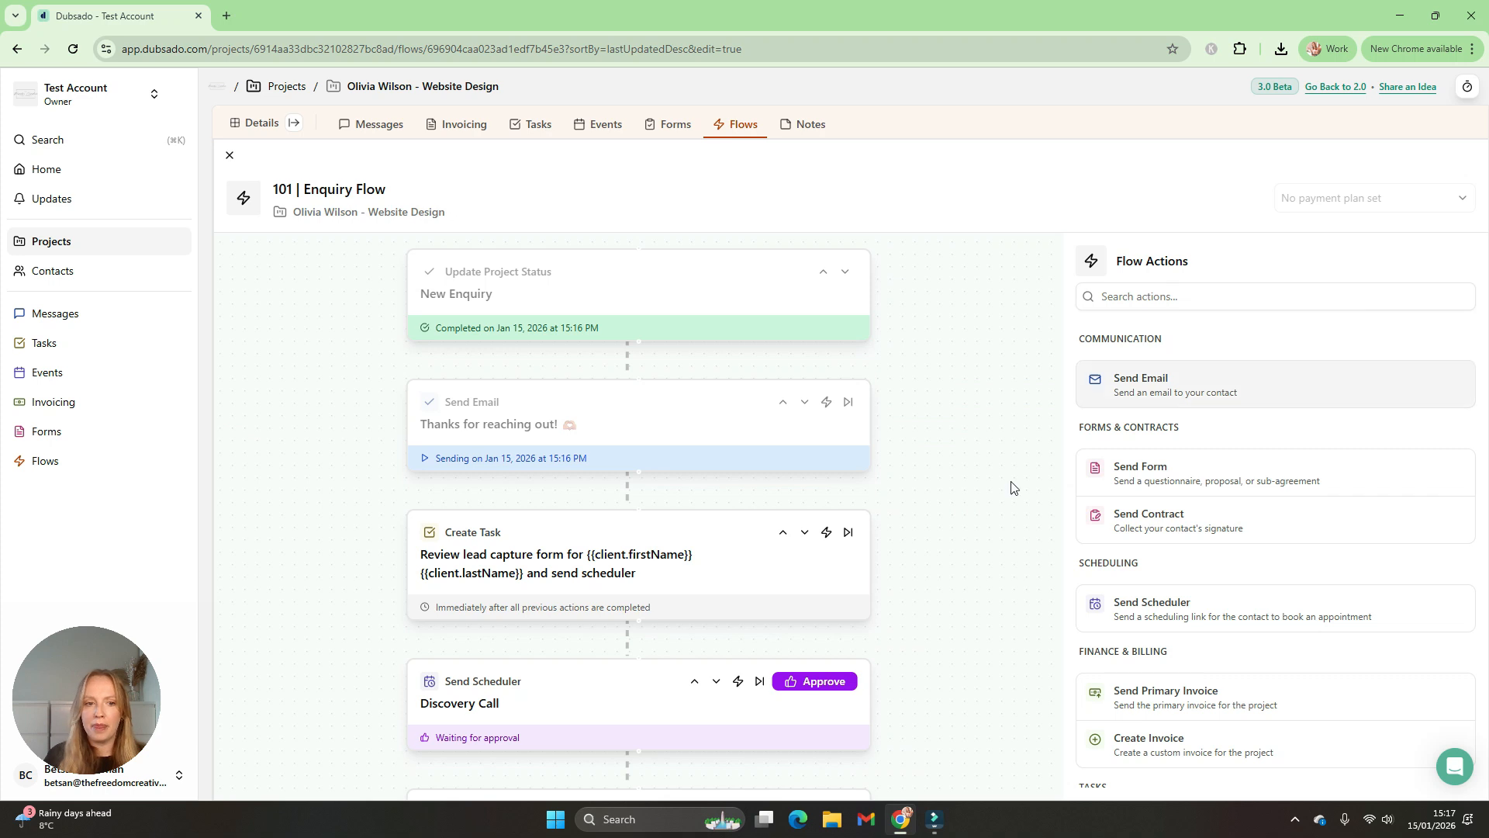
Step: Review and save the Discovery Call scheduler action's email and timing settings, and approve the action in the project's flow
scroll(824, 592, "down", 1)
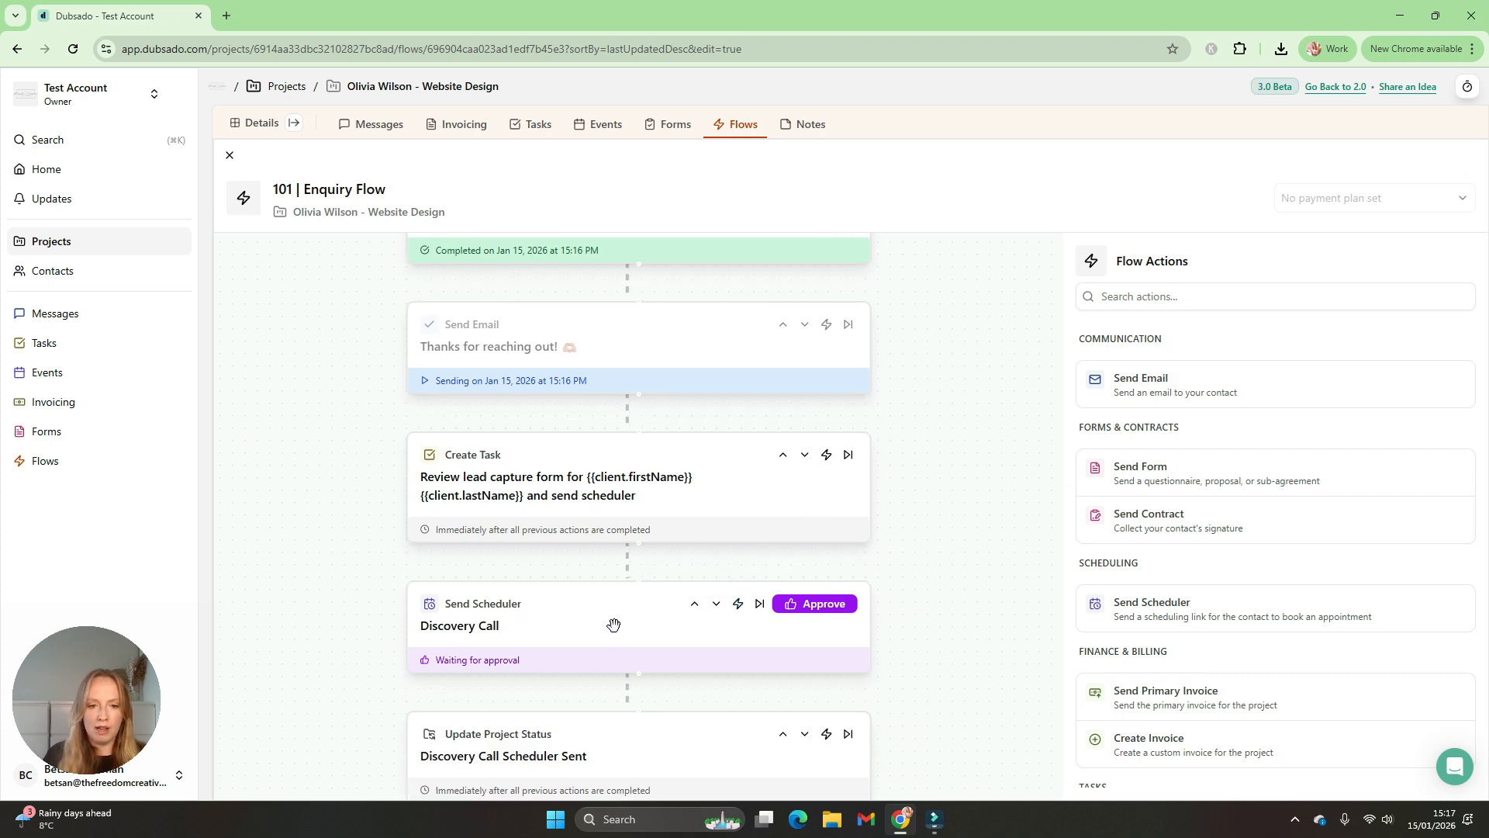
left_click(613, 625)
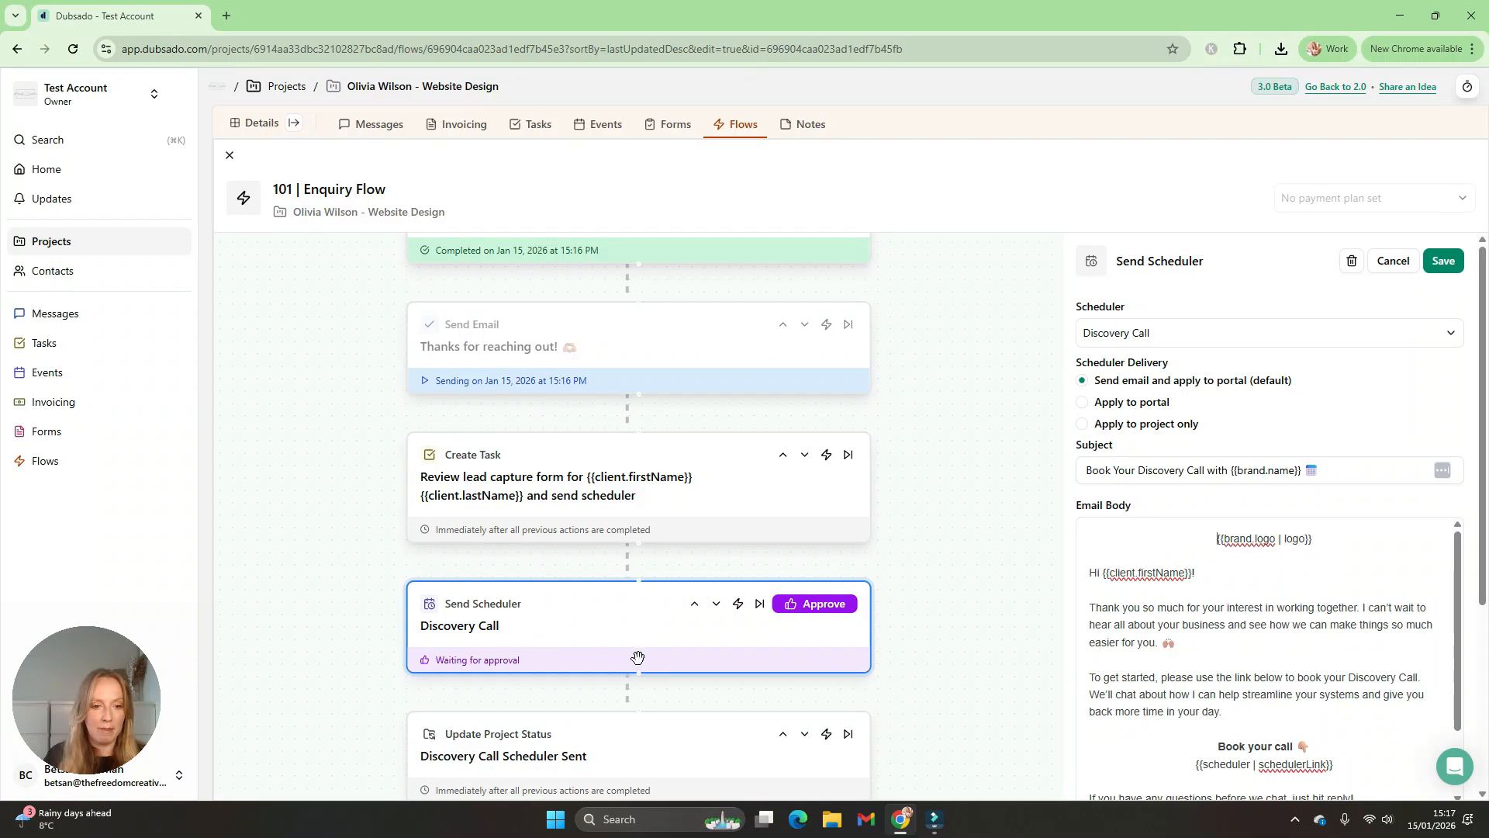
scroll(1384, 645, "down", 5)
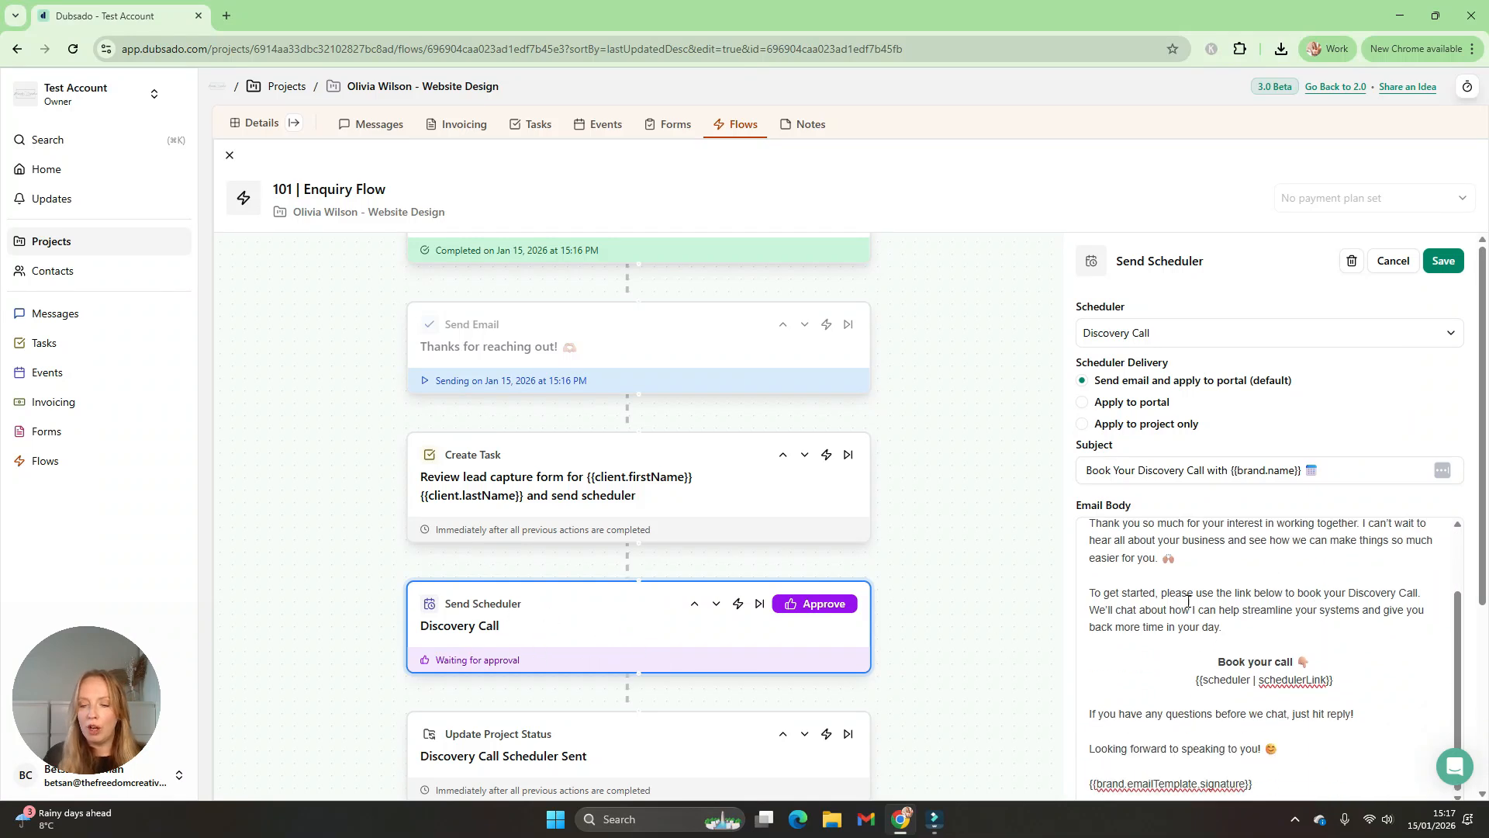
scroll(1347, 514, "up", 10)
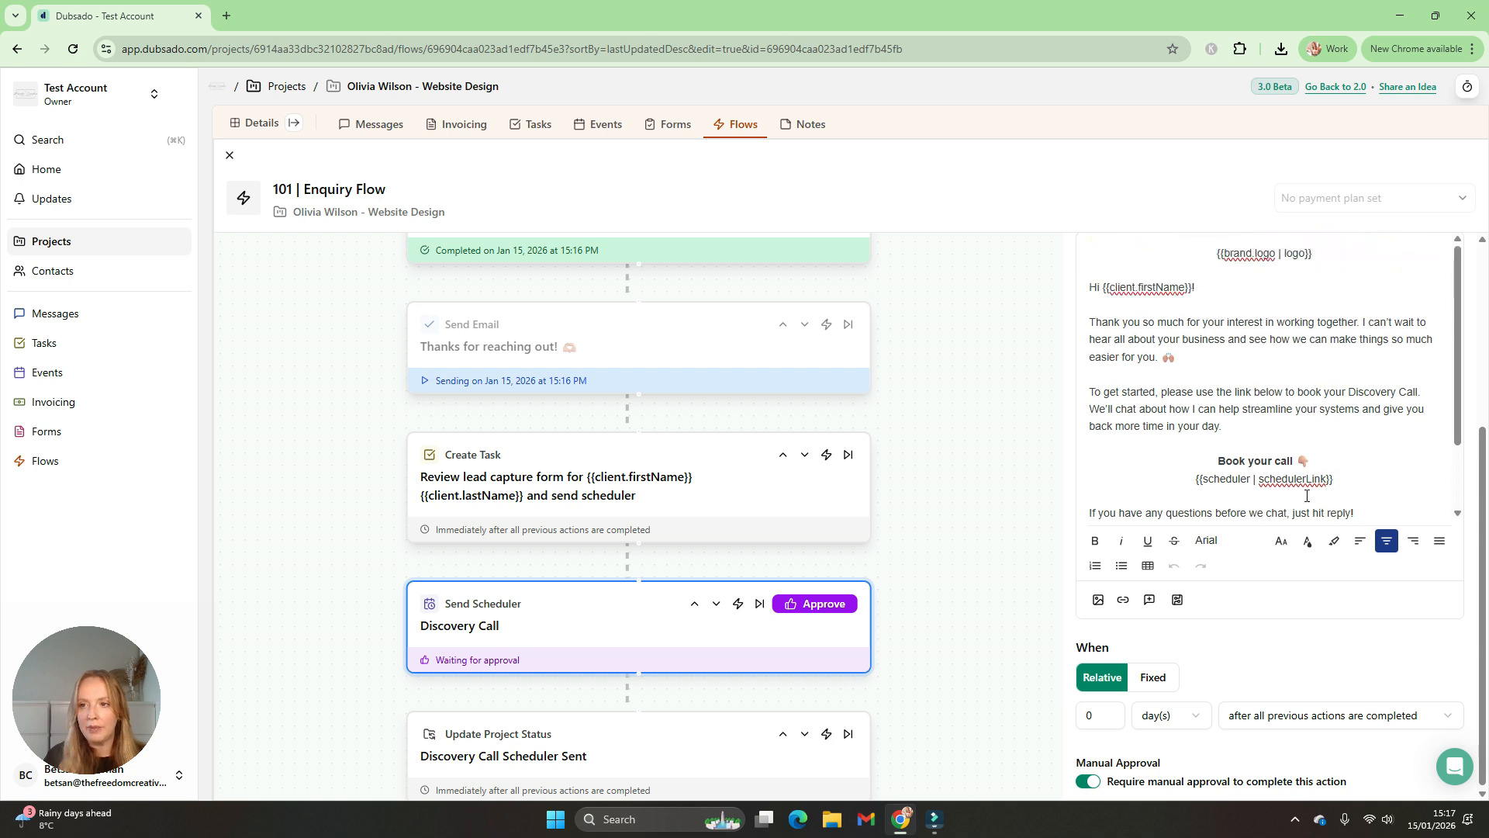
left_click(1449, 262)
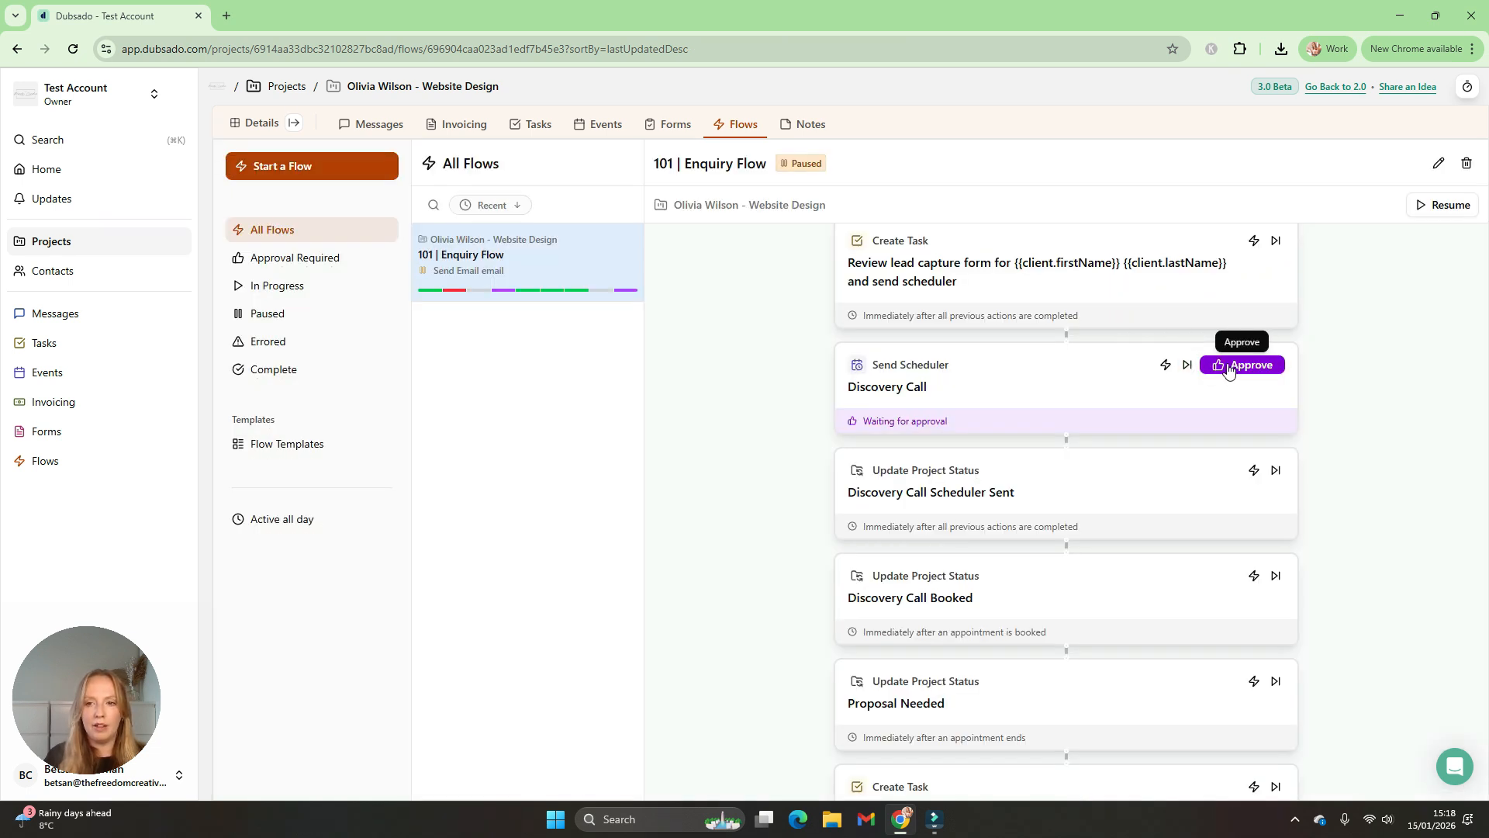
left_click(1242, 366)
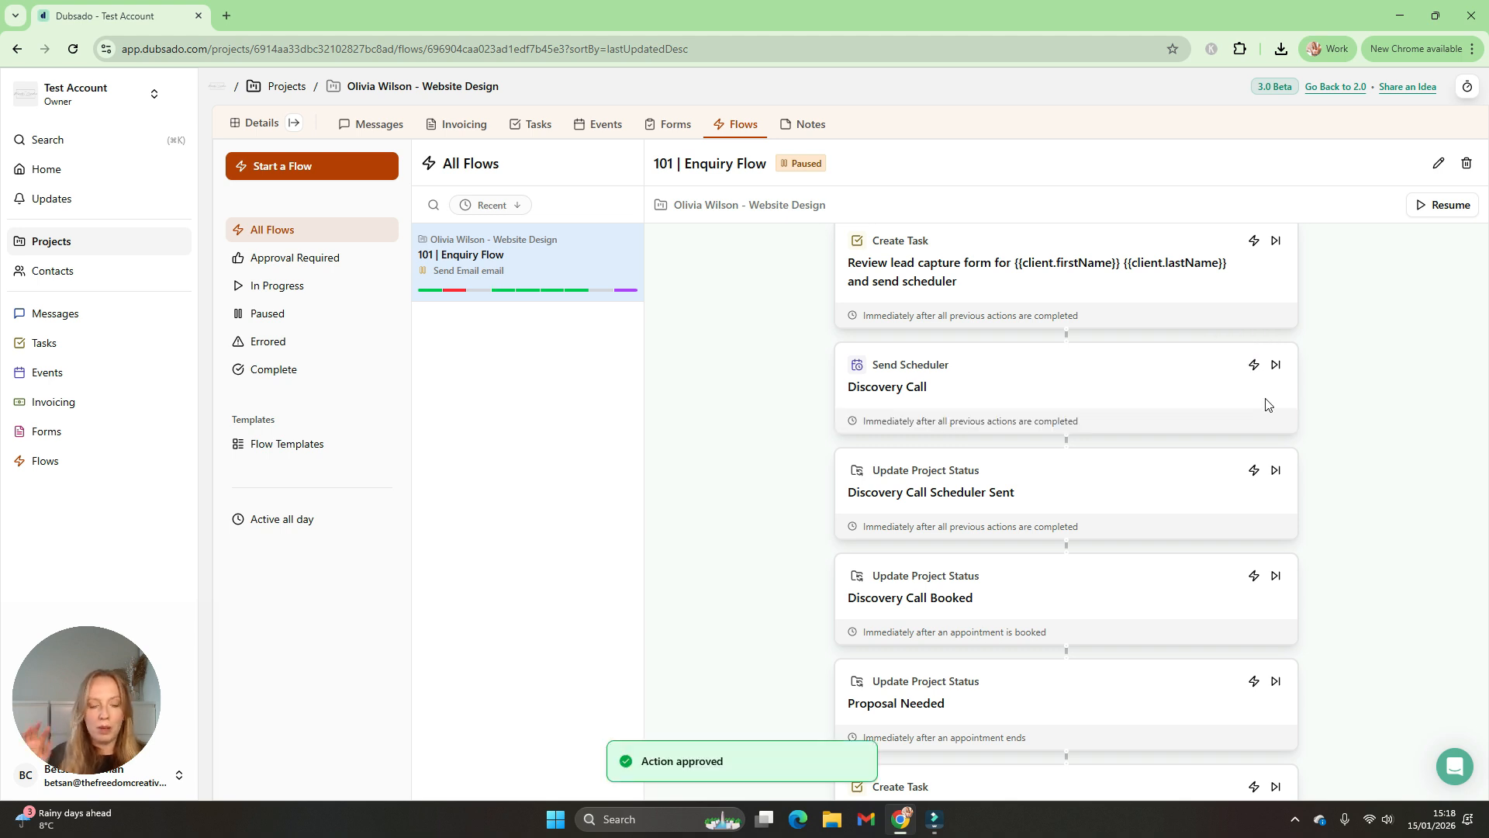